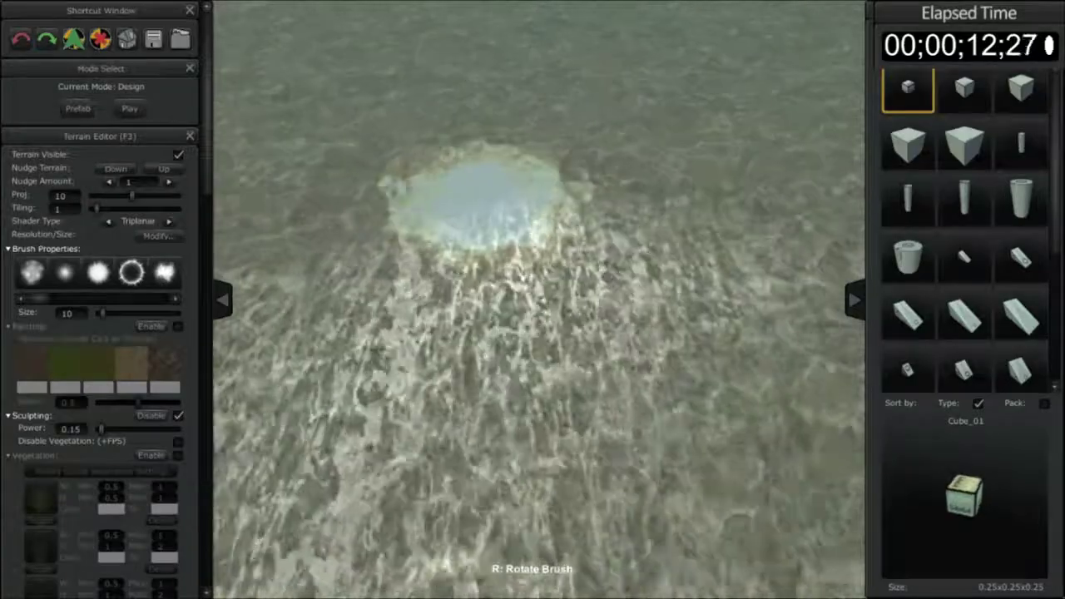
{"action": "key", "text": "ctrl+z"}
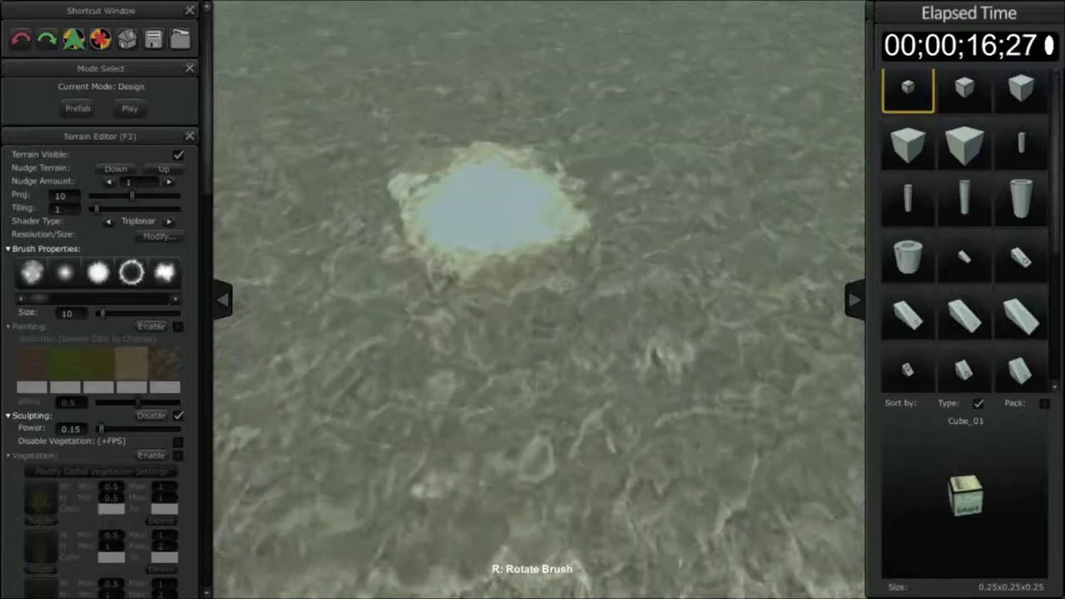
{"action": "mouse_move", "coordinate": [425, 489]}
{"action": "left_mouse_down"}
{"action": "mouse_move", "coordinate": [474, 316]}
{"action": "mouse_move", "coordinate": [499, 287]}
{"action": "left_mouse_up"}
{"action": "key", "text": "ctrl+z"}
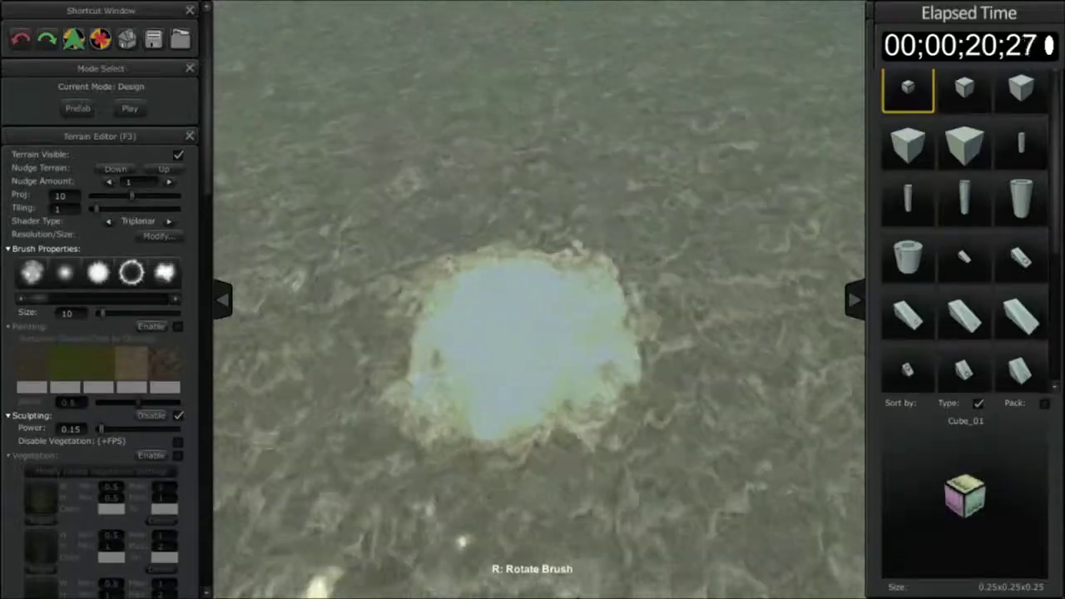
{"action": "key", "text": "ctrl+y"}
{"action": "key", "text": "ctrl+y"}
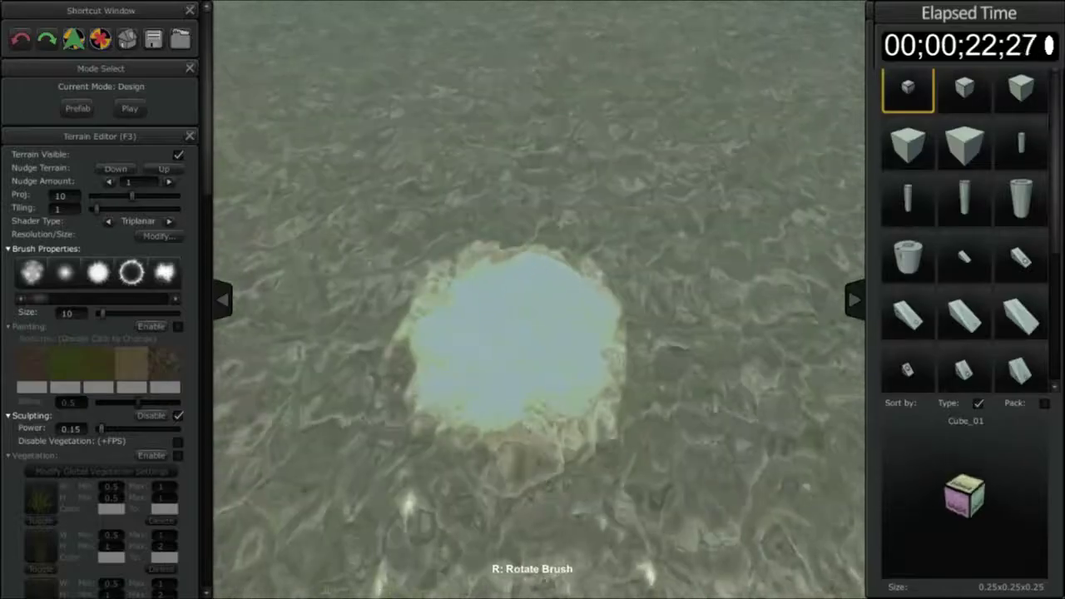
{"action": "mouse_move", "coordinate": [616, 349]}
{"action": "left_mouse_down"}
{"action": "mouse_move", "coordinate": [568, 298]}
{"action": "mouse_move", "coordinate": [505, 320]}
{"action": "mouse_move", "coordinate": [505, 310]}
{"action": "mouse_move", "coordinate": [545, 320]}
{"action": "left_mouse_up"}
{"action": "key", "text": "ctrl+z"}
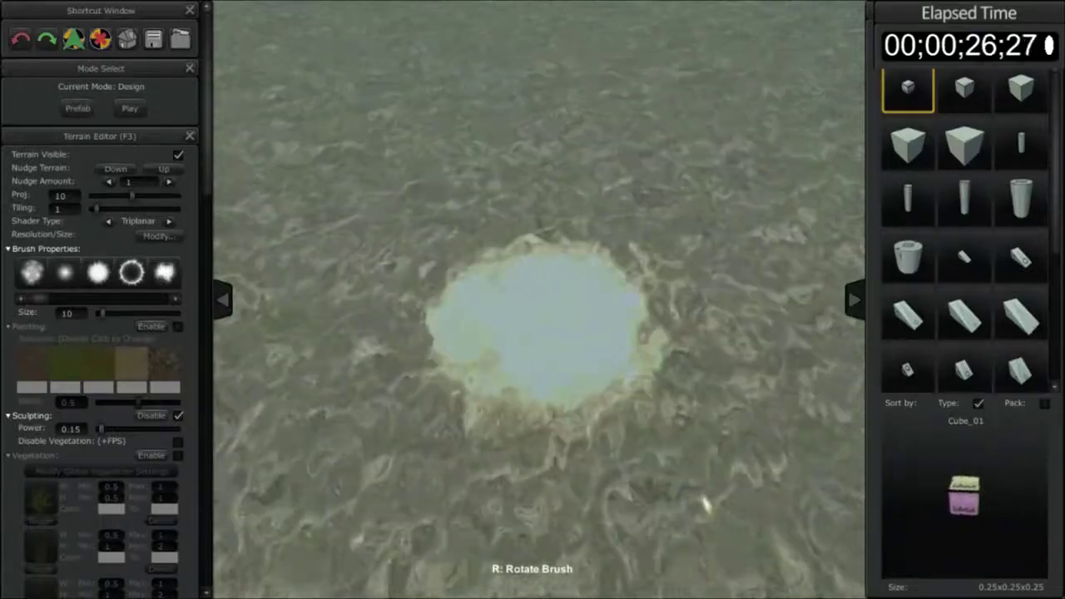
{"action": "right_click_drag", "start_coordinate": [574, 337], "coordinate": [576, 243]}
{"action": "mouse_move", "coordinate": [533, 283]}
{"action": "right_mouse_down"}
{"action": "mouse_move", "coordinate": [532, 250]}
{"action": "mouse_move", "coordinate": [533, 308]}
{"action": "mouse_move", "coordinate": [533, 264]}
{"action": "right_mouse_up"}
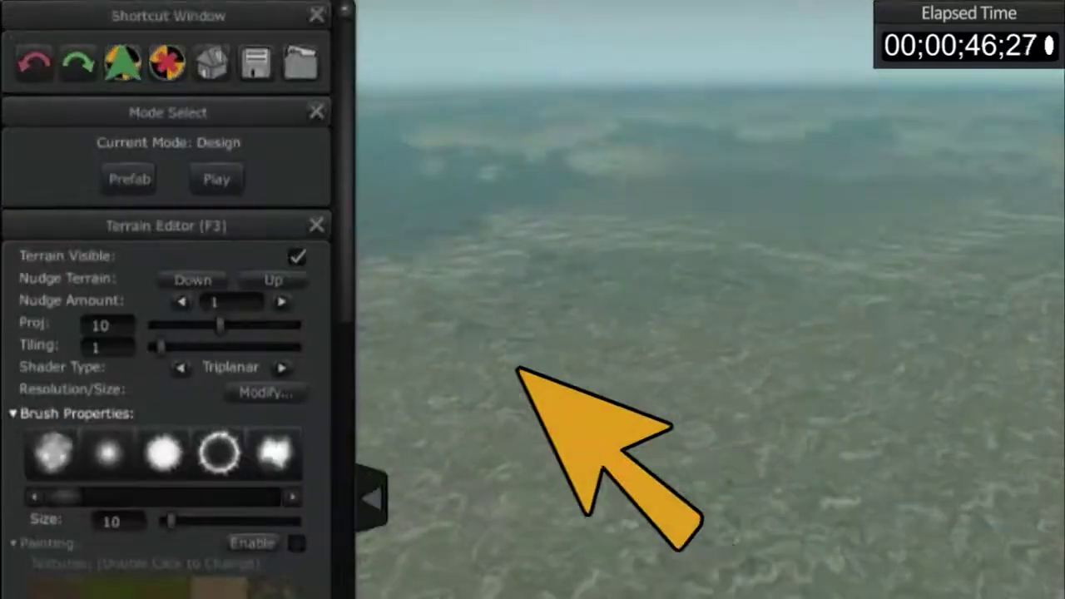
{"action": "mouse_move", "coordinate": [574, 400]}
{"action": "right_mouse_down"}
{"action": "mouse_move", "coordinate": [623, 533]}
{"action": "mouse_move", "coordinate": [574, 566]}
{"action": "right_mouse_up"}
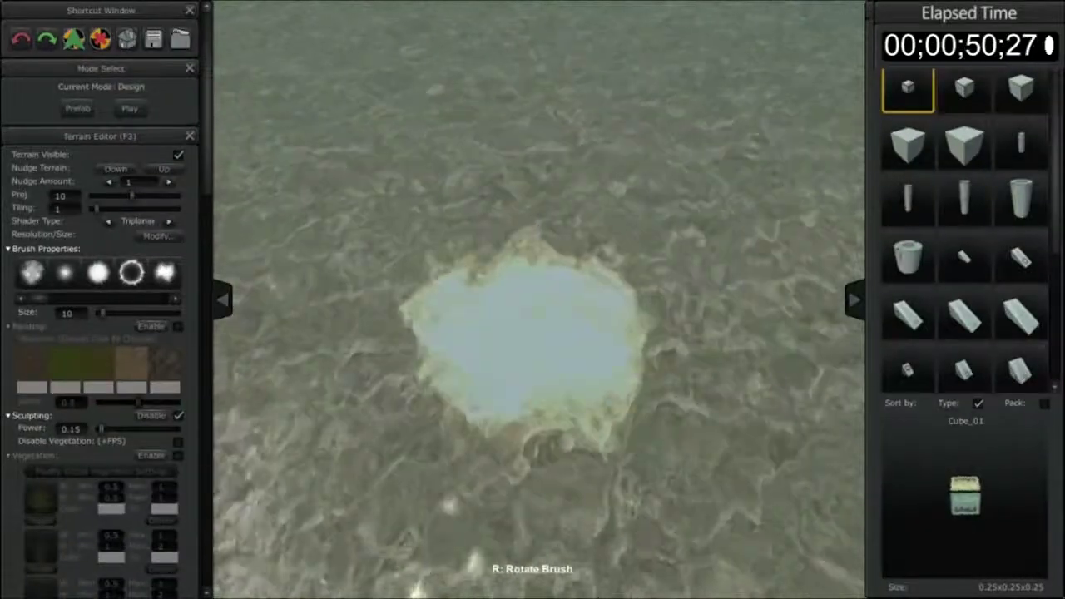
Step: Show the grid and set its height to the terrain surface under the brush
{"action": "key", "text": "Tab"}
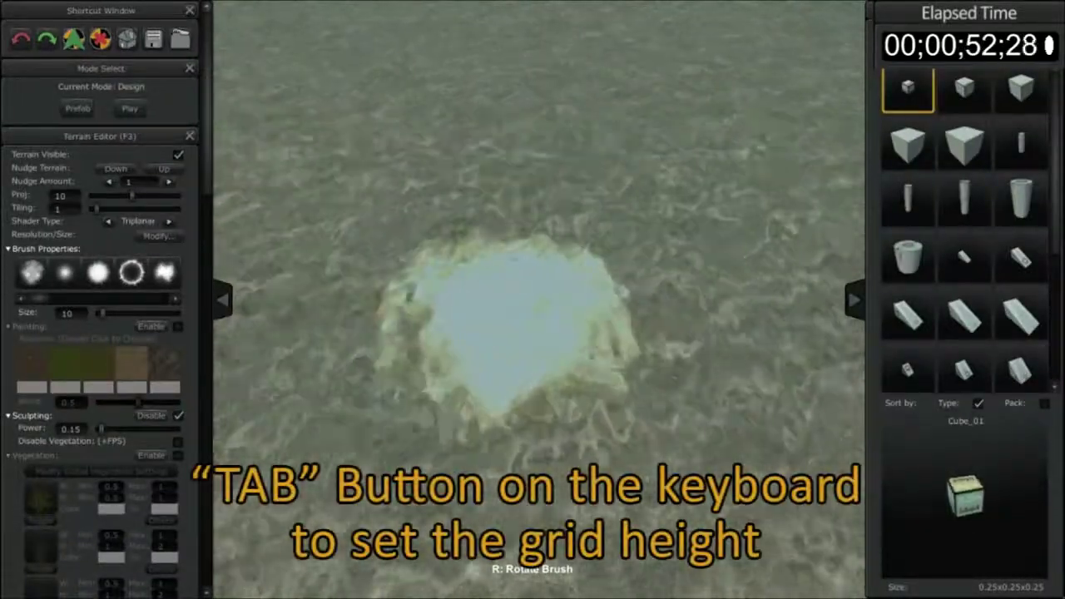
{"action": "mouse_move", "coordinate": [512, 326]}
{"action": "left_mouse_down"}
{"action": "mouse_move", "coordinate": [582, 335]}
{"action": "mouse_move", "coordinate": [522, 250]}
{"action": "mouse_move", "coordinate": [495, 279]}
{"action": "mouse_move", "coordinate": [537, 304]}
{"action": "mouse_move", "coordinate": [525, 301]}
{"action": "left_mouse_up"}
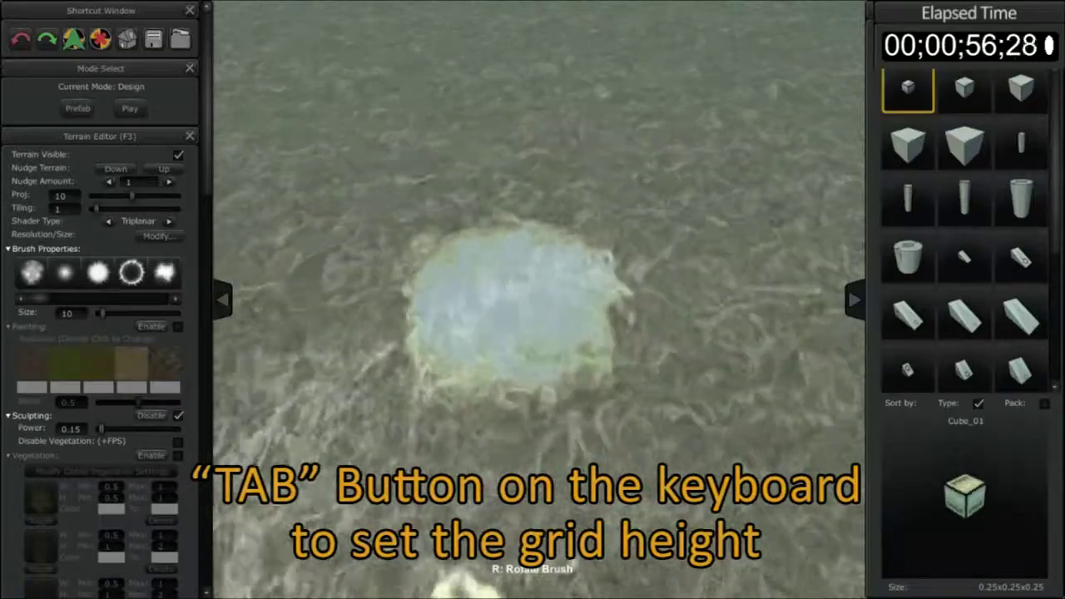
{"action": "key", "text": "Tab"}
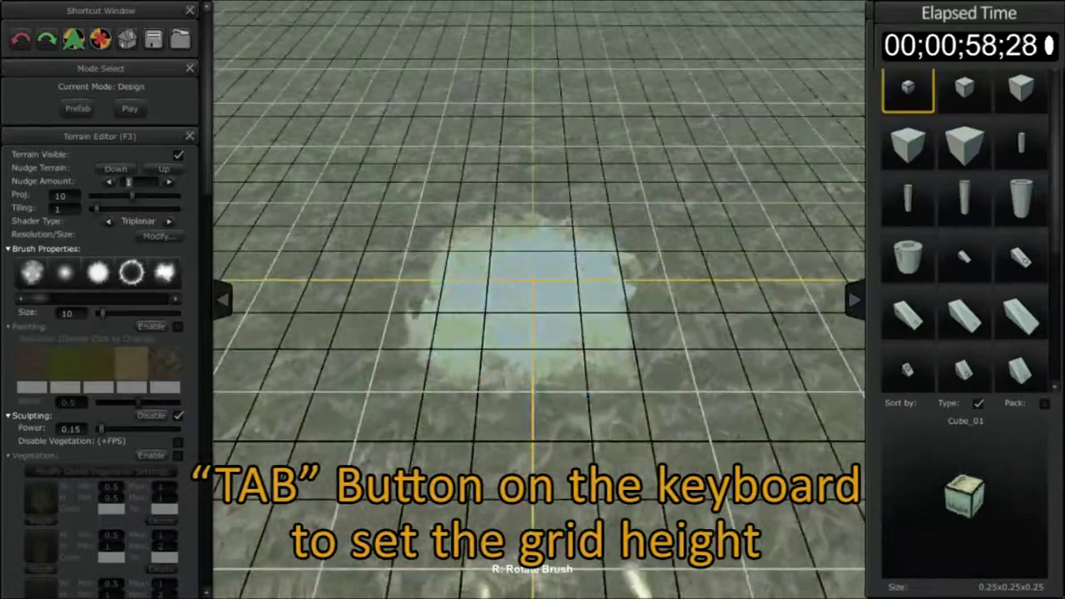
Step: Examine the radial menu's Terrain options and its second layer of editor window entries
{"action": "key", "text": "space"}
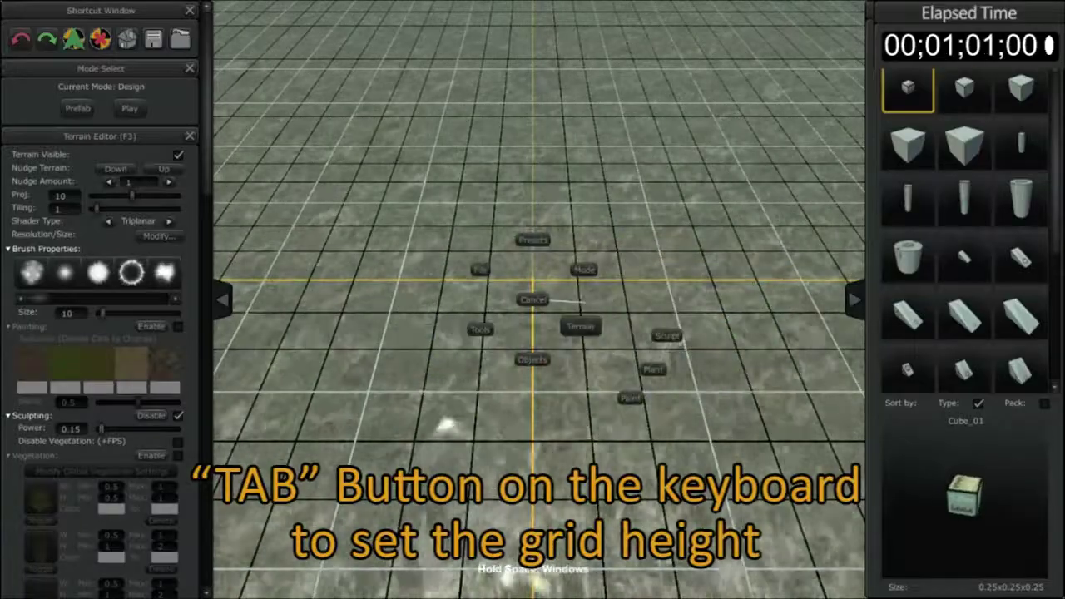
{"action": "left_click", "coordinate": [530, 296]}
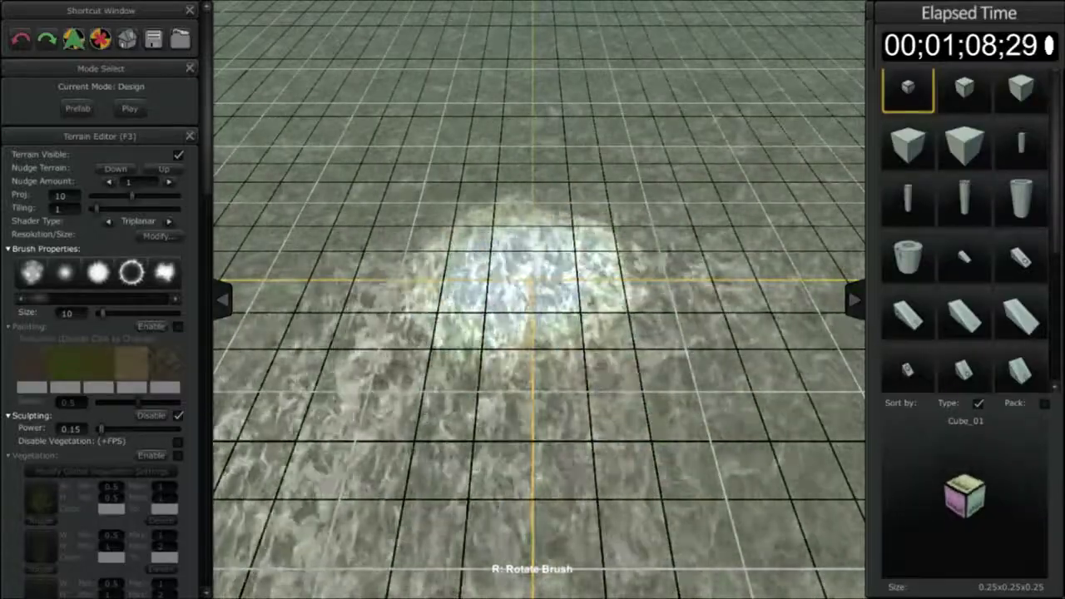
{"action": "right_click", "coordinate": [530, 296]}
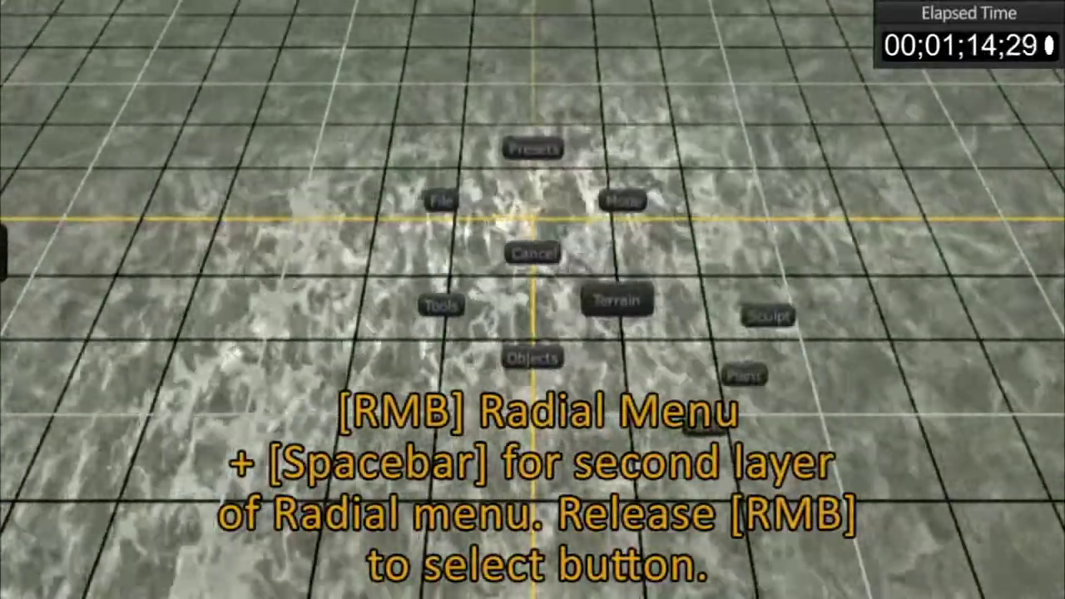
{"action": "right_click_drag", "start_coordinate": [597, 321], "coordinate": [473, 346]}
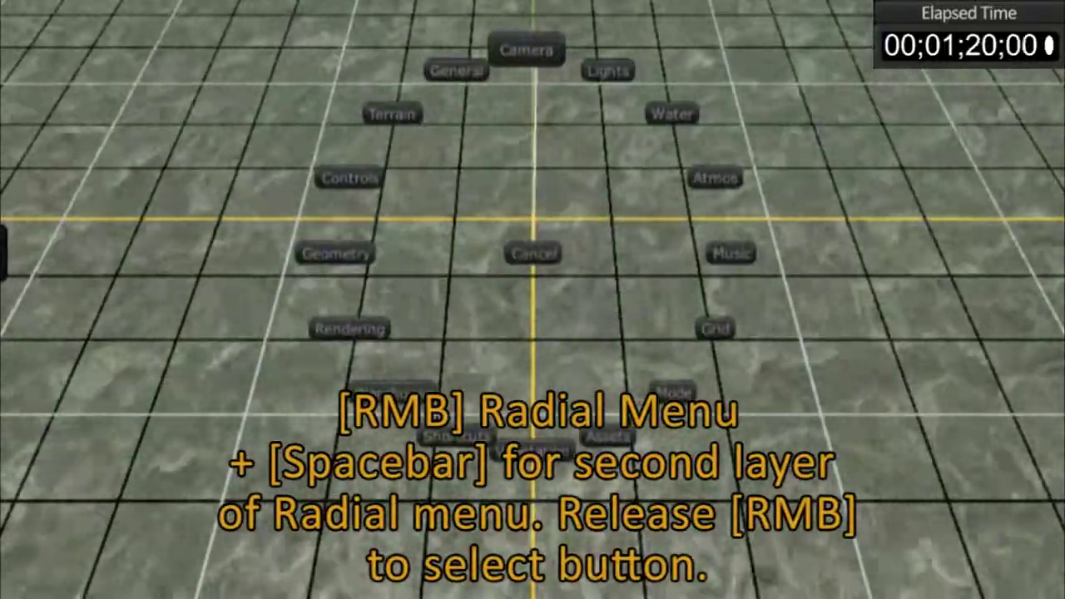
{"action": "right_click_drag", "start_coordinate": [530, 53], "coordinate": [667, 109]}
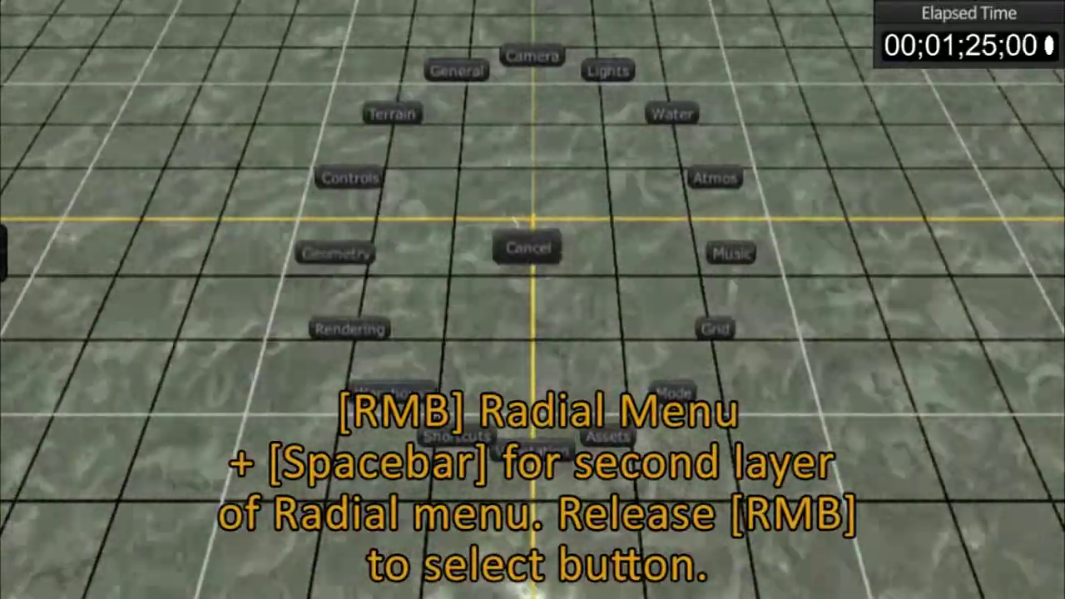
{"action": "right_click_drag", "start_coordinate": [423, 125], "coordinate": [407, 126]}
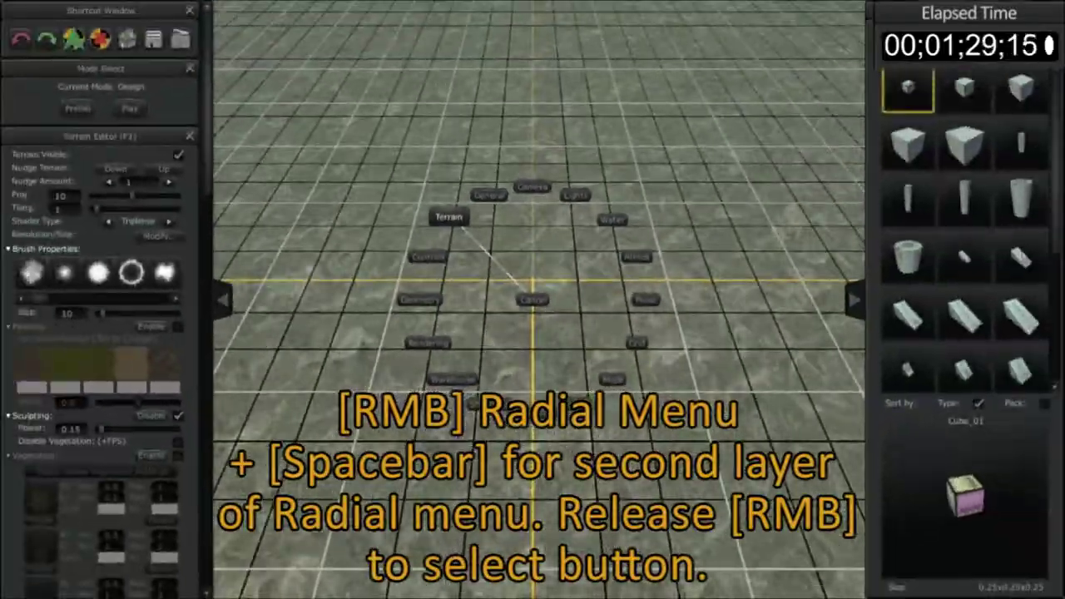
{"action": "right_click_drag", "start_coordinate": [408, 127], "coordinate": [408, 127]}
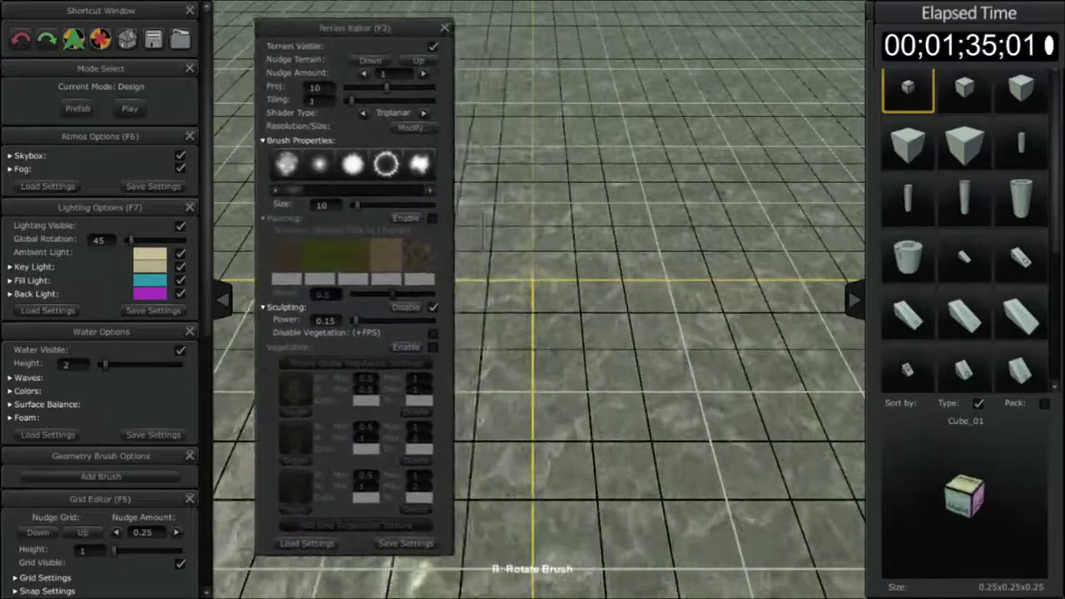
Step: Collapse the Brush Properties, Painting and Sculpting sections of the floating Terrain Editor and dock it directly below Mode Select
{"action": "left_click_drag", "start_coordinate": [355, 29], "coordinate": [433, 48]}
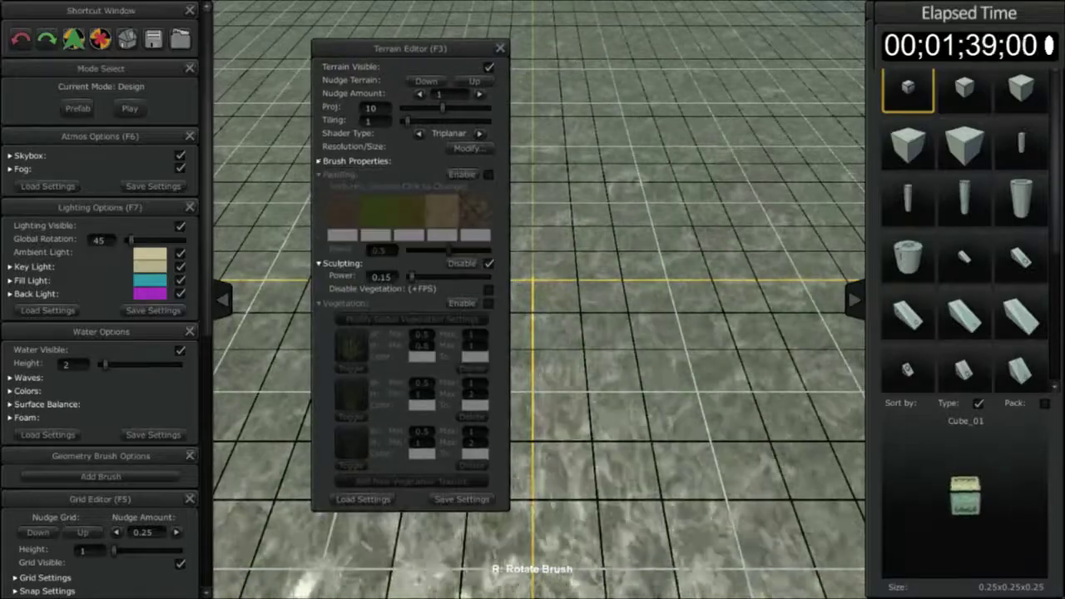
{"action": "left_click", "coordinate": [331, 188]}
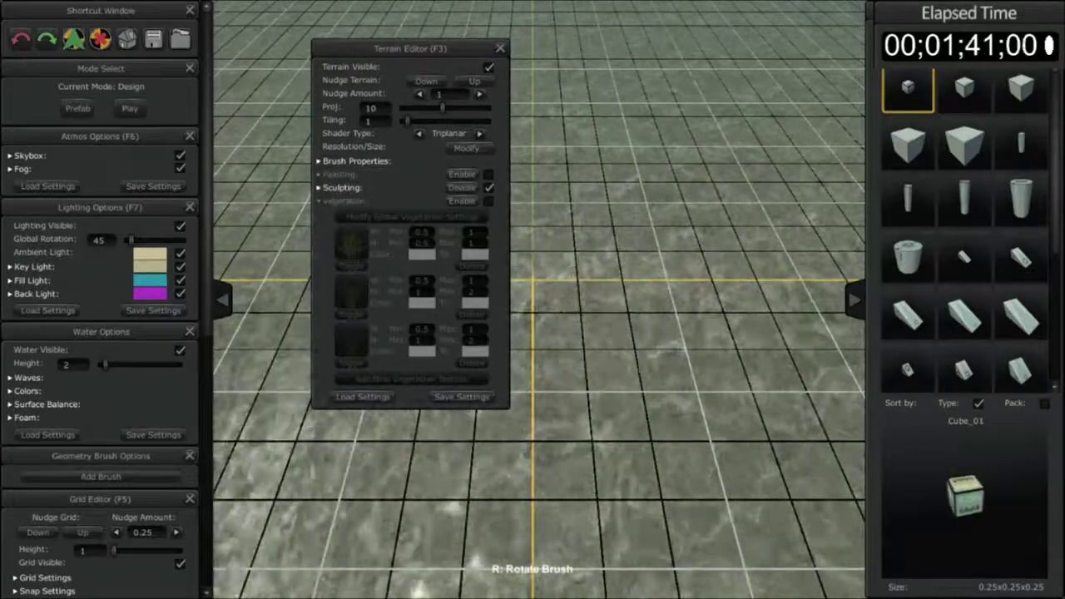
{"action": "left_click_drag", "start_coordinate": [403, 48], "coordinate": [93, 103]}
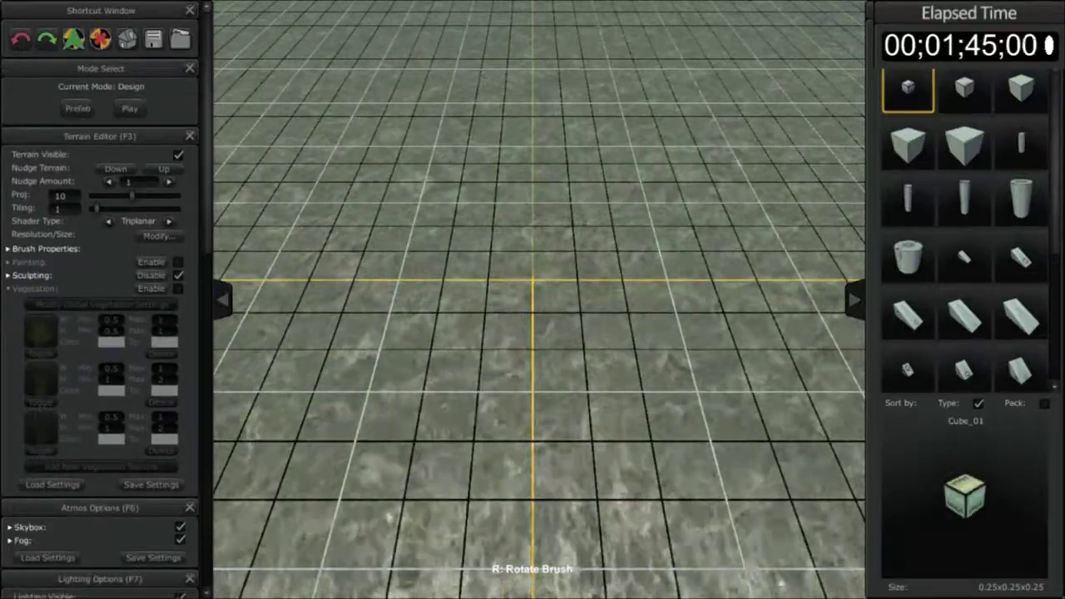
Step: Reorder the docked windows to Atmos Options, Lighting Options, Terrain Editor and Water Options
{"action": "left_click_drag", "start_coordinate": [100, 507], "coordinate": [102, 87]}
{"action": "left_click_drag", "start_coordinate": [100, 207], "coordinate": [101, 266]}
{"action": "scroll", "coordinate": [102, 238], "scroll_direction": "down", "scroll_amount": 2}
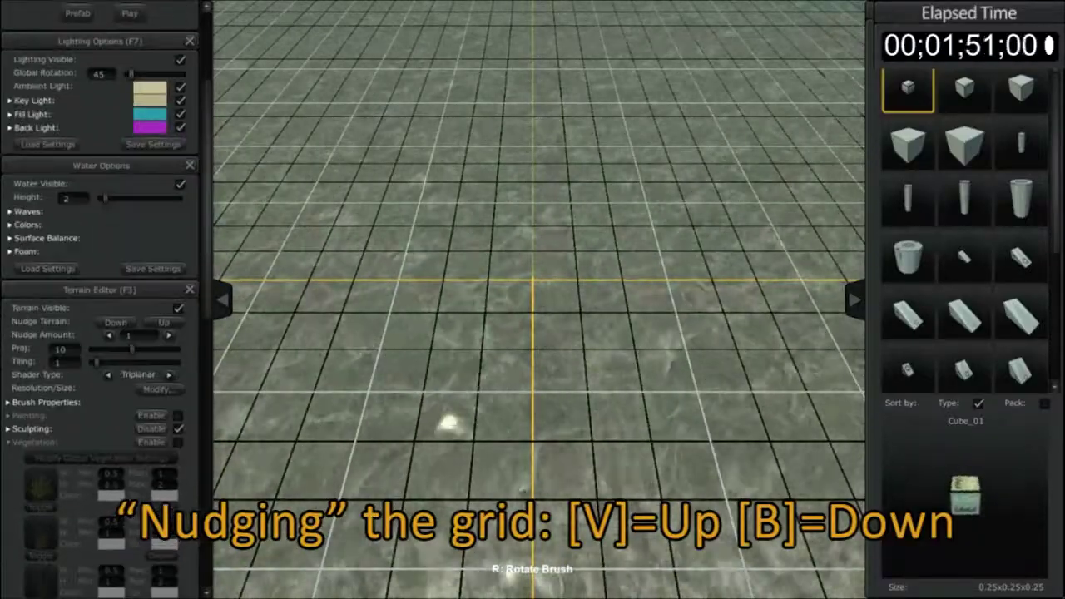
{"action": "scroll", "coordinate": [101, 290], "scroll_direction": "up", "scroll_amount": 5}
{"action": "left_click_drag", "start_coordinate": [101, 140], "coordinate": [116, 66]}
{"action": "left_click_drag", "start_coordinate": [101, 208], "coordinate": [102, 152]}
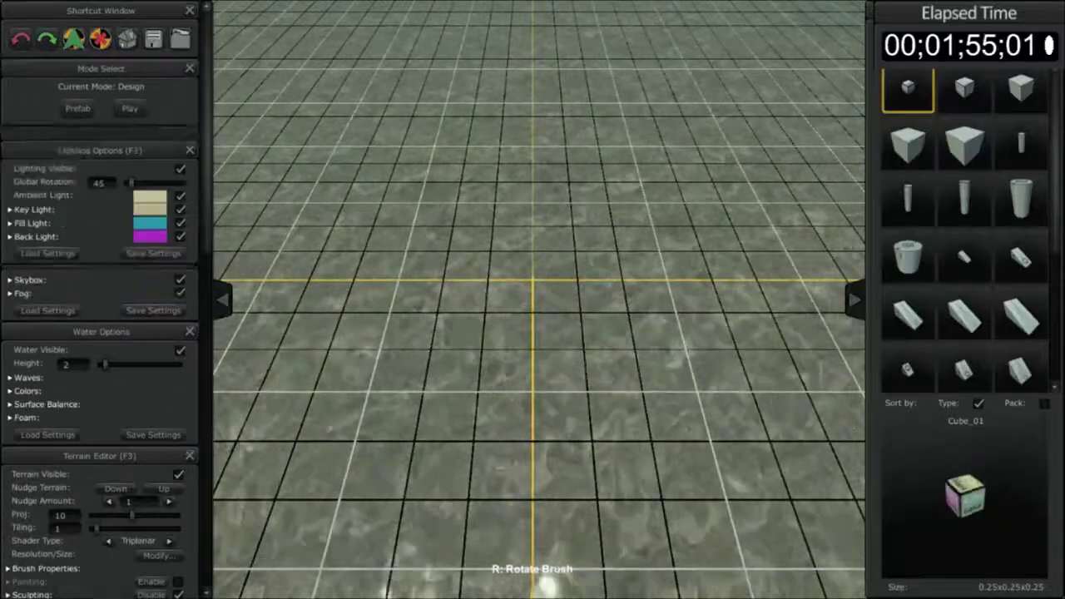
{"action": "left_click_drag", "start_coordinate": [101, 260], "coordinate": [107, 144]}
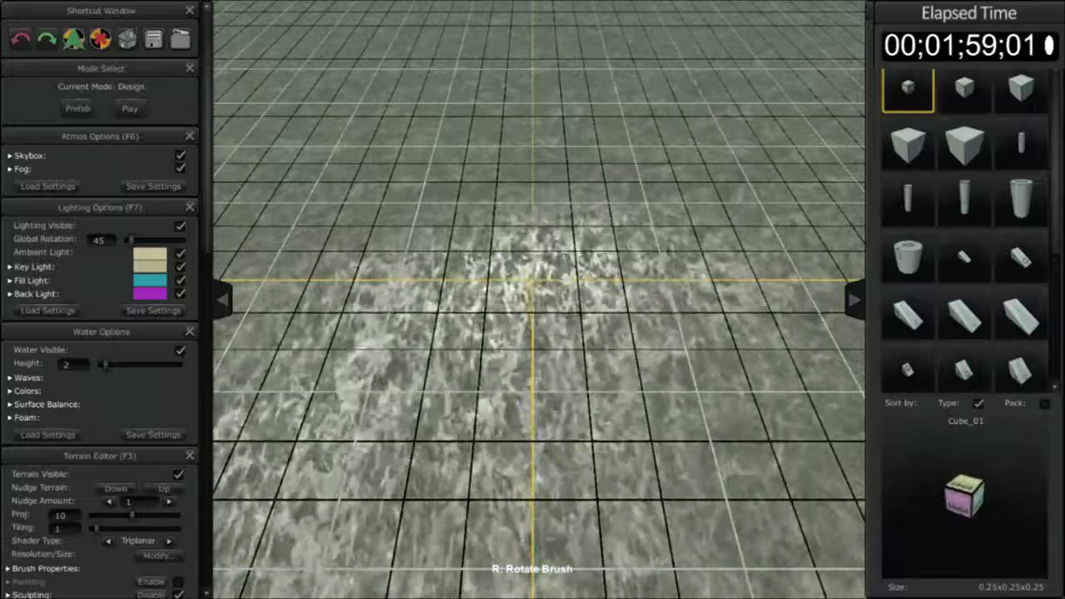
{"action": "left_click_drag", "start_coordinate": [101, 456], "coordinate": [101, 23]}
{"action": "scroll", "coordinate": [101, 299], "scroll_direction": "up", "scroll_amount": 4}
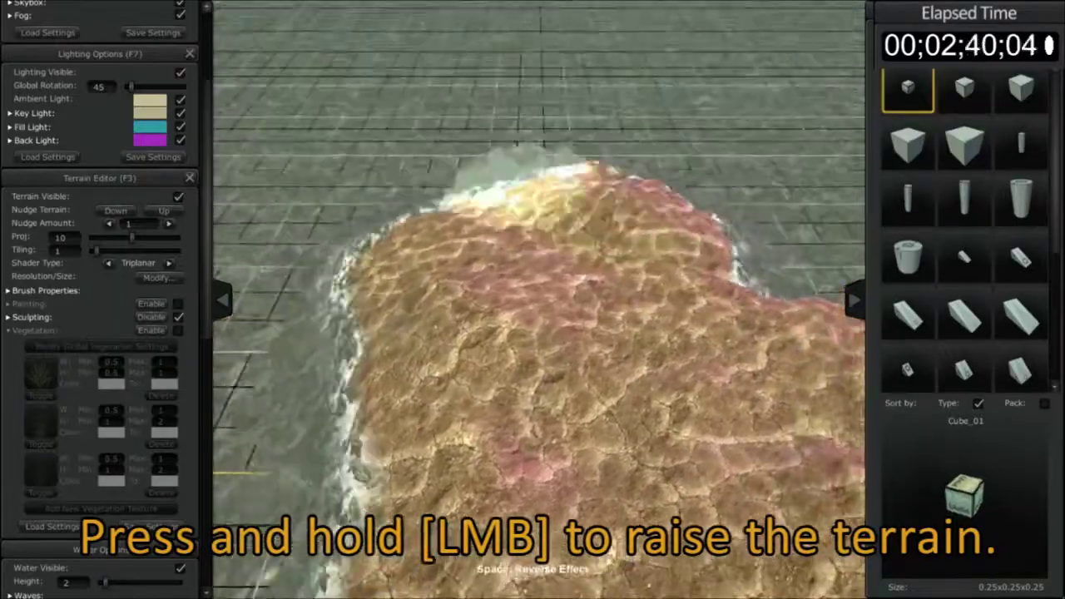
Step: Raise terrain above the water along the landmass's shoreline to extend the island outward
{"action": "left_click_drag", "start_coordinate": [532, 193], "coordinate": [622, 264]}
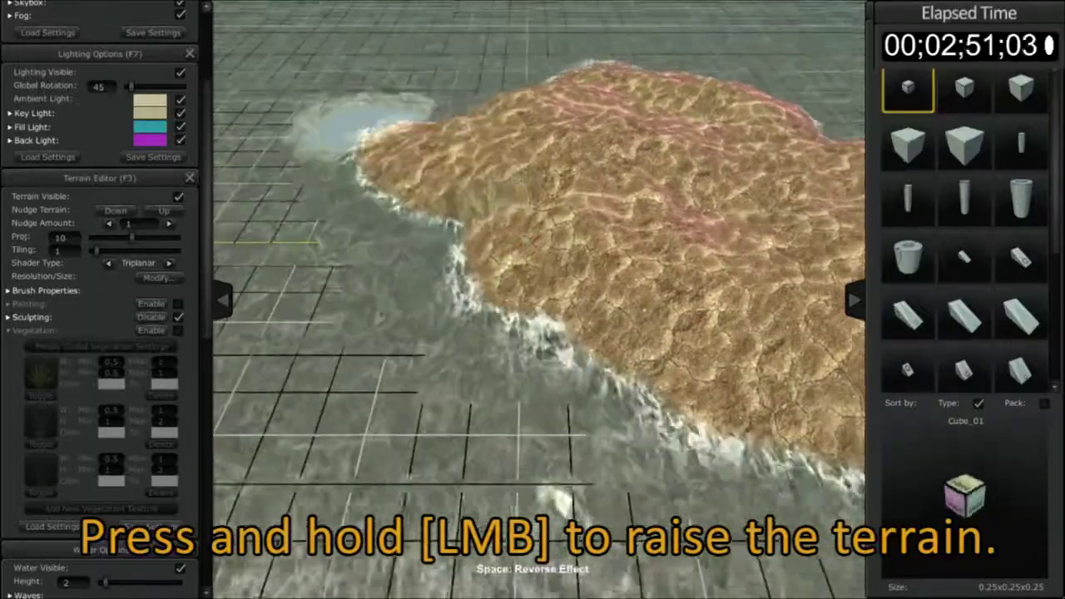
{"action": "left_click_drag", "start_coordinate": [363, 124], "coordinate": [345, 136]}
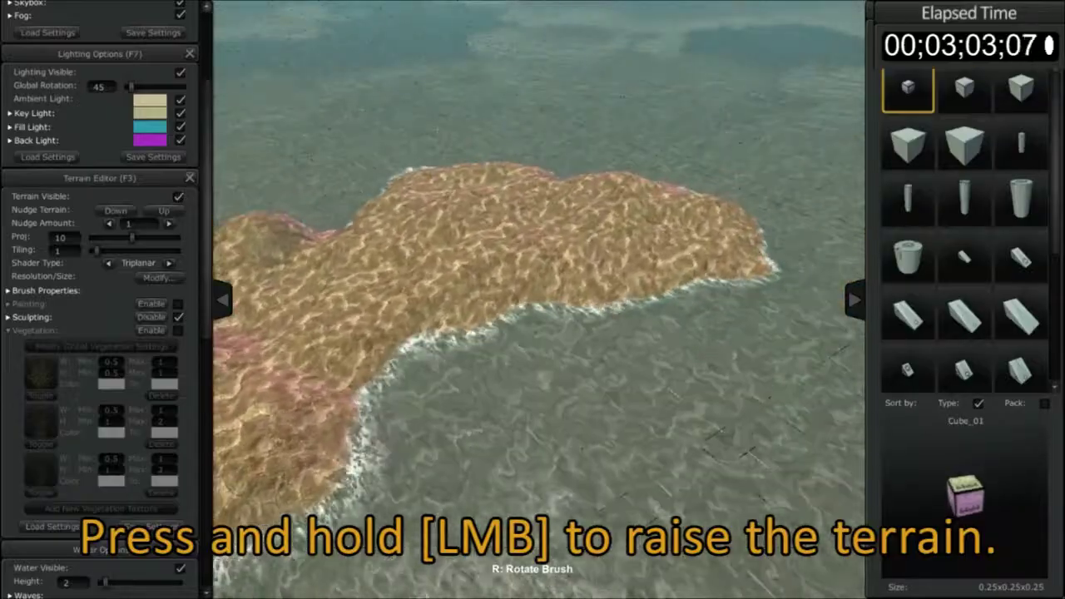
{"action": "right_click_drag", "start_coordinate": [749, 325], "coordinate": [708, 349]}
{"action": "middle_click_drag", "start_coordinate": [812, 357], "coordinate": [612, 283]}
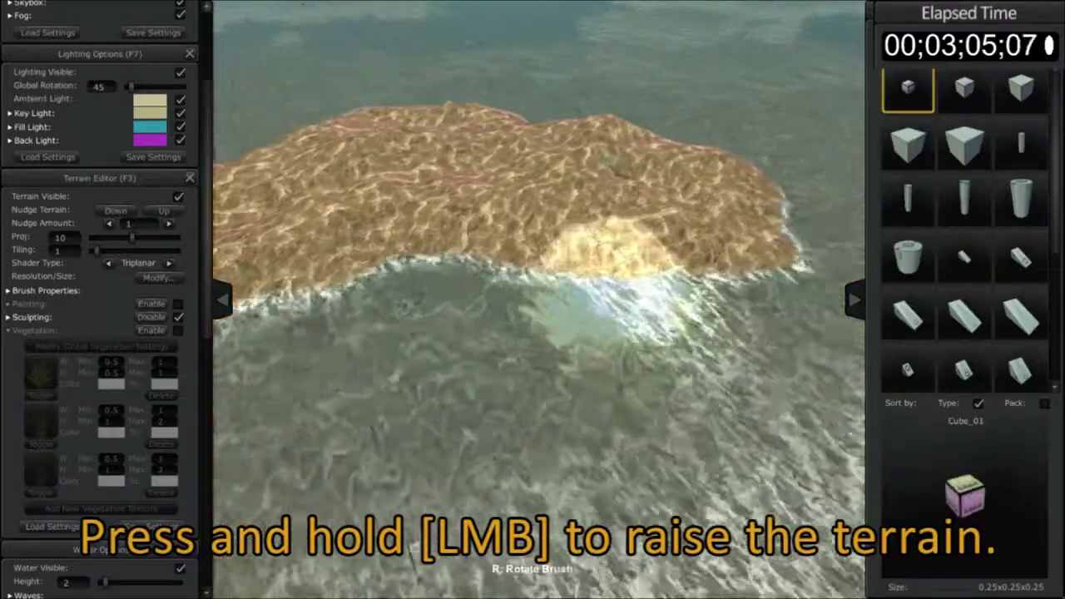
{"action": "left_click_drag", "start_coordinate": [582, 350], "coordinate": [753, 274]}
{"action": "middle_click_drag", "start_coordinate": [761, 403], "coordinate": [645, 329]}
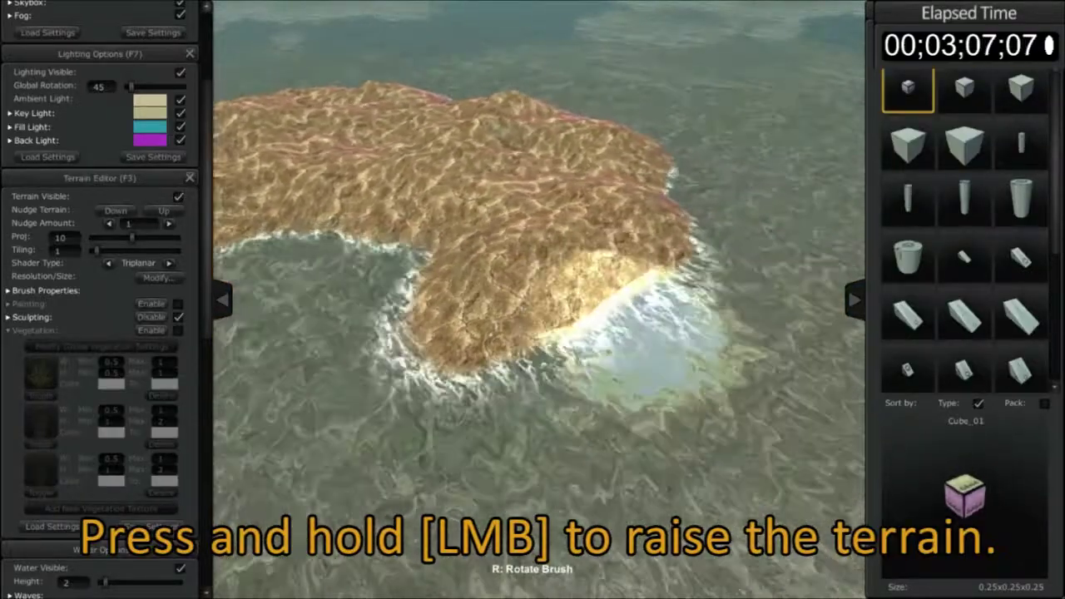
{"action": "mouse_move", "coordinate": [699, 241]}
{"action": "left_mouse_down"}
{"action": "mouse_move", "coordinate": [663, 347]}
{"action": "mouse_move", "coordinate": [705, 326]}
{"action": "mouse_move", "coordinate": [666, 156]}
{"action": "left_mouse_up"}
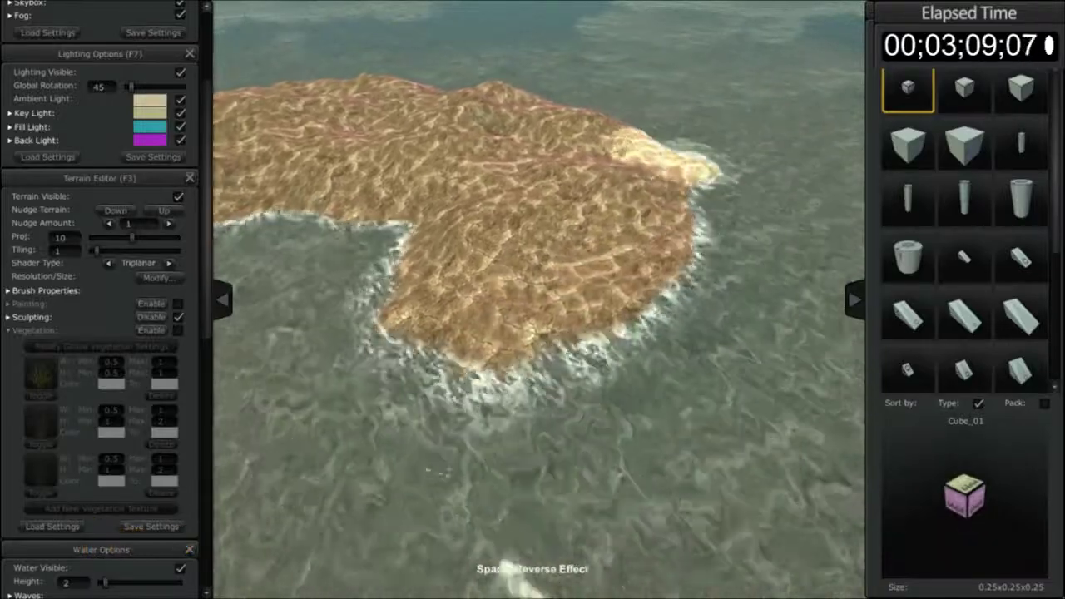
Step: Expand the Sculpting settings and vary the sculpting power up and down, setting it to 0.6
{"action": "middle_click_drag", "start_coordinate": [703, 358], "coordinate": [504, 416]}
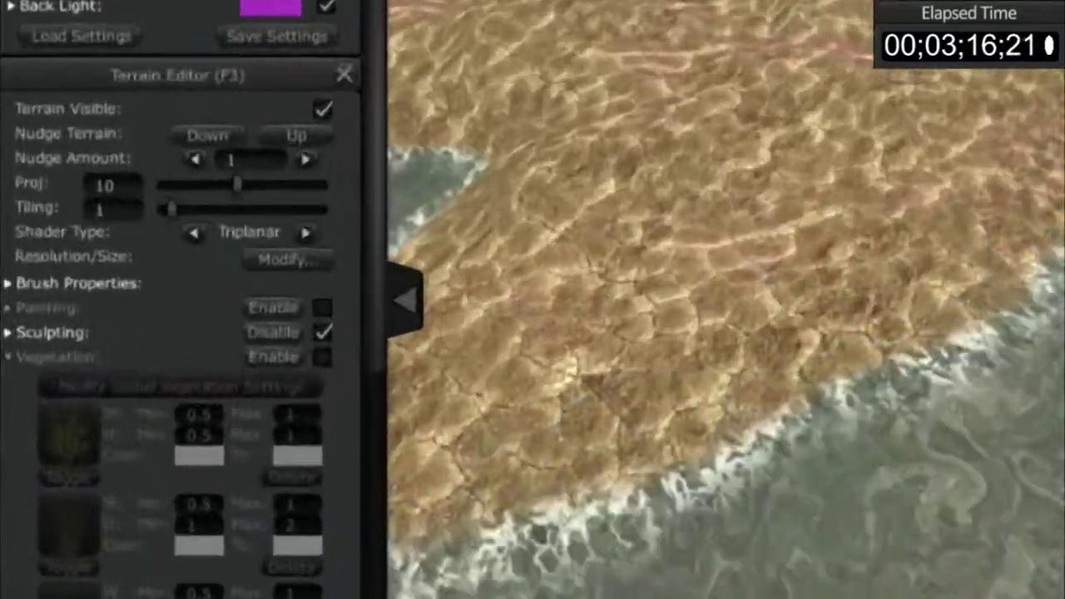
{"action": "left_click", "coordinate": [11, 317]}
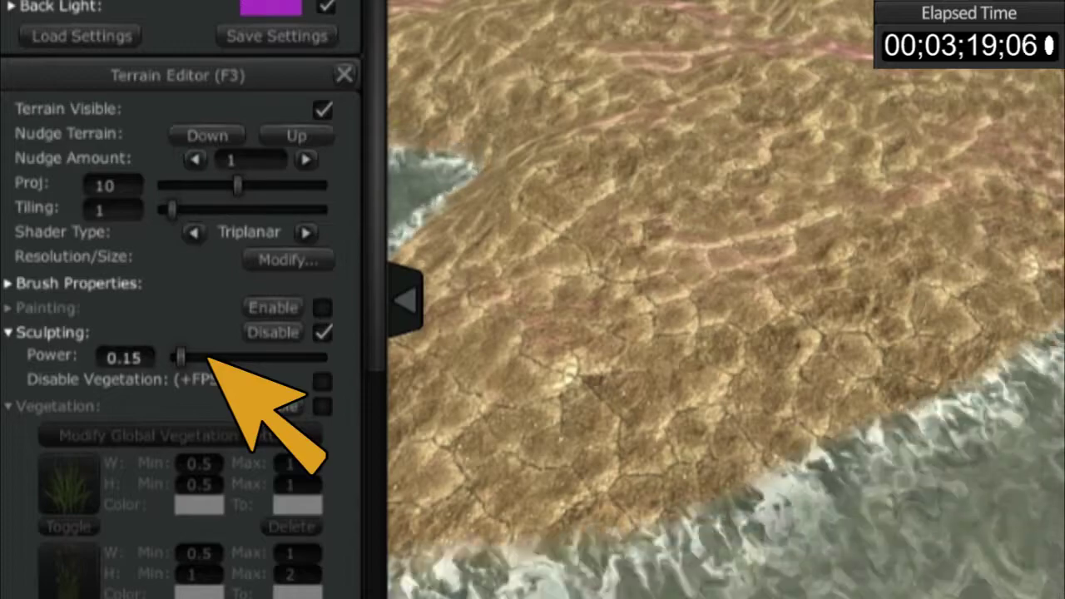
{"action": "scroll", "coordinate": [202, 357], "scroll_direction": "down", "scroll_amount": 1, "text": "shift"}
{"action": "scroll", "coordinate": [202, 357], "scroll_direction": "up", "scroll_amount": 6, "text": "shift"}
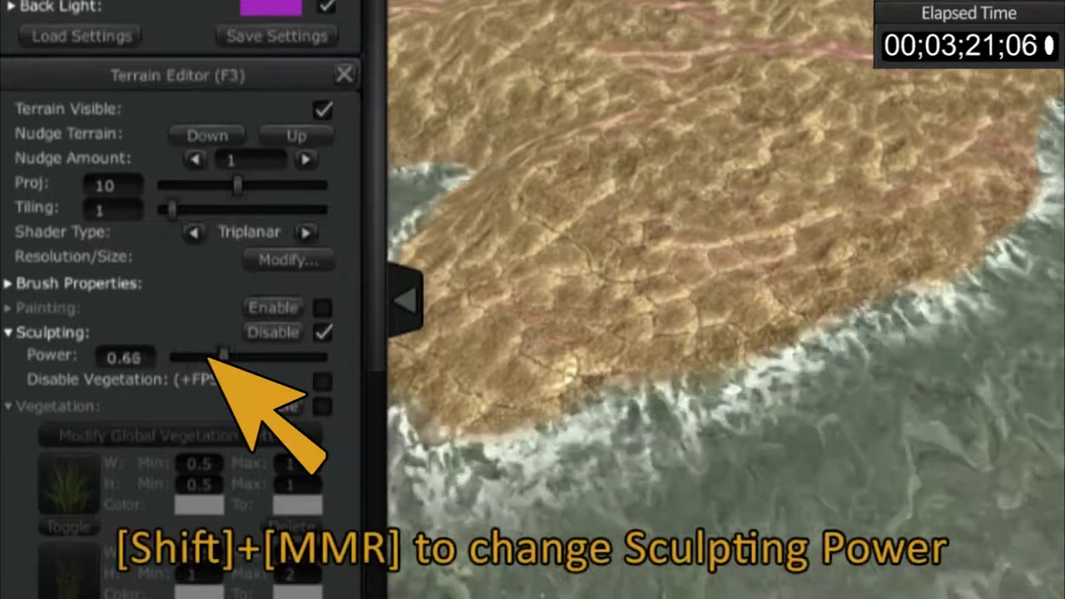
{"action": "scroll", "coordinate": [574, 382], "scroll_direction": "down", "scroll_amount": 7, "text": "shift"}
{"action": "scroll", "coordinate": [574, 383], "scroll_direction": "up", "scroll_amount": 3, "text": "shift"}
{"action": "mouse_move", "coordinate": [574, 383]}
{"action": "left_mouse_down"}
{"action": "mouse_move", "coordinate": [765, 291]}
{"action": "mouse_move", "coordinate": [982, 233]}
{"action": "mouse_move", "coordinate": [957, 258]}
{"action": "mouse_move", "coordinate": [982, 316]}
{"action": "left_mouse_up"}
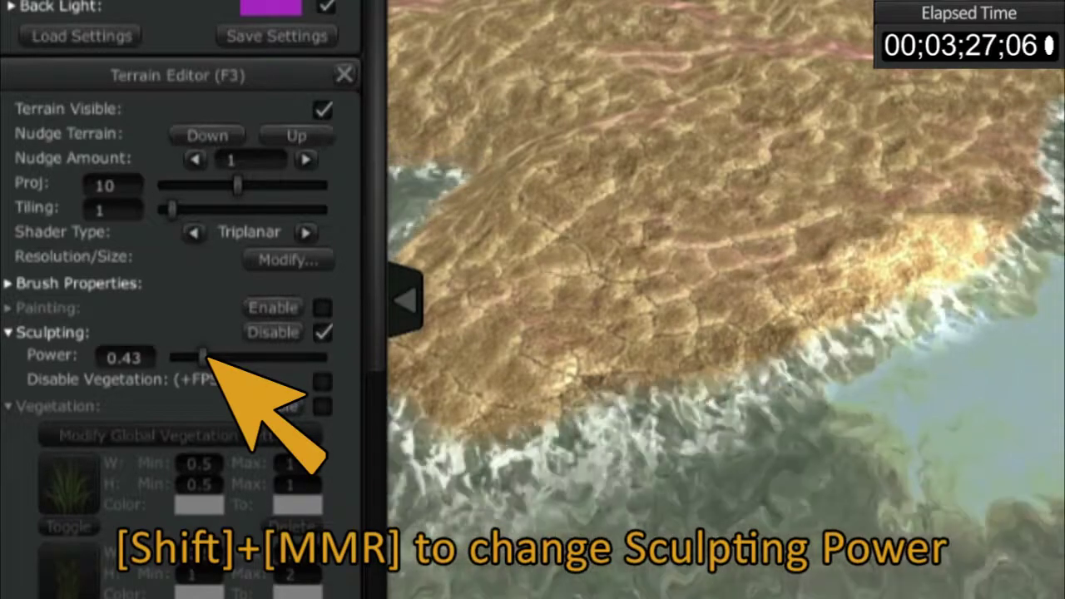
{"action": "scroll", "coordinate": [724, 333], "scroll_direction": "up", "scroll_amount": 4, "text": "shift"}
{"action": "scroll", "coordinate": [907, 258], "scroll_direction": "up", "scroll_amount": 4, "text": "shift"}
{"action": "scroll", "coordinate": [907, 258], "scroll_direction": "down", "scroll_amount": 5, "text": "shift"}
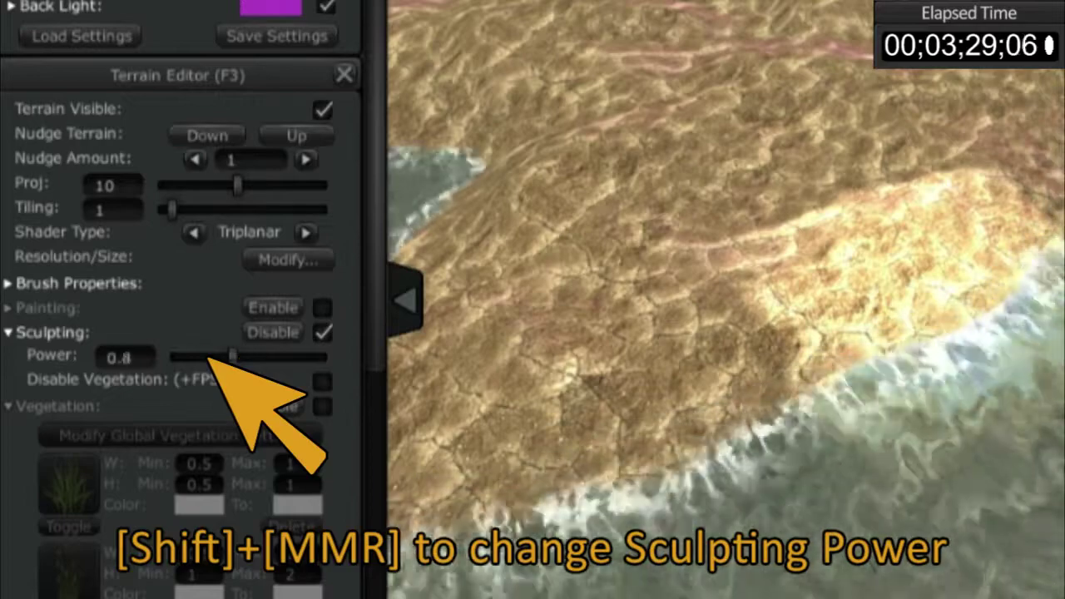
{"action": "scroll", "coordinate": [907, 258], "scroll_direction": "up", "scroll_amount": 6, "text": "shift"}
{"action": "scroll", "coordinate": [907, 258], "scroll_direction": "down", "scroll_amount": 8, "text": "shift"}
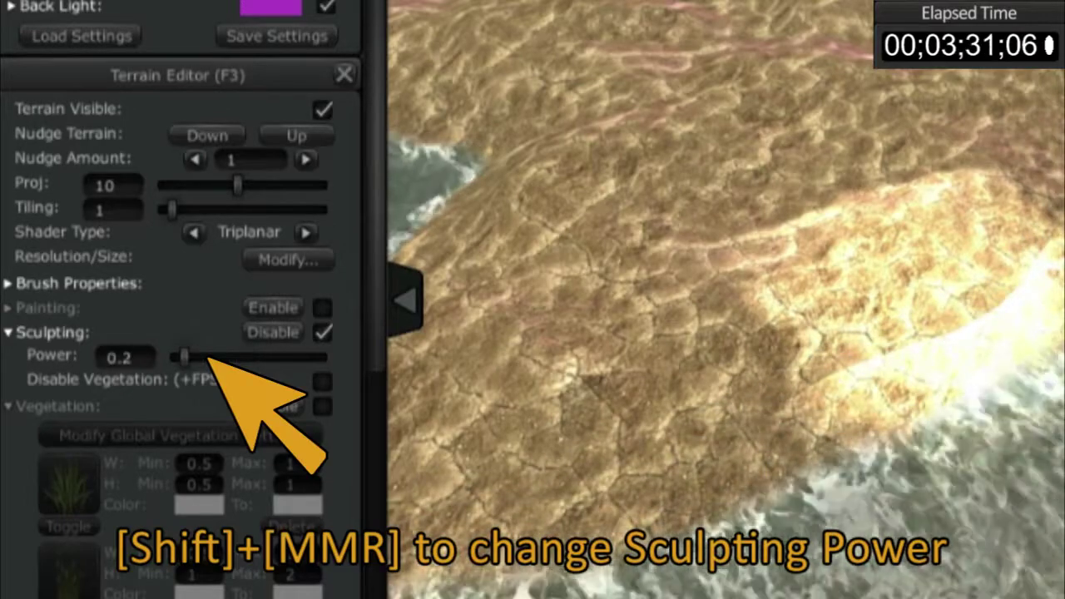
{"action": "scroll", "coordinate": [724, 333], "scroll_direction": "up", "scroll_amount": 12, "text": "shift"}
{"action": "scroll", "coordinate": [724, 333], "scroll_direction": "down", "scroll_amount": 10, "text": "shift"}
{"action": "scroll", "coordinate": [724, 333], "scroll_direction": "up", "scroll_amount": 10, "text": "shift"}
{"action": "scroll", "coordinate": [724, 333], "scroll_direction": "down", "scroll_amount": 8, "text": "shift"}
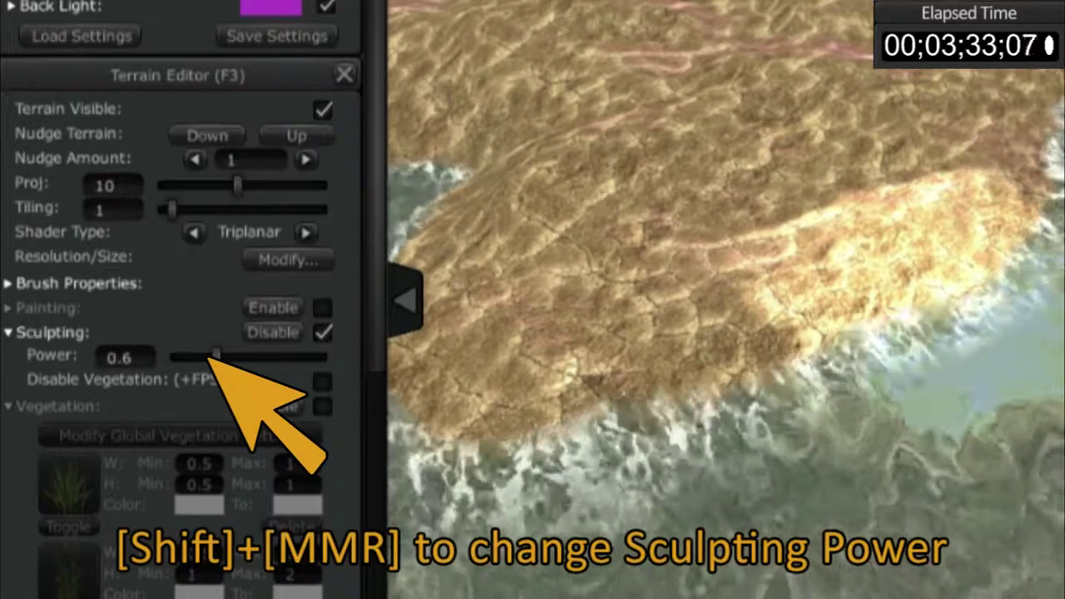
Step: Raise the sculpting power to 1.4 and pull up two steep peaks along the island's shoreline
{"action": "scroll", "coordinate": [723, 333], "scroll_direction": "up", "scroll_amount": 6, "text": "shift"}
{"action": "scroll", "coordinate": [724, 333], "scroll_direction": "down", "scroll_amount": 4, "text": "shift"}
{"action": "scroll", "coordinate": [724, 333], "scroll_direction": "up", "scroll_amount": 12, "text": "shift"}
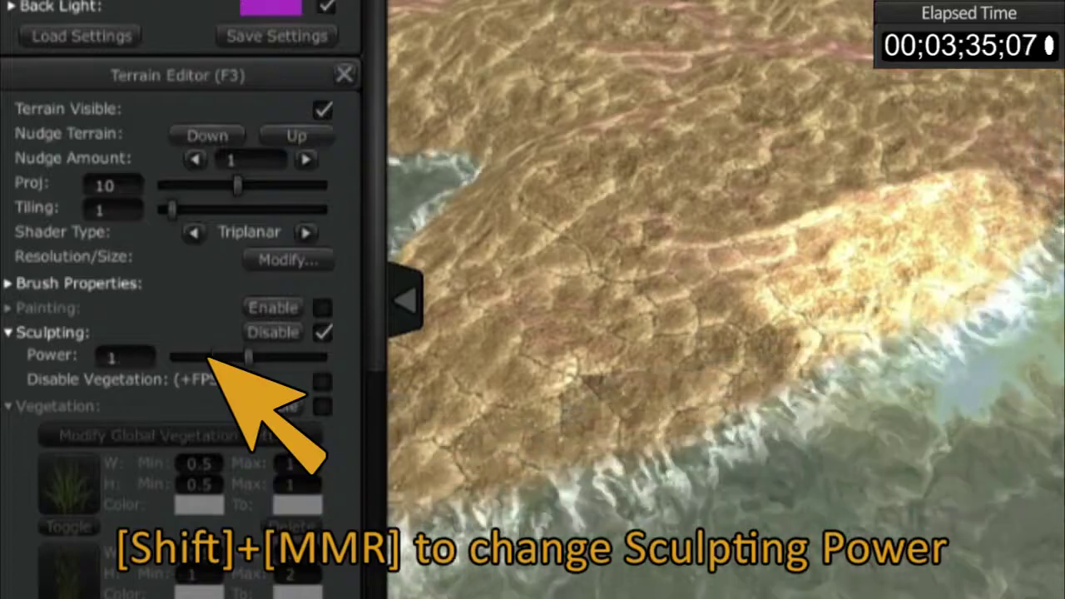
{"action": "scroll", "coordinate": [724, 332], "scroll_direction": "down", "scroll_amount": 6, "text": "shift"}
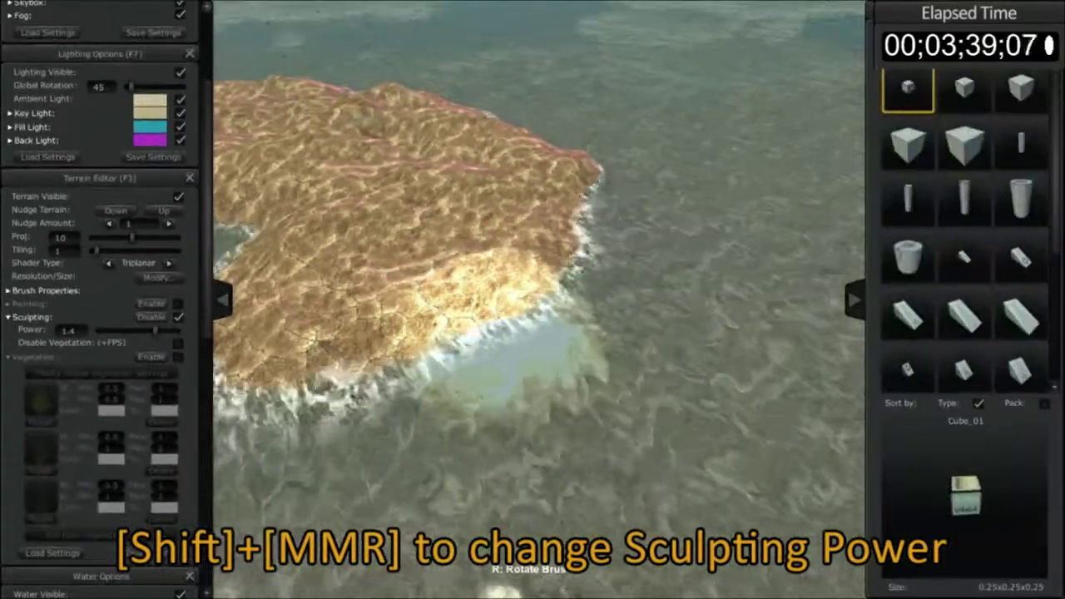
{"action": "mouse_move", "coordinate": [366, 341]}
{"action": "left_mouse_down"}
{"action": "mouse_move", "coordinate": [383, 308]}
{"action": "mouse_move", "coordinate": [608, 308]}
{"action": "mouse_move", "coordinate": [616, 291]}
{"action": "left_mouse_up"}
{"action": "scroll", "coordinate": [616, 291], "scroll_direction": "down", "scroll_amount": 8}
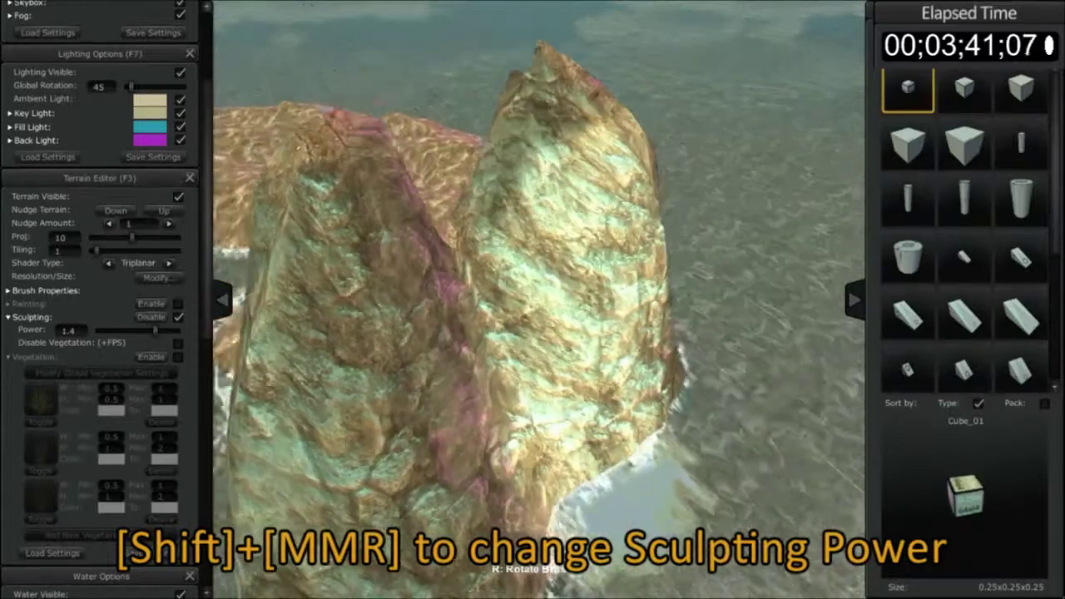
{"action": "right_click_drag", "start_coordinate": [616, 291], "coordinate": [698, 208]}
{"action": "right_click_drag", "start_coordinate": [620, 266], "coordinate": [583, 350]}
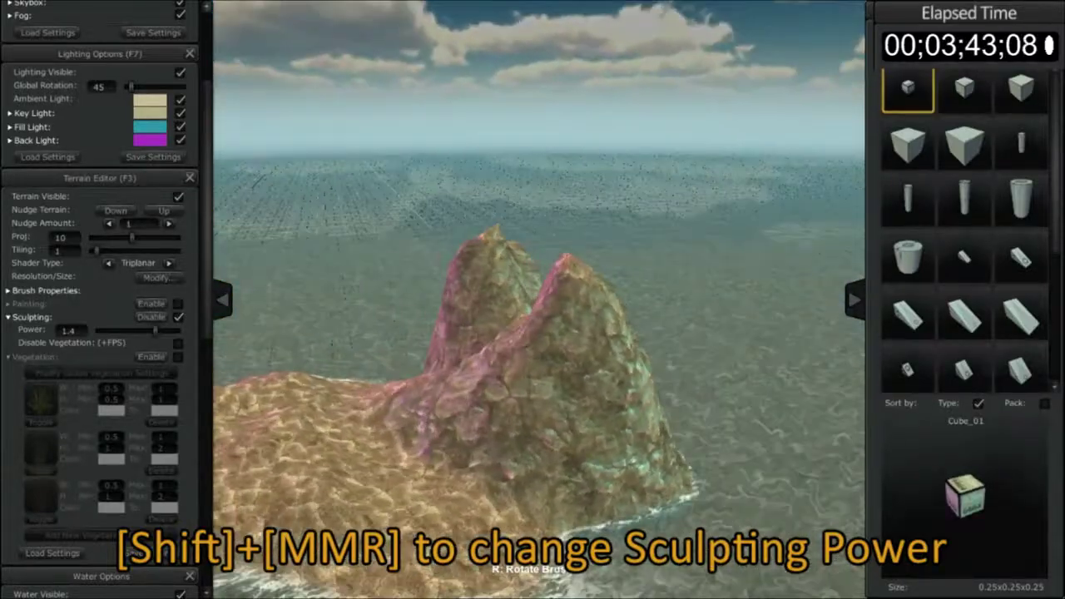
Step: Raise a lower mound beside the two peaks, change the brush size and build up more hills along the island
{"action": "left_click_drag", "start_coordinate": [583, 491], "coordinate": [586, 474]}
{"action": "middle_click_drag", "start_coordinate": [587, 474], "coordinate": [574, 291]}
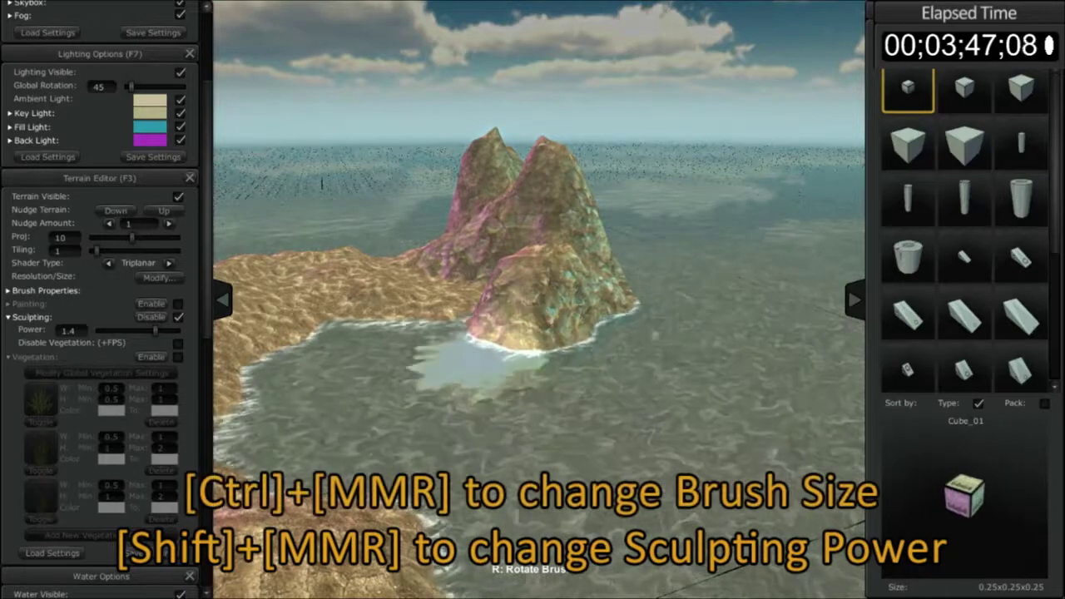
{"action": "scroll", "coordinate": [422, 377], "scroll_direction": "down", "scroll_amount": 5, "text": "ctrl"}
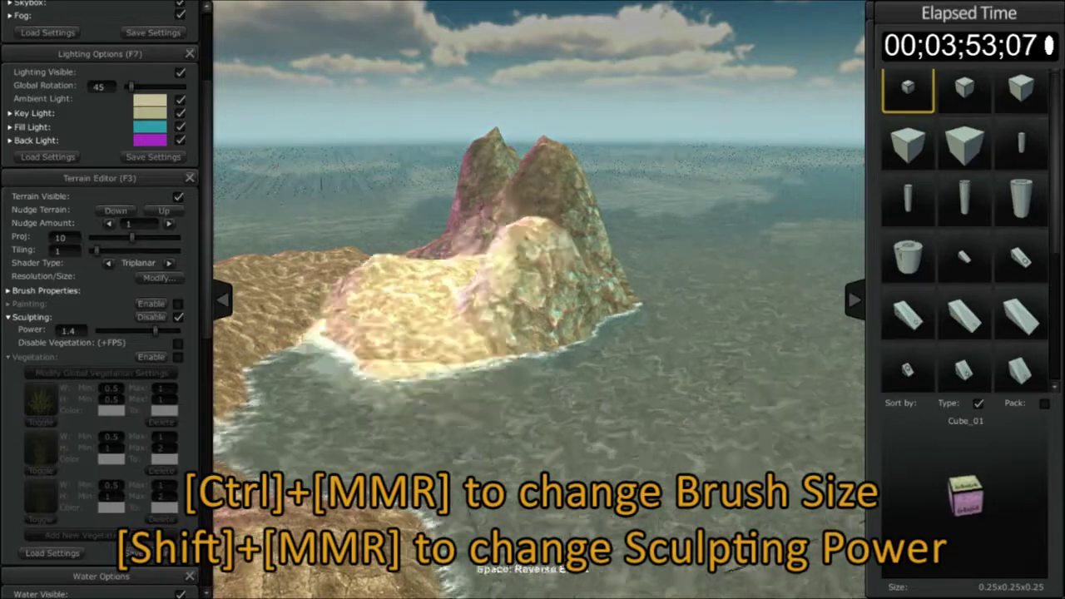
{"action": "left_click_drag", "start_coordinate": [499, 366], "coordinate": [612, 379]}
{"action": "middle_click_drag", "start_coordinate": [532, 333], "coordinate": [683, 370]}
{"action": "scroll", "coordinate": [540, 333], "scroll_direction": "down", "scroll_amount": 5}
{"action": "middle_click_drag", "start_coordinate": [532, 333], "coordinate": [612, 370]}
{"action": "mouse_move", "coordinate": [399, 274]}
{"action": "left_mouse_down"}
{"action": "mouse_move", "coordinate": [412, 237]}
{"action": "mouse_move", "coordinate": [441, 329]}
{"action": "left_mouse_up"}
{"action": "middle_click_drag", "start_coordinate": [441, 328], "coordinate": [584, 333]}
Step: Reduce the sculpting power to 0.2 and shape the terrain around the hills more gently
{"action": "scroll", "coordinate": [584, 333], "scroll_direction": "down", "scroll_amount": 4, "text": "shift"}
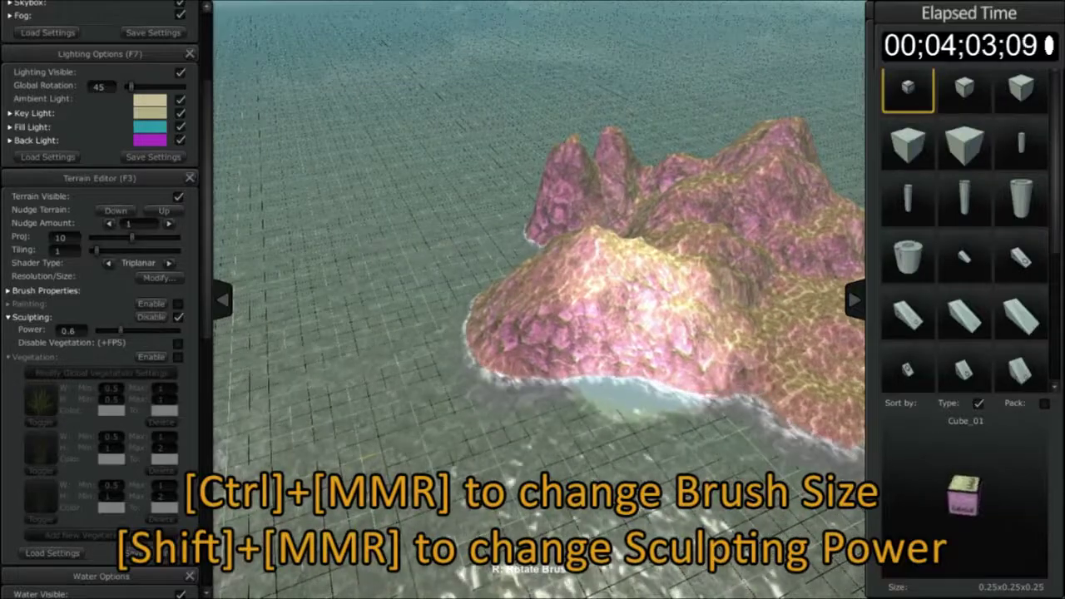
{"action": "scroll", "coordinate": [539, 299], "scroll_direction": "down", "scroll_amount": 4, "text": "shift"}
{"action": "mouse_move", "coordinate": [636, 312]}
{"action": "middle_mouse_down"}
{"action": "mouse_move", "coordinate": [427, 261]}
{"action": "mouse_move", "coordinate": [541, 267]}
{"action": "middle_mouse_up"}
{"action": "scroll", "coordinate": [691, 254], "scroll_direction": "down", "scroll_amount": 4}
{"action": "middle_click_drag", "start_coordinate": [691, 254], "coordinate": [533, 250]}
{"action": "left_click_drag", "start_coordinate": [532, 249], "coordinate": [574, 399]}
{"action": "scroll", "coordinate": [396, 268], "scroll_direction": "up", "scroll_amount": 4}
{"action": "mouse_move", "coordinate": [395, 269]}
{"action": "middle_mouse_down"}
{"action": "mouse_move", "coordinate": [416, 224]}
{"action": "mouse_move", "coordinate": [466, 266]}
{"action": "mouse_move", "coordinate": [574, 316]}
{"action": "mouse_move", "coordinate": [499, 300]}
{"action": "mouse_move", "coordinate": [491, 423]}
{"action": "middle_mouse_up"}
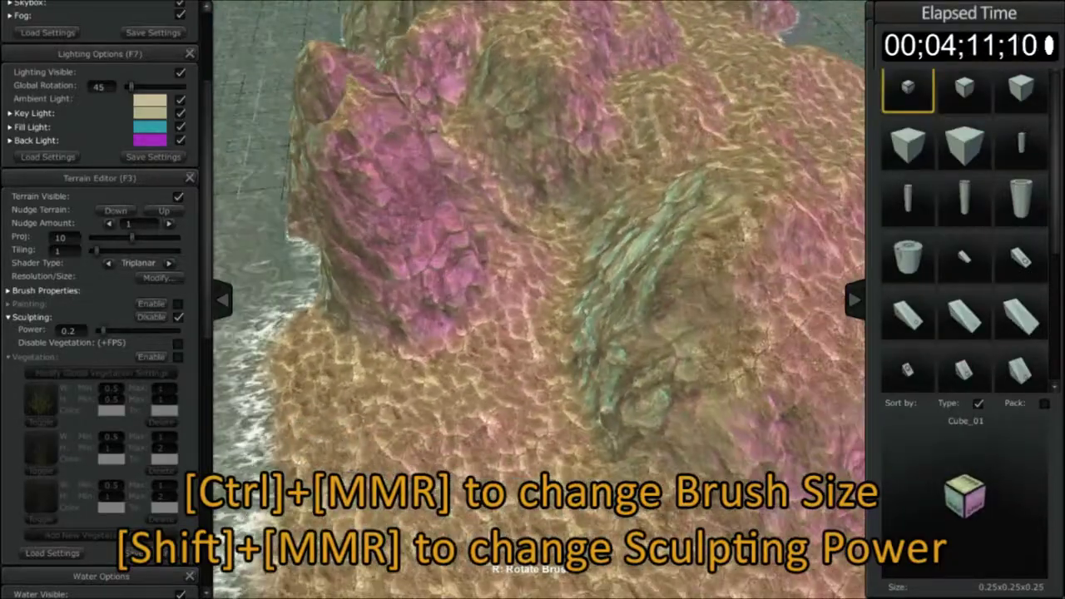
Step: Set the sculpting power to 0.8 and place the brush at the foot of the tall rock pillar
{"action": "scroll", "coordinate": [491, 424], "scroll_direction": "up", "scroll_amount": 6, "text": "shift"}
{"action": "scroll", "coordinate": [490, 424], "scroll_direction": "down", "scroll_amount": 2, "text": "shift"}
{"action": "scroll", "coordinate": [491, 424], "scroll_direction": "up", "scroll_amount": 2, "text": "shift"}
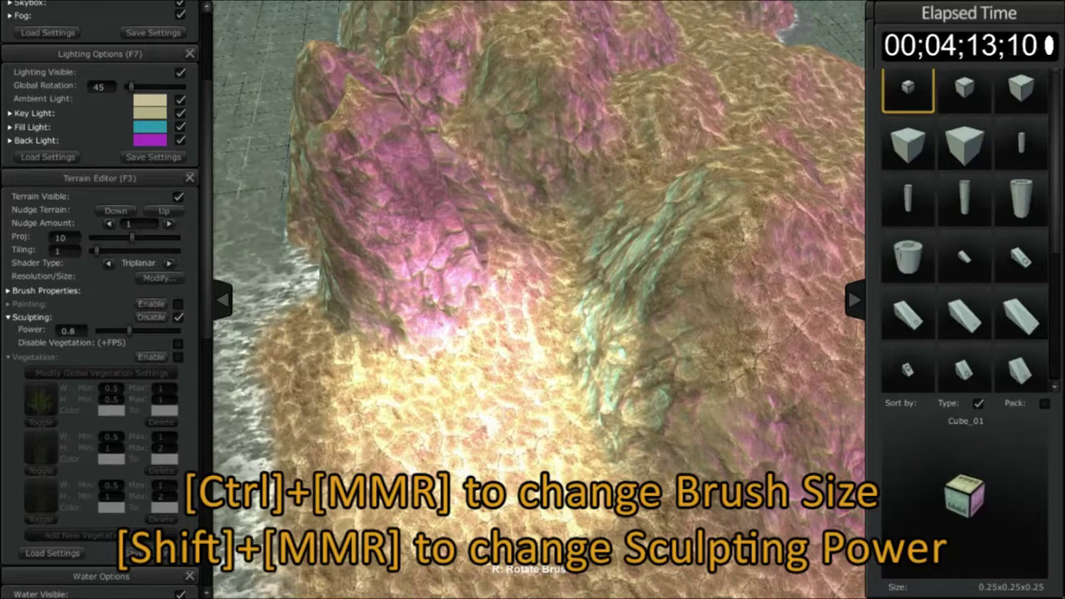
{"action": "mouse_move", "coordinate": [490, 424]}
{"action": "middle_mouse_down"}
{"action": "mouse_move", "coordinate": [449, 366]}
{"action": "mouse_move", "coordinate": [476, 285]}
{"action": "middle_mouse_up"}
{"action": "scroll", "coordinate": [466, 391], "scroll_direction": "down", "scroll_amount": 4}
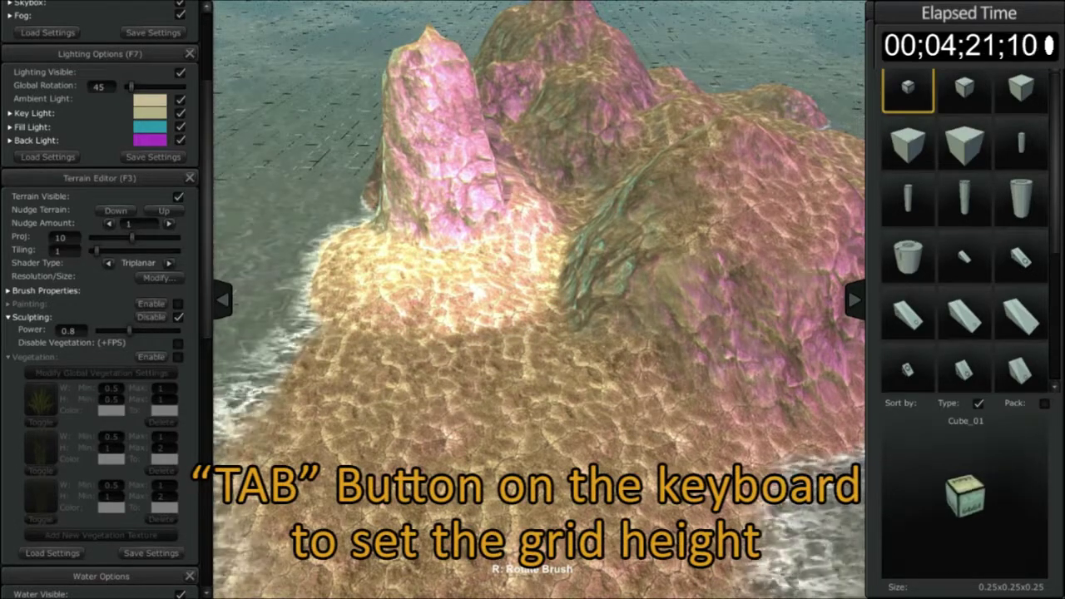
Step: Set the grid to the ground height at the pillar's foot, collapse the pillar to the grid and reshape the surrounding coast
{"action": "key", "text": "Tab"}
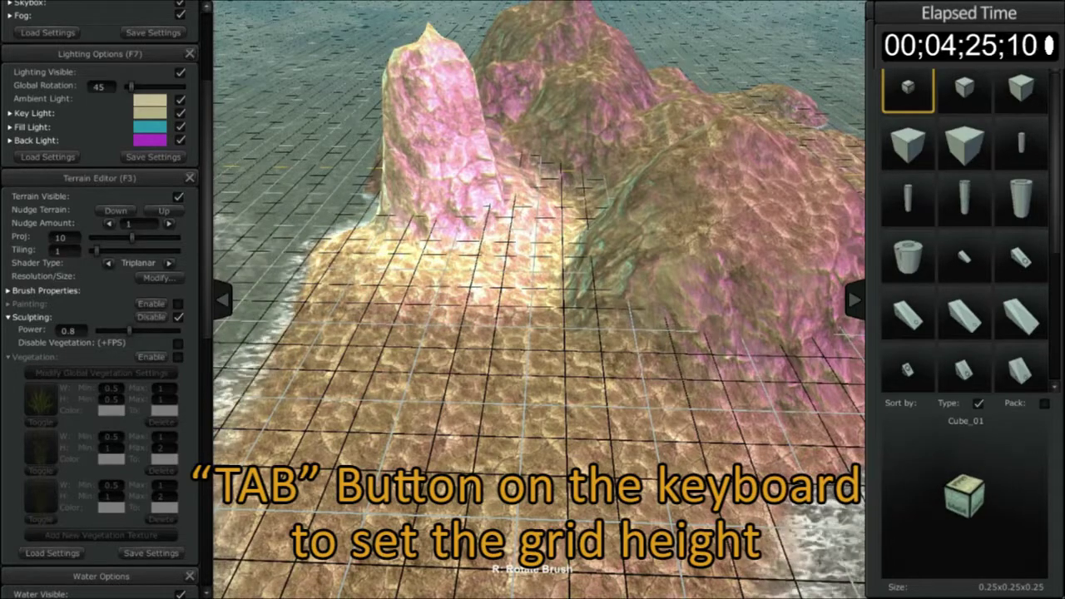
{"action": "key", "text": "shift"}
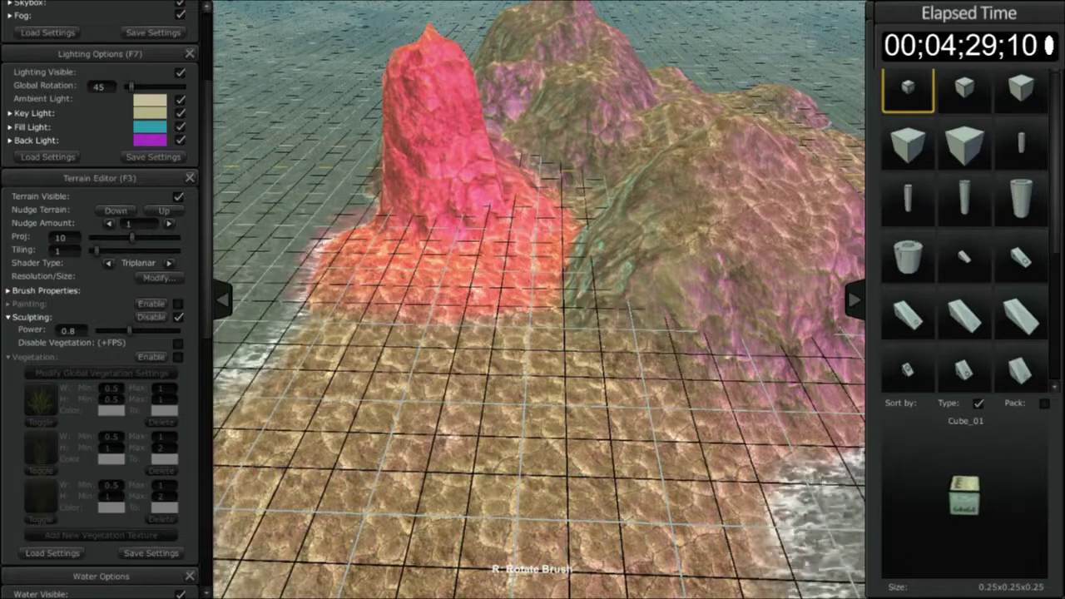
{"action": "mouse_move", "coordinate": [437, 242]}
{"action": "left_mouse_down"}
{"action": "mouse_move", "coordinate": [466, 200]}
{"action": "mouse_move", "coordinate": [513, 283]}
{"action": "mouse_move", "coordinate": [445, 187]}
{"action": "mouse_move", "coordinate": [354, 328]}
{"action": "left_mouse_up"}
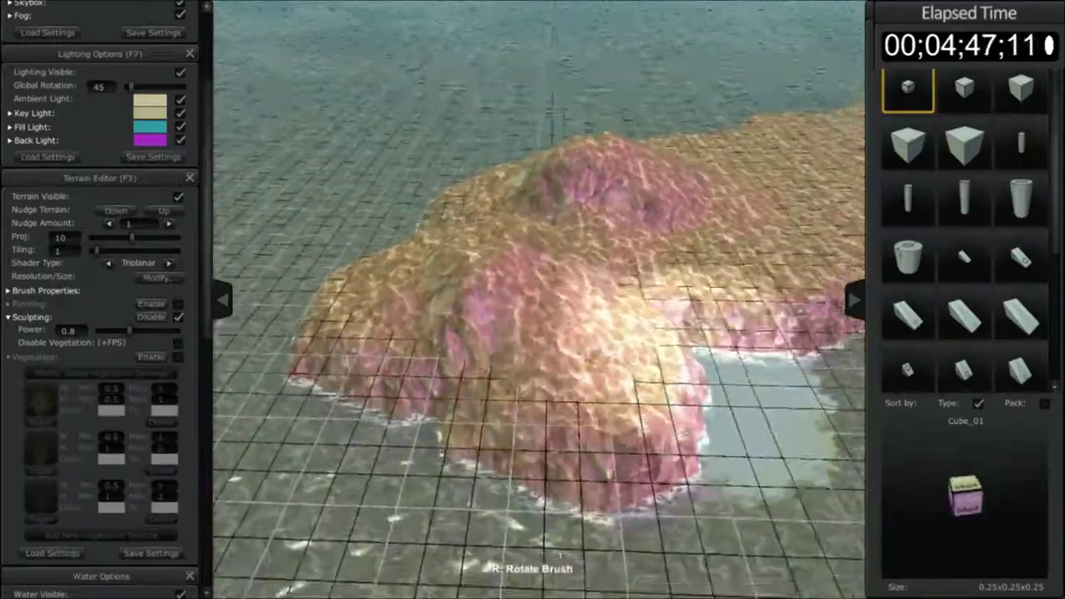
{"action": "left_click_drag", "start_coordinate": [707, 387], "coordinate": [736, 358]}
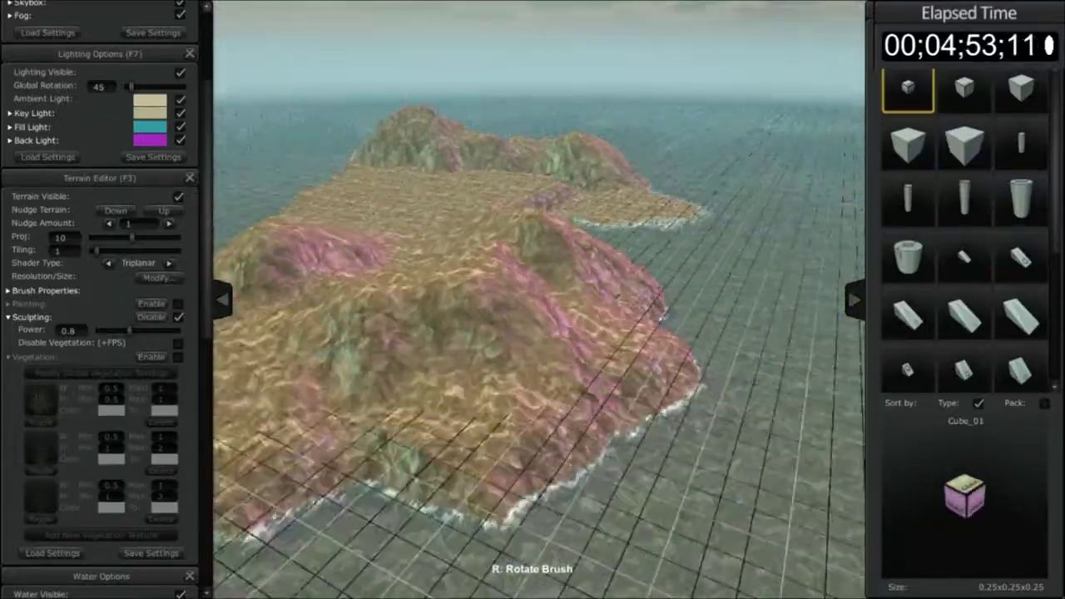
{"action": "middle_click_drag", "start_coordinate": [539, 299], "coordinate": [657, 356]}
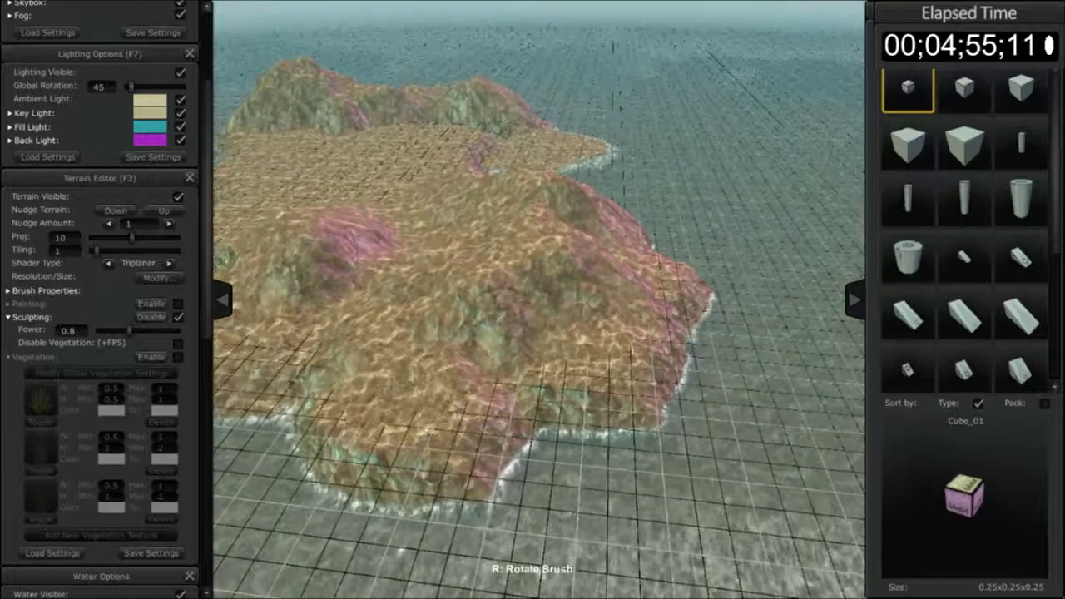
Step: Set the sculpting power to 0.63 and expand the Brush Properties section of the Terrain Editor
{"action": "left_click_drag", "start_coordinate": [129, 331], "coordinate": [122, 330]}
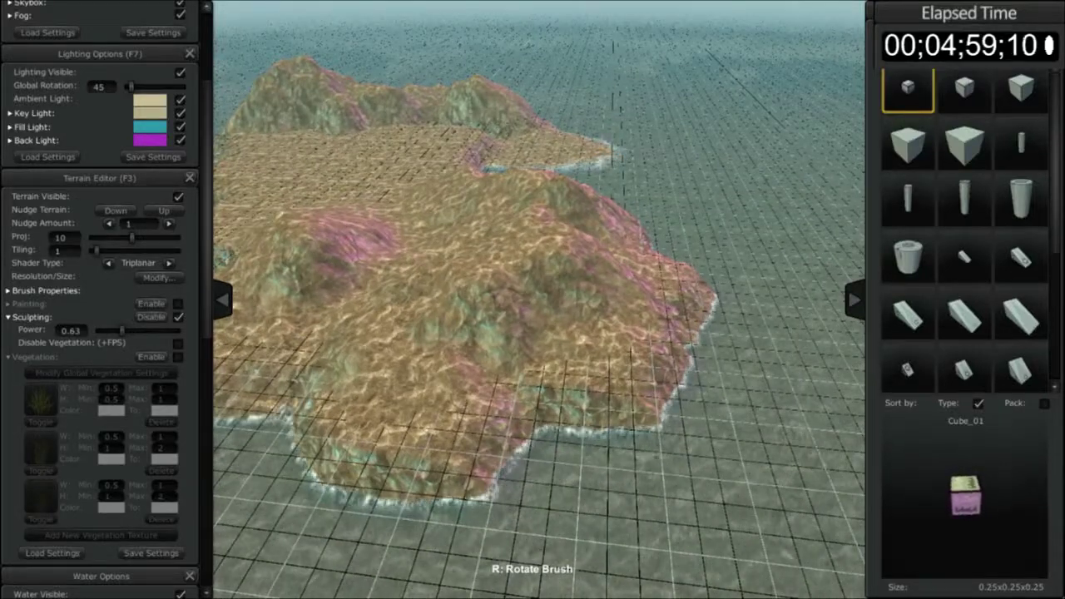
{"action": "left_click", "coordinate": [40, 291]}
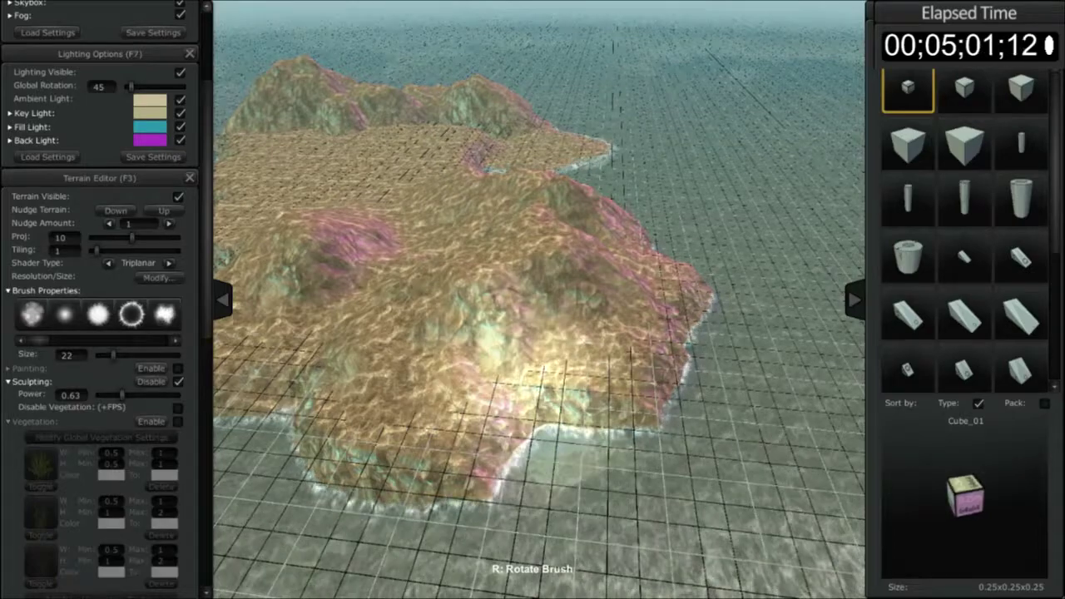
{"action": "middle_click_drag", "start_coordinate": [399, 358], "coordinate": [487, 333]}
{"action": "left_click_drag", "start_coordinate": [358, 332], "coordinate": [499, 326]}
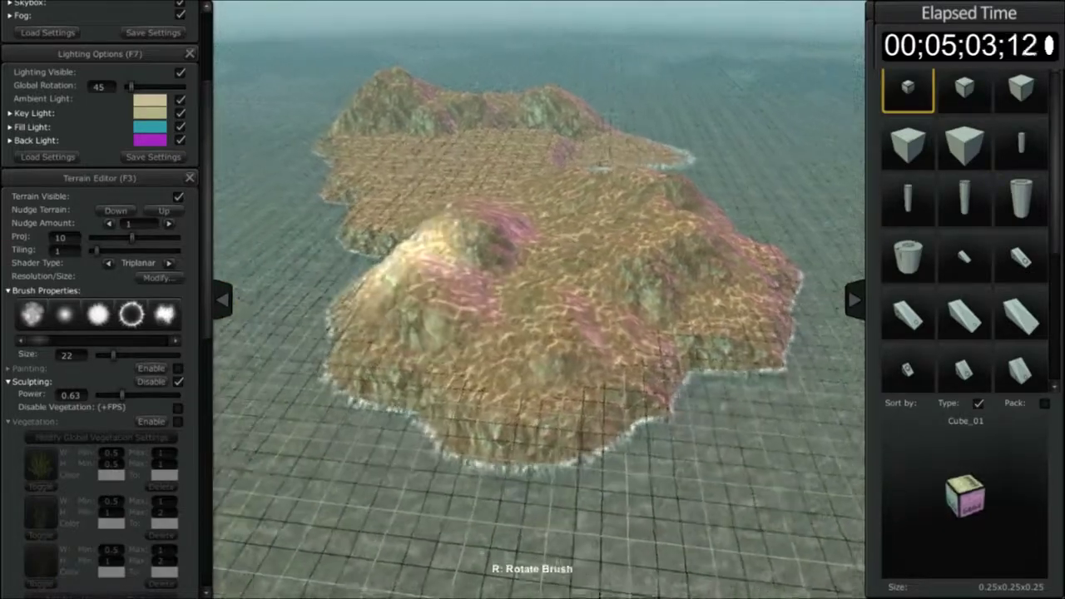
Step: Raise a tall, steep mountain on the flat inland area of the island
{"action": "key", "text": "w"}
{"action": "key", "text": "a"}
{"action": "right_click_drag", "start_coordinate": [500, 279], "coordinate": [616, 287]}
{"action": "left_click_drag", "start_coordinate": [466, 341], "coordinate": [399, 320]}
{"action": "right_click_drag", "start_coordinate": [441, 259], "coordinate": [488, 321]}
{"action": "left_click_drag", "start_coordinate": [487, 321], "coordinate": [463, 226]}
{"action": "mouse_move", "coordinate": [466, 229]}
{"action": "right_mouse_down"}
{"action": "mouse_move", "coordinate": [470, 237]}
{"action": "mouse_move", "coordinate": [533, 213]}
{"action": "mouse_move", "coordinate": [532, 258]}
{"action": "mouse_move", "coordinate": [562, 278]}
{"action": "mouse_move", "coordinate": [582, 279]}
{"action": "mouse_move", "coordinate": [595, 263]}
{"action": "right_mouse_up"}
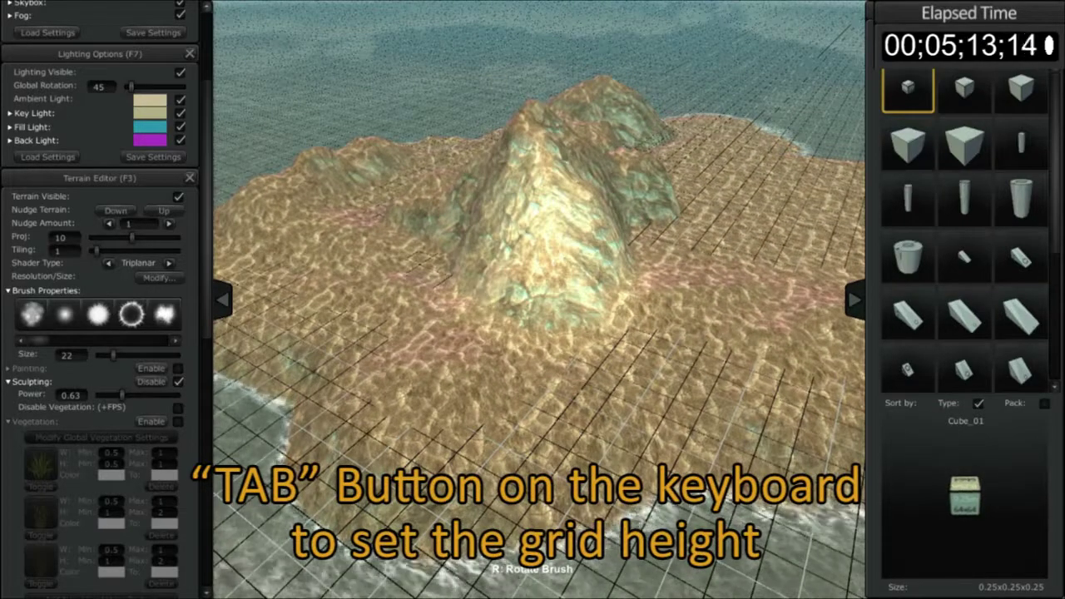
Step: Set the grid height partway up the mountain and collapse the terrain to it, forming a flat-topped plateau
{"action": "key", "text": "Tab"}
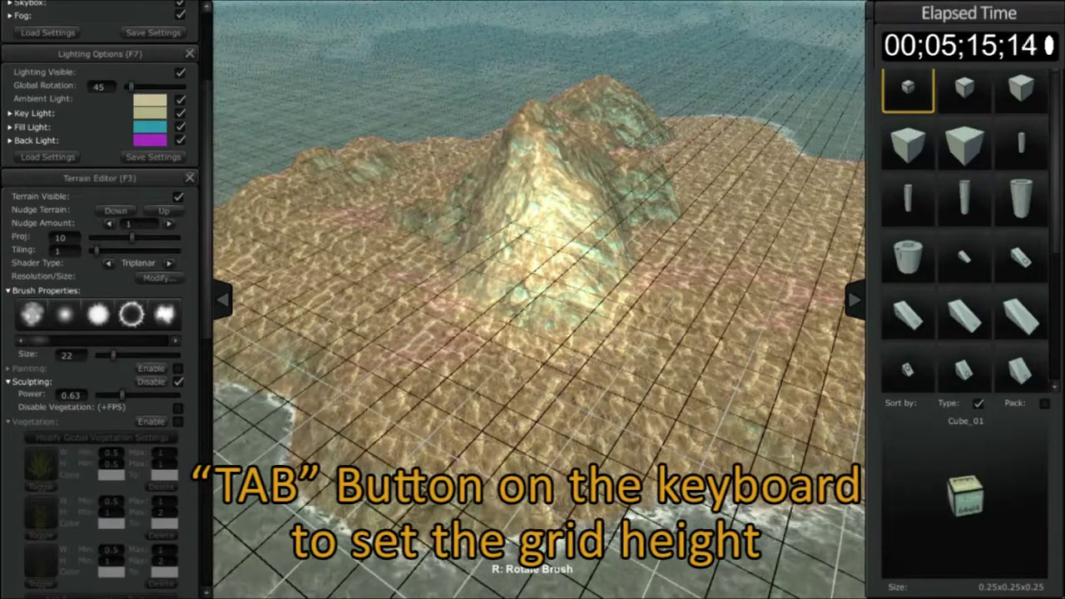
{"action": "mouse_move", "coordinate": [543, 216]}
{"action": "left_mouse_down"}
{"action": "mouse_move", "coordinate": [549, 170]}
{"action": "mouse_move", "coordinate": [543, 195]}
{"action": "left_mouse_up"}
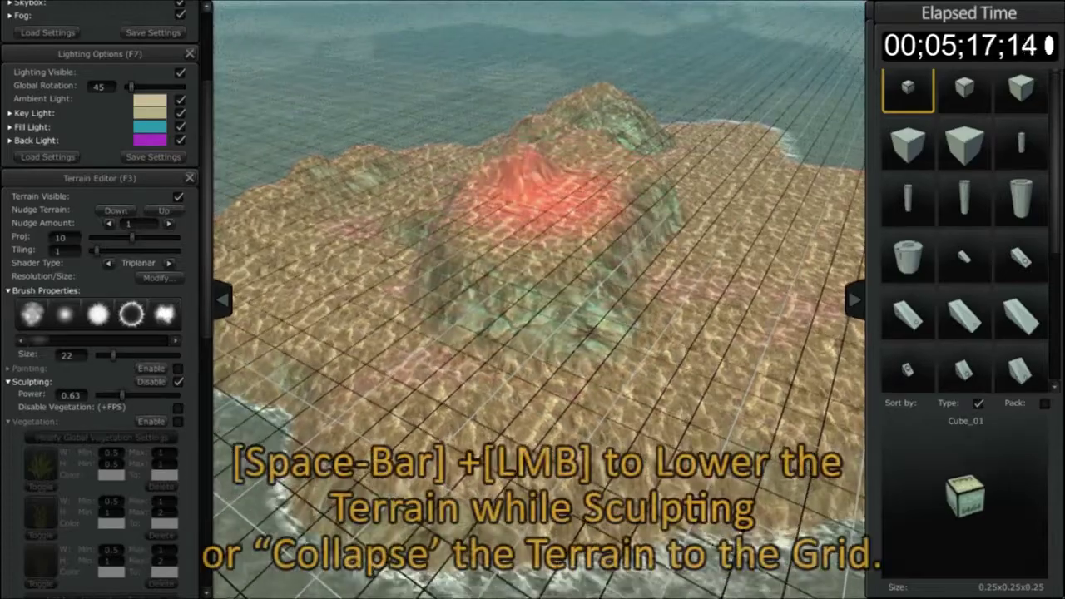
{"action": "mouse_move", "coordinate": [551, 144]}
{"action": "left_mouse_down"}
{"action": "mouse_move", "coordinate": [587, 166]}
{"action": "mouse_move", "coordinate": [526, 148]}
{"action": "mouse_move", "coordinate": [453, 230]}
{"action": "mouse_move", "coordinate": [639, 190]}
{"action": "mouse_move", "coordinate": [549, 240]}
{"action": "left_mouse_up"}
{"action": "mouse_move", "coordinate": [549, 239]}
{"action": "right_mouse_down"}
{"action": "mouse_move", "coordinate": [574, 196]}
{"action": "mouse_move", "coordinate": [549, 191]}
{"action": "mouse_move", "coordinate": [557, 237]}
{"action": "mouse_move", "coordinate": [516, 229]}
{"action": "right_mouse_up"}
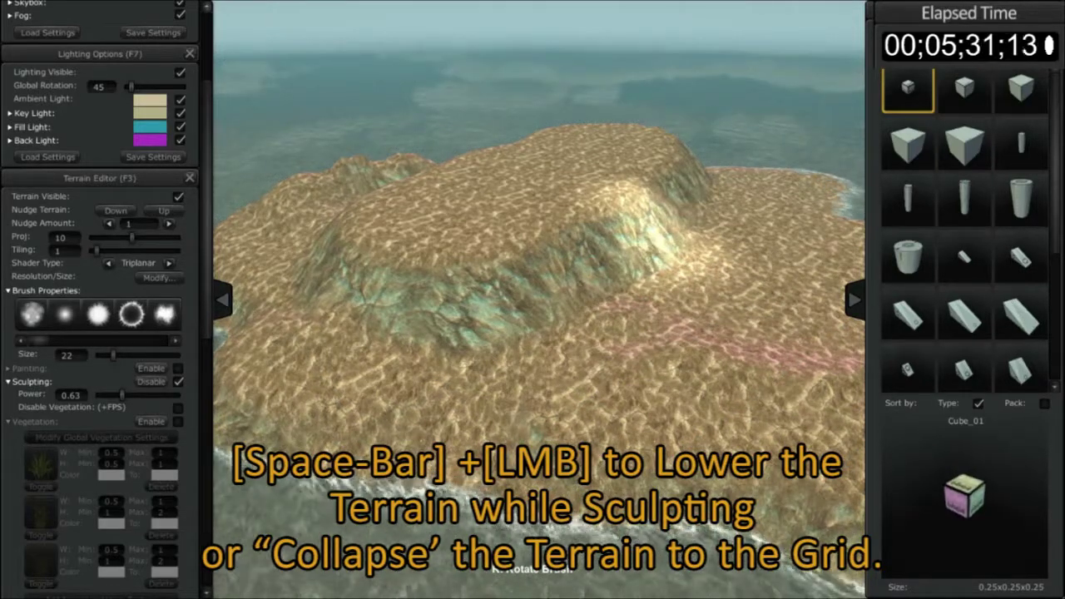
Step: Nudge the grid up and back down several levels over the plateau
{"action": "key", "text": "v"}
{"action": "key", "text": "v"}
{"action": "key", "text": "v"}
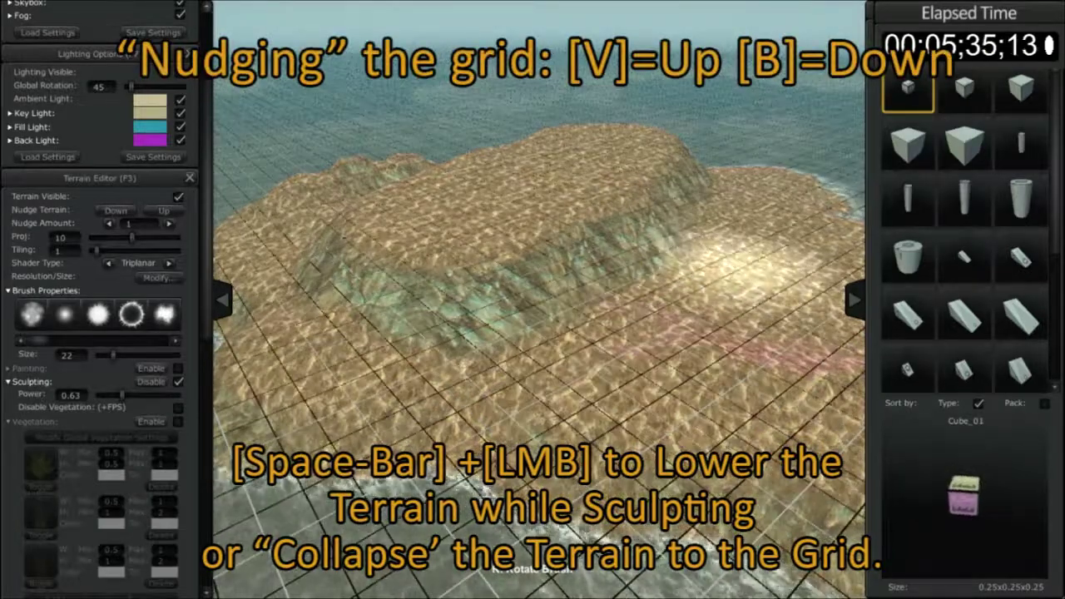
{"action": "key", "text": "v"}
{"action": "key", "text": "v"}
{"action": "key", "text": "b"}
{"action": "key", "text": "b"}
{"action": "key", "text": "b"}
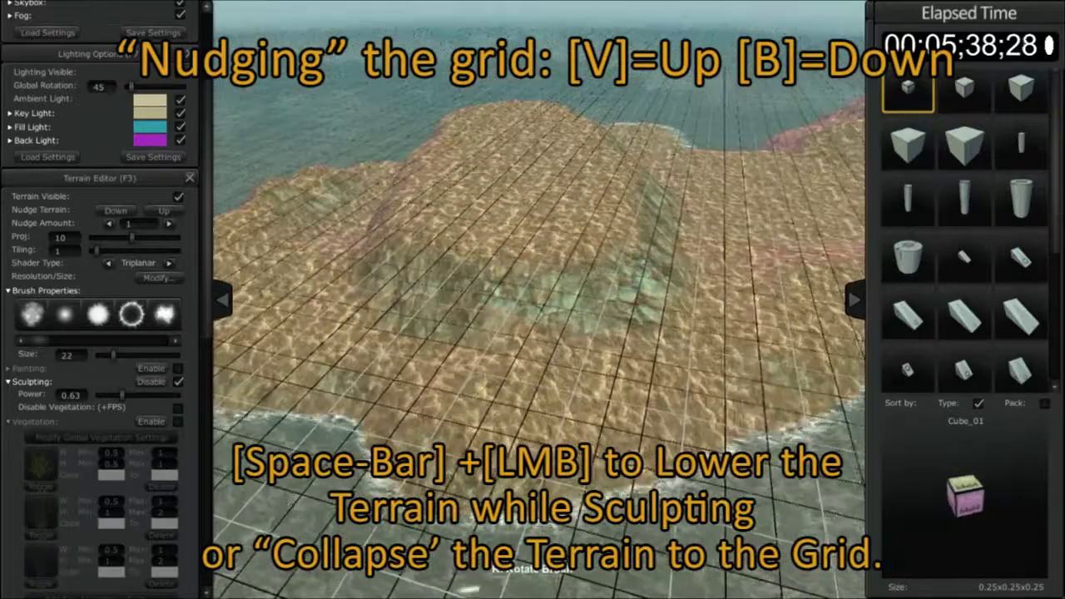
Step: Nudge the grid down further and collapse the terrain at the plateau's front edge to the grid
{"action": "right_click_drag", "start_coordinate": [466, 212], "coordinate": [508, 212]}
{"action": "key", "text": "b"}
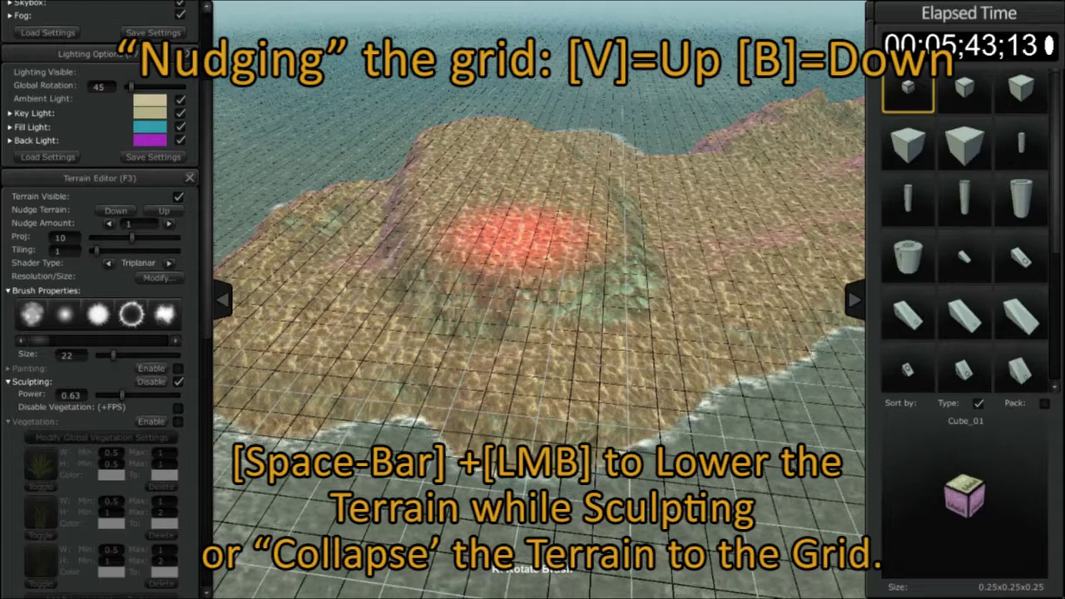
{"action": "key", "text": "b"}
{"action": "key", "text": "b"}
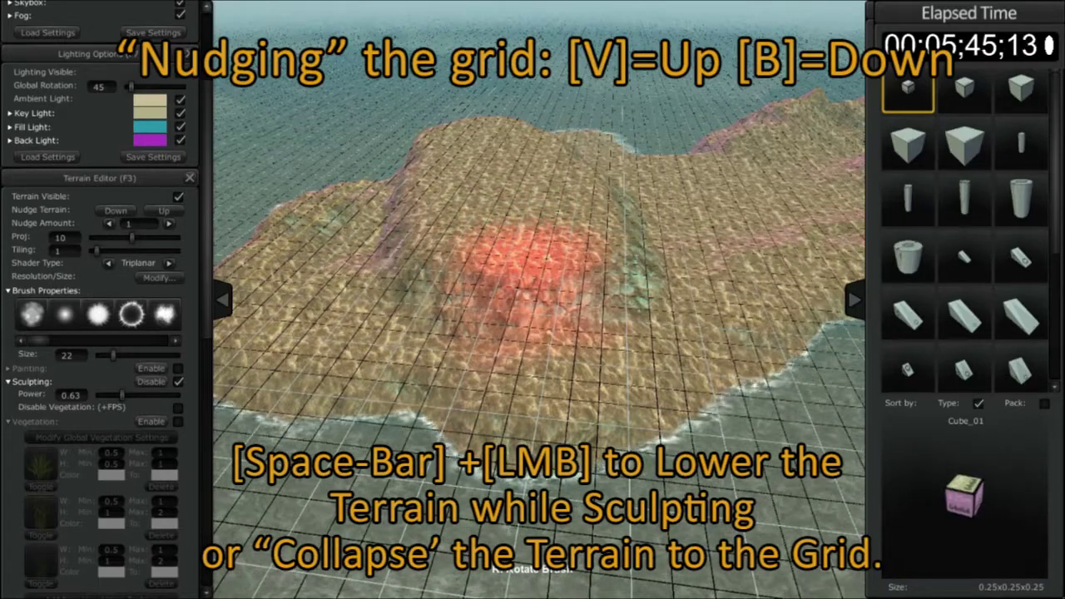
{"action": "key", "text": "b"}
{"action": "key", "text": "b"}
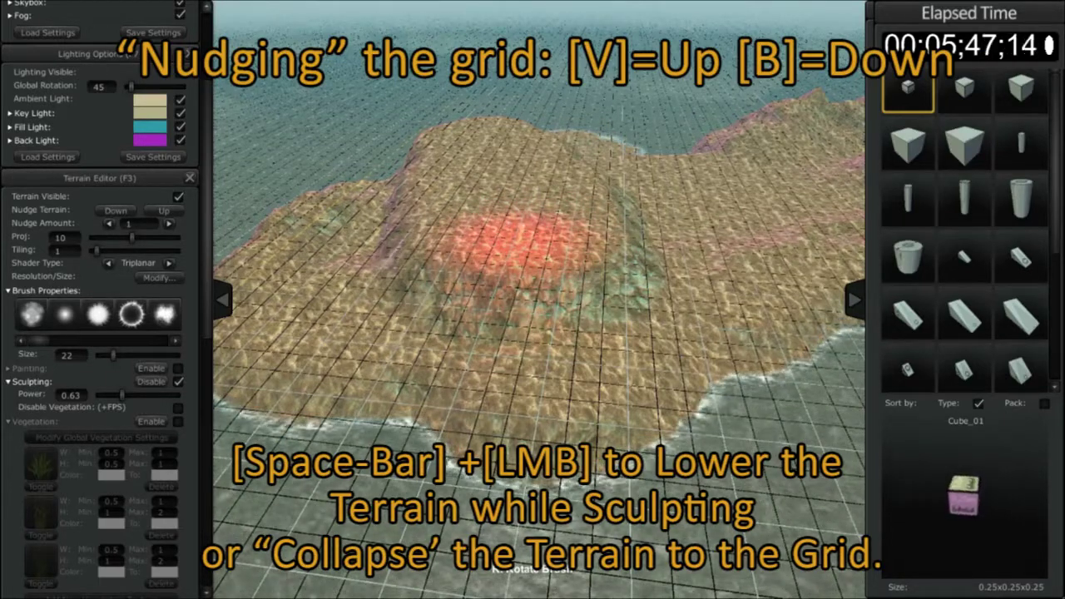
{"action": "key", "text": "b"}
Step: Level the terrain between the plateau and the shoreline to the grid, nudging the grid down to form a flat-topped coastal cliff
{"action": "key", "text": "a"}
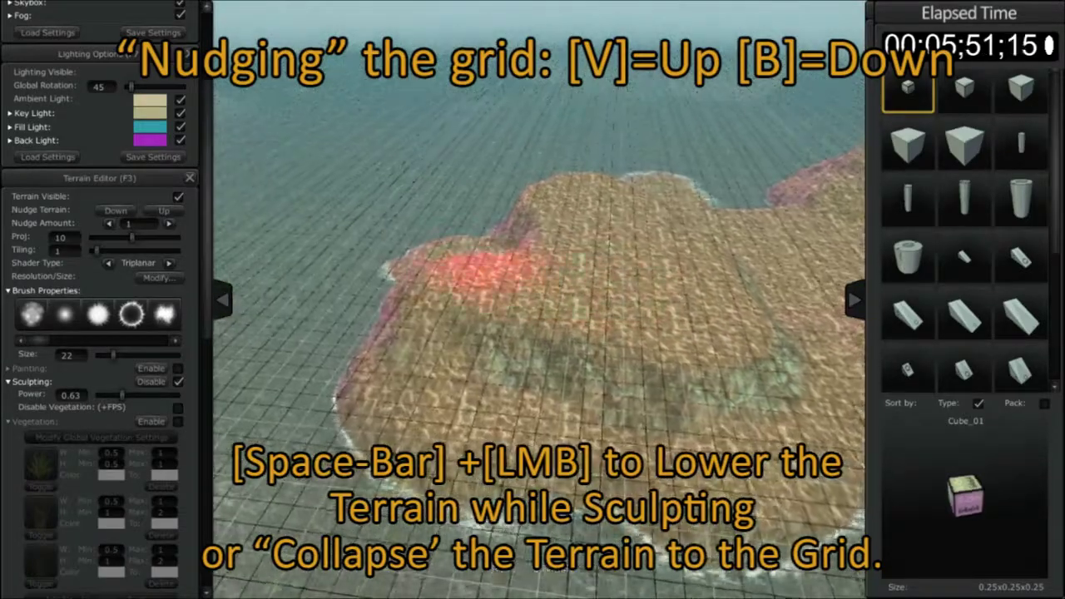
{"action": "key", "text": "a"}
{"action": "key", "text": "a"}
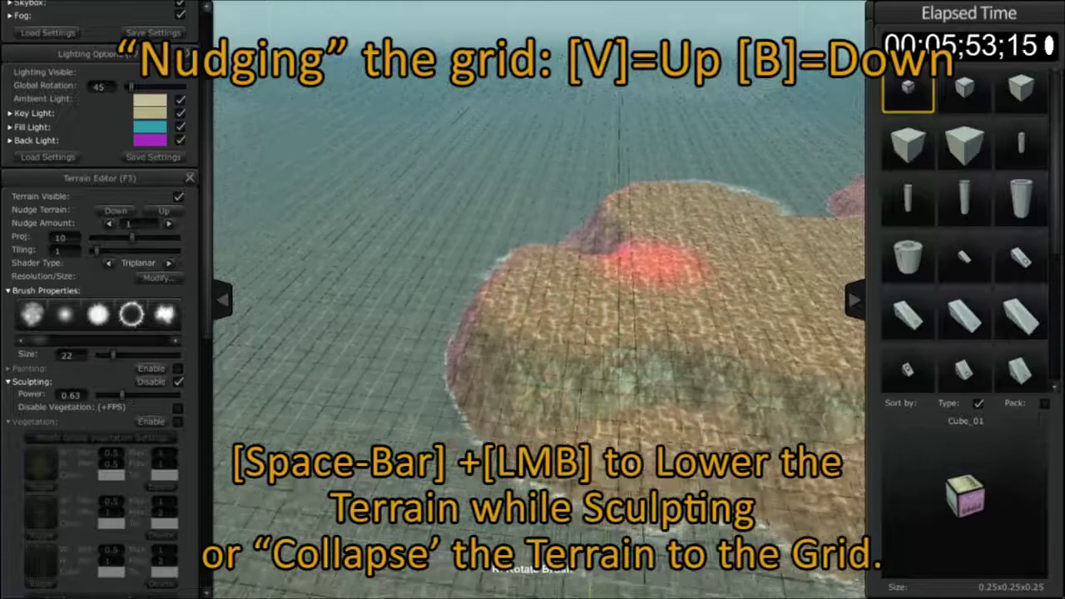
{"action": "left_click_drag", "start_coordinate": [581, 274], "coordinate": [497, 288]}
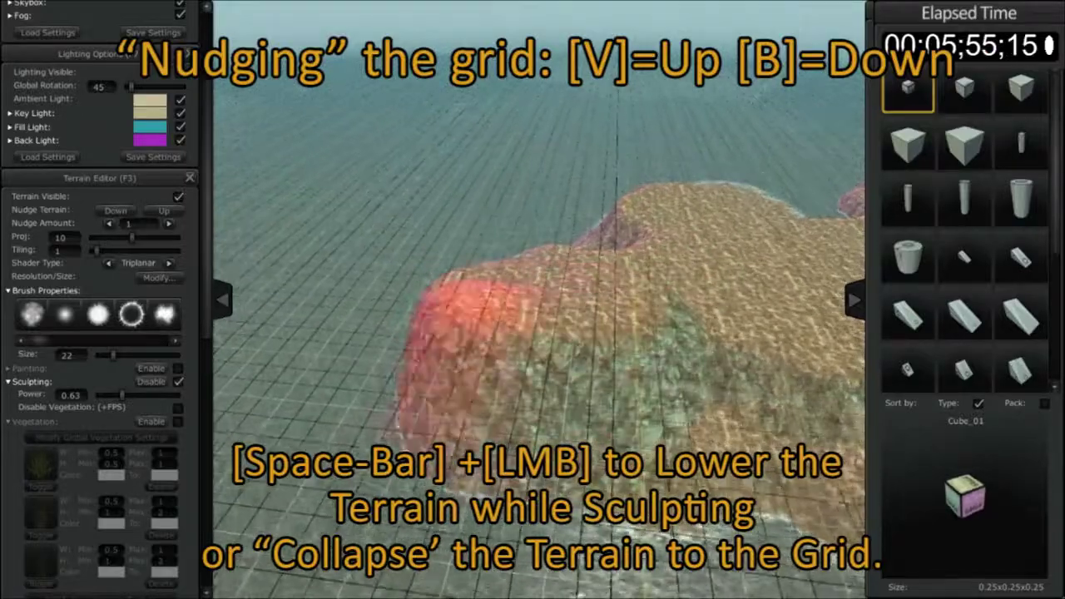
{"action": "right_click_drag", "start_coordinate": [470, 304], "coordinate": [582, 313]}
{"action": "key", "text": "b"}
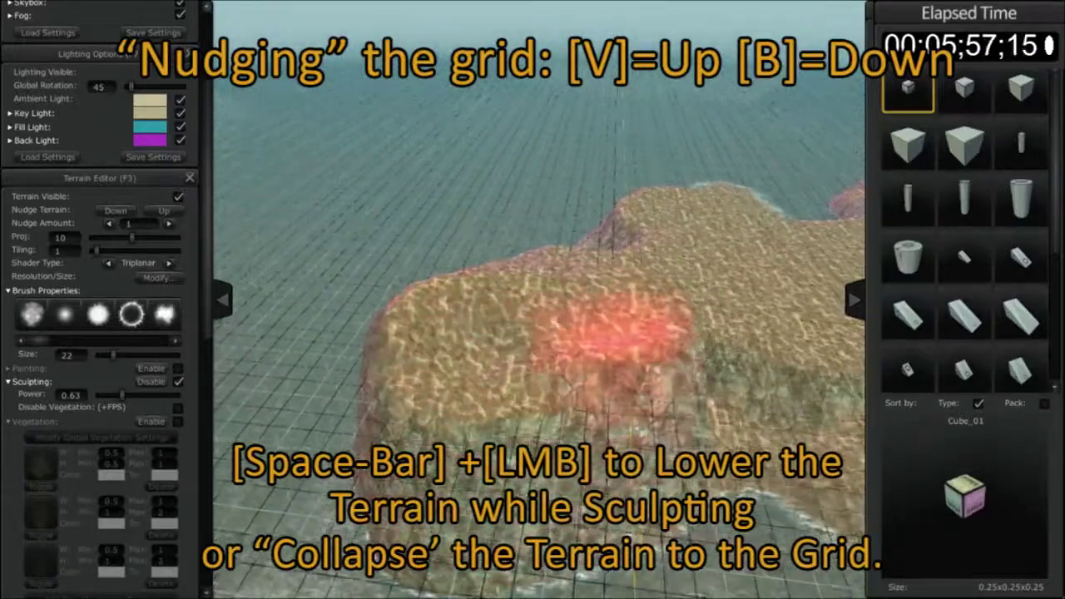
{"action": "left_click_drag", "start_coordinate": [617, 331], "coordinate": [561, 387]}
{"action": "left_click_drag", "start_coordinate": [697, 403], "coordinate": [639, 470]}
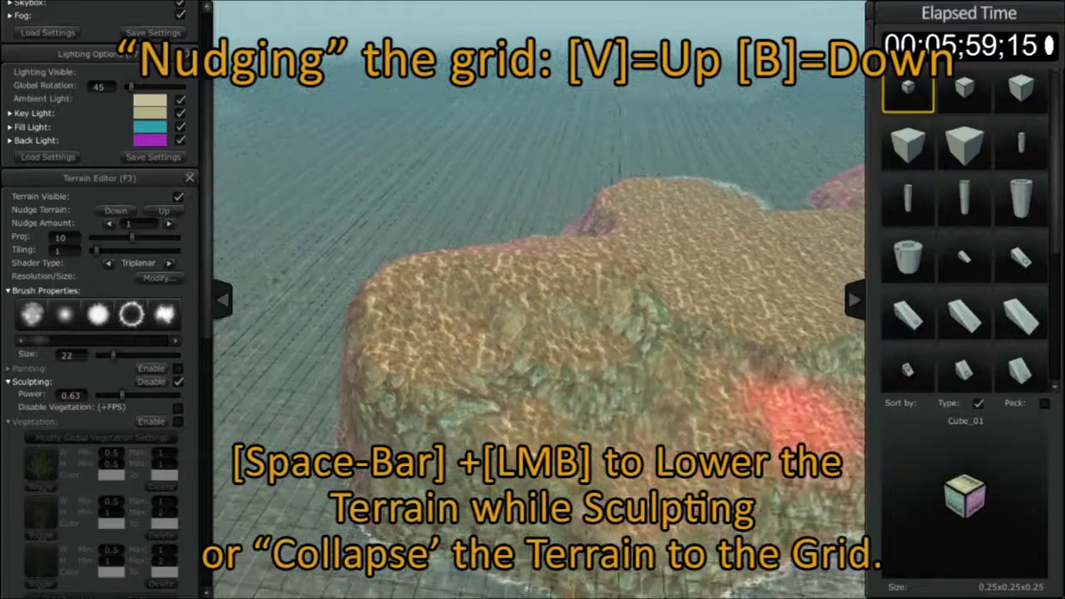
Step: Fill the water pool below the cliffs up to the grid and build a raised ledge along the adjacent shoreline
{"action": "mouse_move", "coordinate": [772, 451]}
{"action": "middle_mouse_down"}
{"action": "mouse_move", "coordinate": [559, 345]}
{"action": "mouse_move", "coordinate": [457, 307]}
{"action": "middle_mouse_up"}
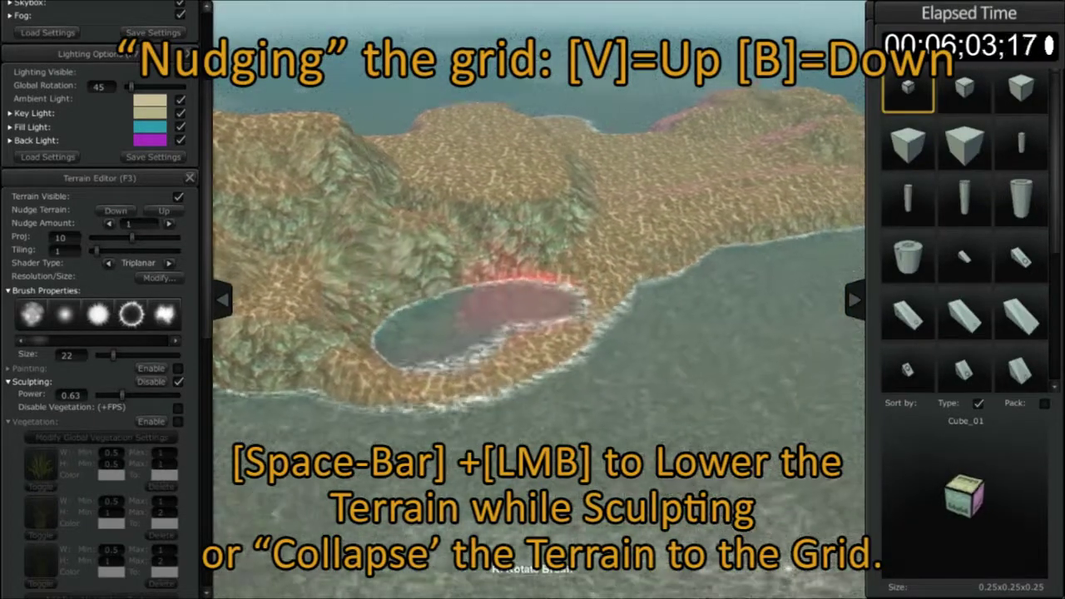
{"action": "key", "text": "d"}
{"action": "left_click_drag", "start_coordinate": [482, 343], "coordinate": [345, 317]}
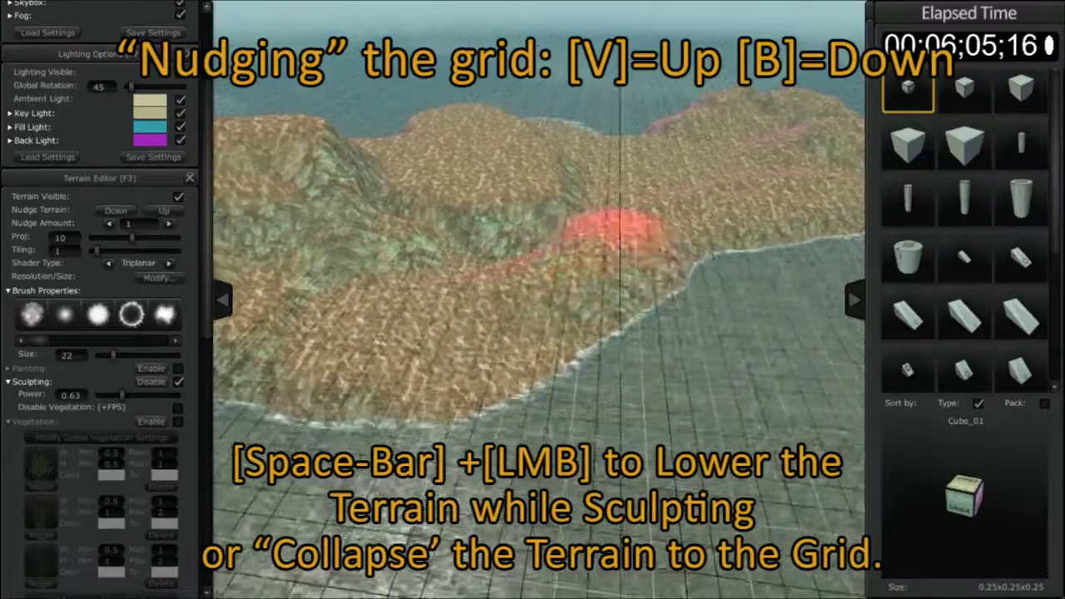
{"action": "right_click_drag", "start_coordinate": [616, 229], "coordinate": [641, 242]}
{"action": "left_click_drag", "start_coordinate": [805, 179], "coordinate": [637, 197]}
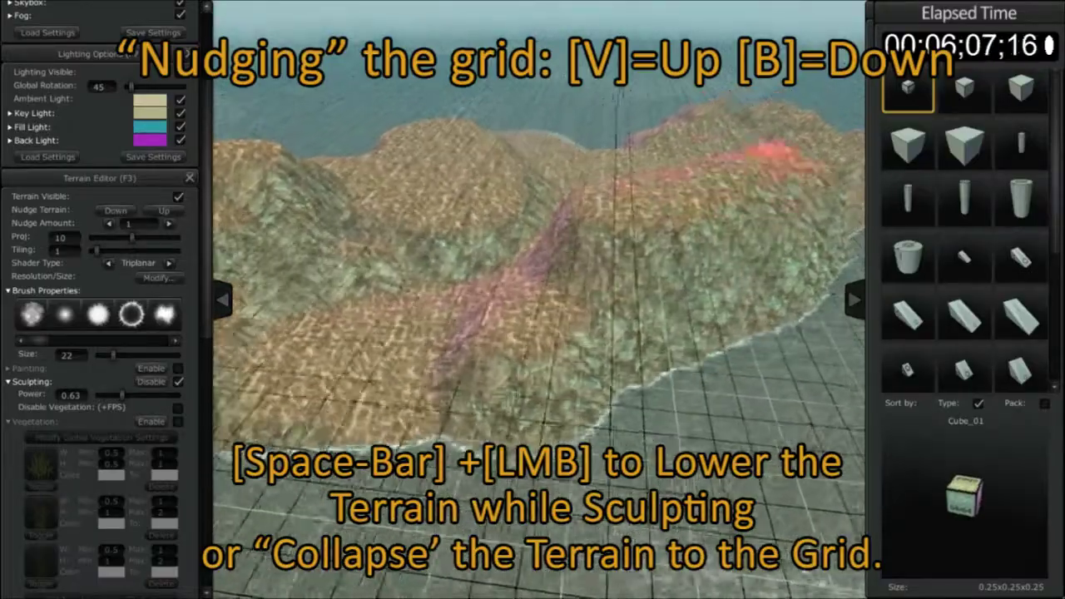
Step: Collapse the front end of the island's ridge to the grid, shaping flat stepped terraces down to the water
{"action": "mouse_move", "coordinate": [774, 158]}
{"action": "left_mouse_down"}
{"action": "mouse_move", "coordinate": [828, 179]}
{"action": "mouse_move", "coordinate": [639, 247]}
{"action": "mouse_move", "coordinate": [808, 233]}
{"action": "mouse_move", "coordinate": [736, 316]}
{"action": "left_mouse_up"}
{"action": "right_click_drag", "start_coordinate": [575, 357], "coordinate": [624, 400]}
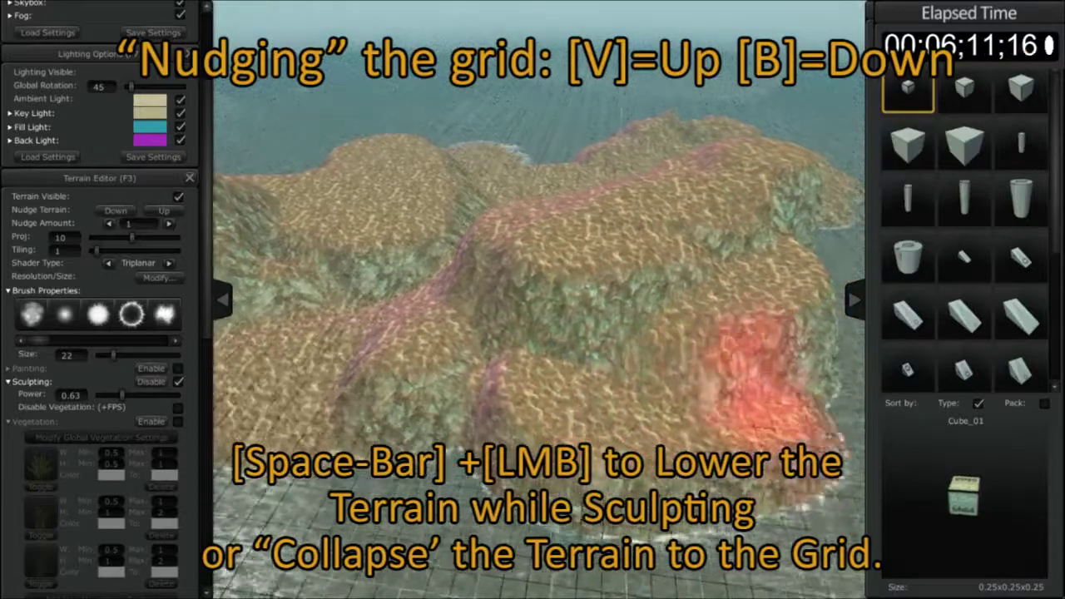
Step: Nudge the grid's height and level the shoreline below the cliffs to it, building a low flat beach over the water
{"action": "right_click_drag", "start_coordinate": [433, 366], "coordinate": [395, 278]}
{"action": "key", "text": "v"}
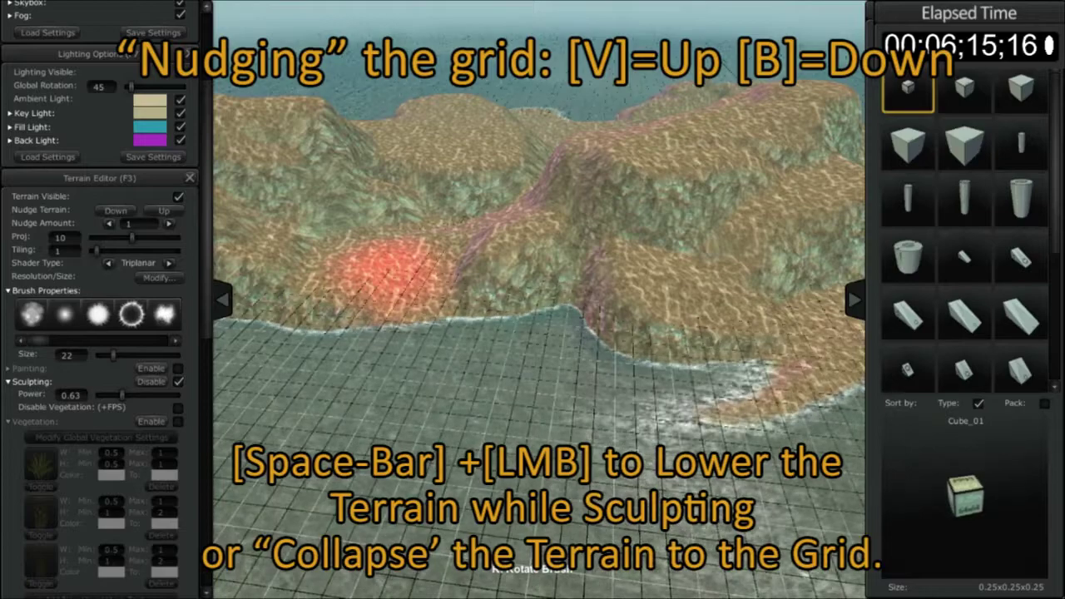
{"action": "left_click_drag", "start_coordinate": [466, 316], "coordinate": [699, 350]}
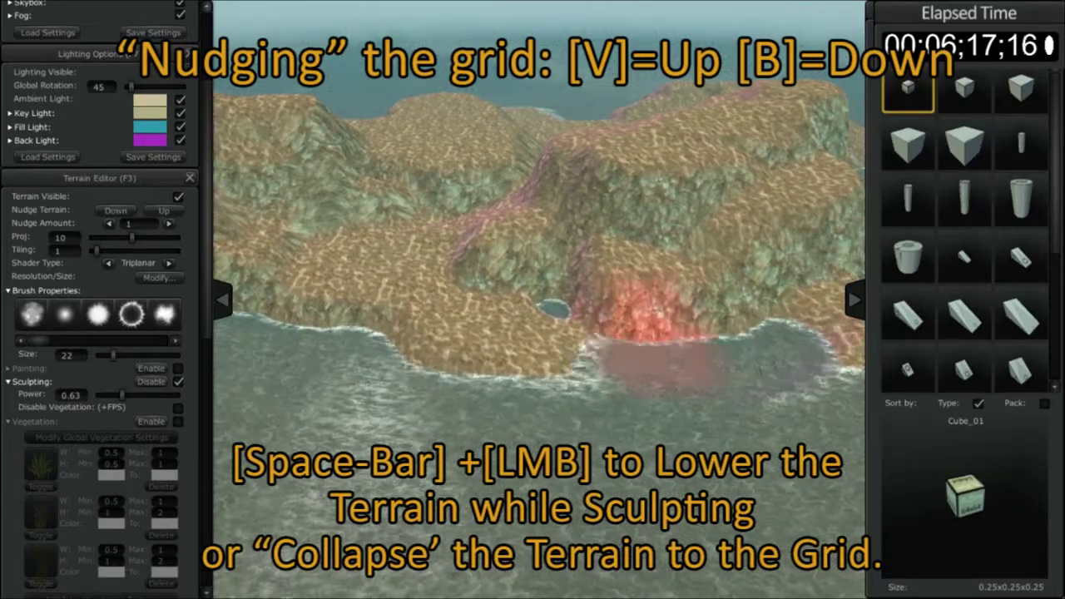
{"action": "left_click_drag", "start_coordinate": [640, 316], "coordinate": [474, 308]}
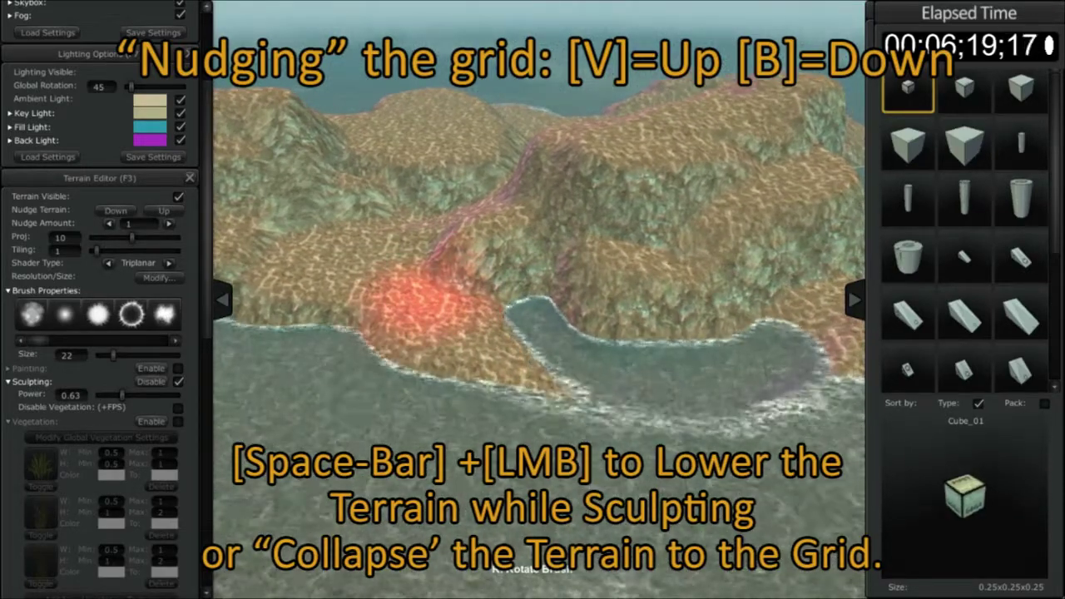
{"action": "key", "text": "v"}
{"action": "mouse_move", "coordinate": [547, 363]}
{"action": "left_mouse_down"}
{"action": "mouse_move", "coordinate": [817, 295]}
{"action": "mouse_move", "coordinate": [517, 316]}
{"action": "left_mouse_up"}
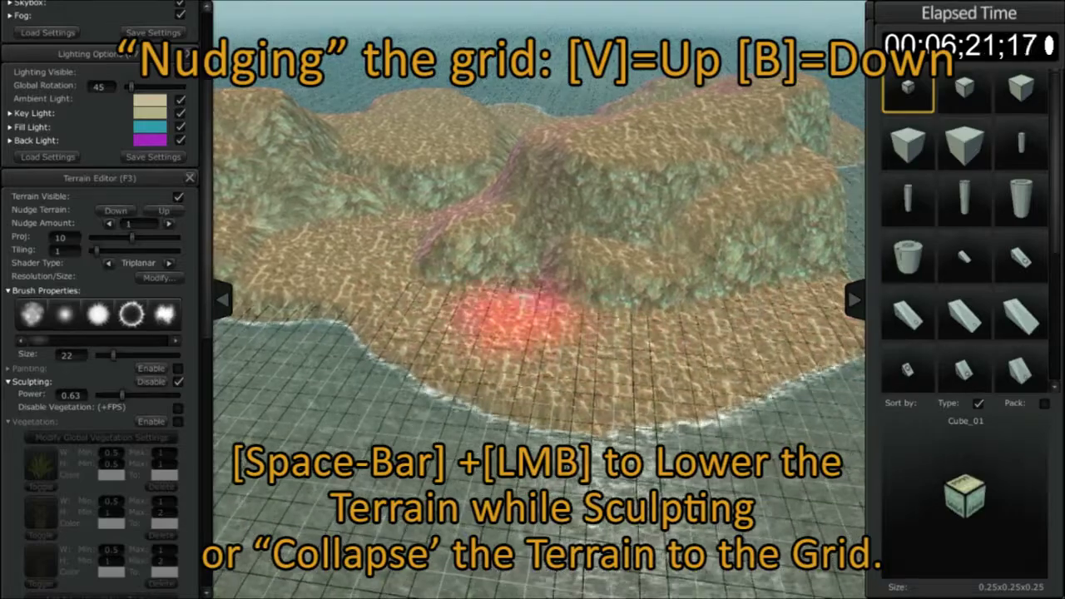
Step: Extend the flat beach around the base of the terraced cliffs and nudge the grid by one increment
{"action": "mouse_move", "coordinate": [611, 324]}
{"action": "right_mouse_down"}
{"action": "mouse_move", "coordinate": [603, 291]}
{"action": "mouse_move", "coordinate": [595, 349]}
{"action": "mouse_move", "coordinate": [599, 266]}
{"action": "mouse_move", "coordinate": [587, 354]}
{"action": "mouse_move", "coordinate": [591, 333]}
{"action": "mouse_move", "coordinate": [541, 358]}
{"action": "right_mouse_up"}
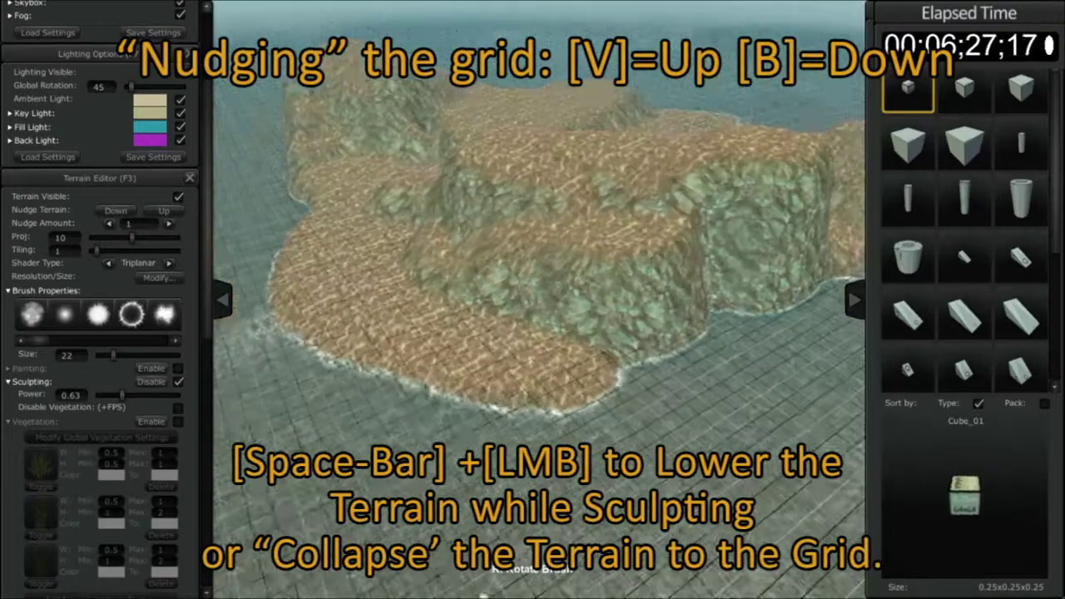
{"action": "left_click_drag", "start_coordinate": [551, 366], "coordinate": [758, 318]}
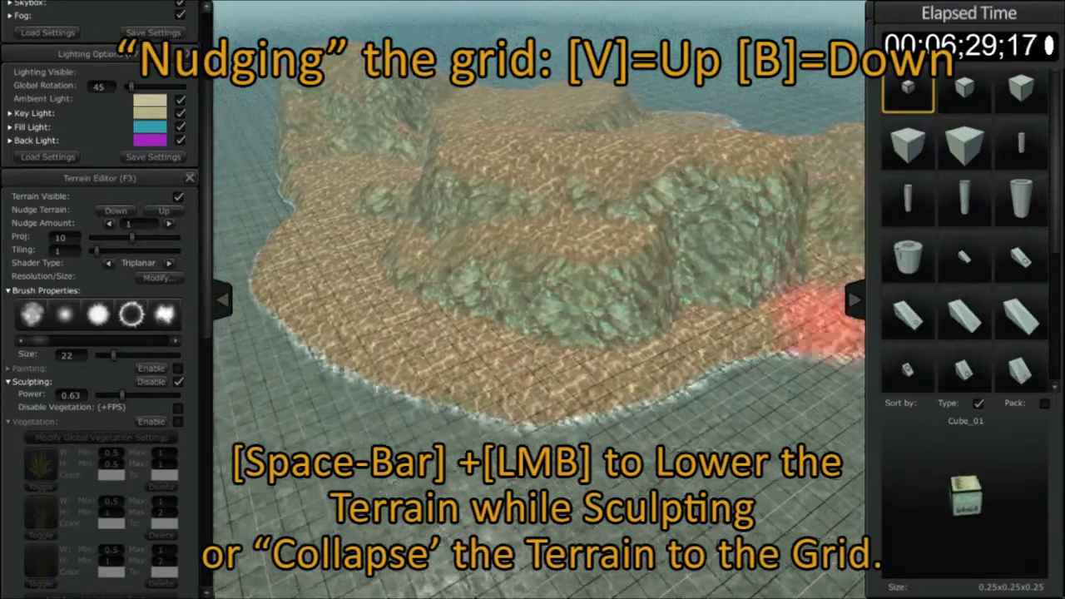
{"action": "key", "text": "b"}
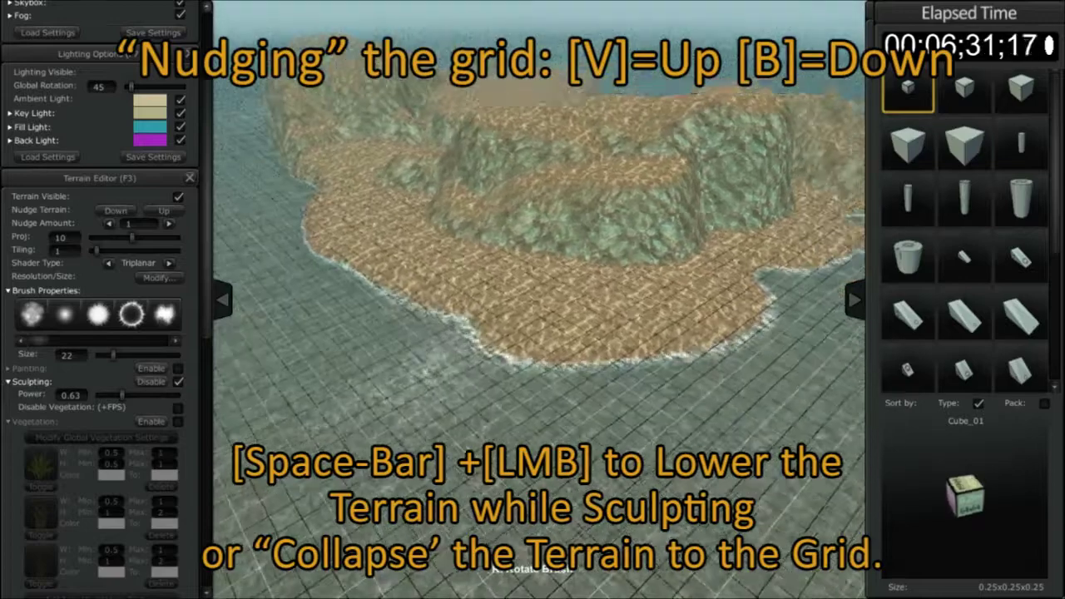
{"action": "right_click_drag", "start_coordinate": [541, 333], "coordinate": [566, 316]}
{"action": "key", "text": "Left"}
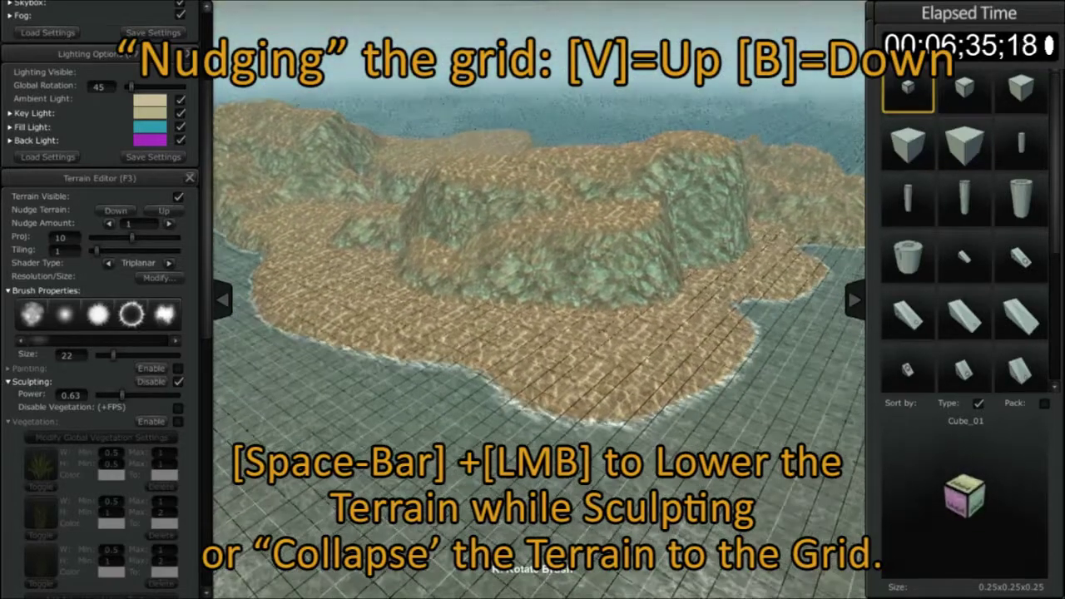
Step: Open the Grid Editor and place its window over the upper part of the view
{"action": "left_click", "coordinate": [116, 210]}
{"action": "left_click", "coordinate": [116, 210]}
{"action": "key", "text": "space"}
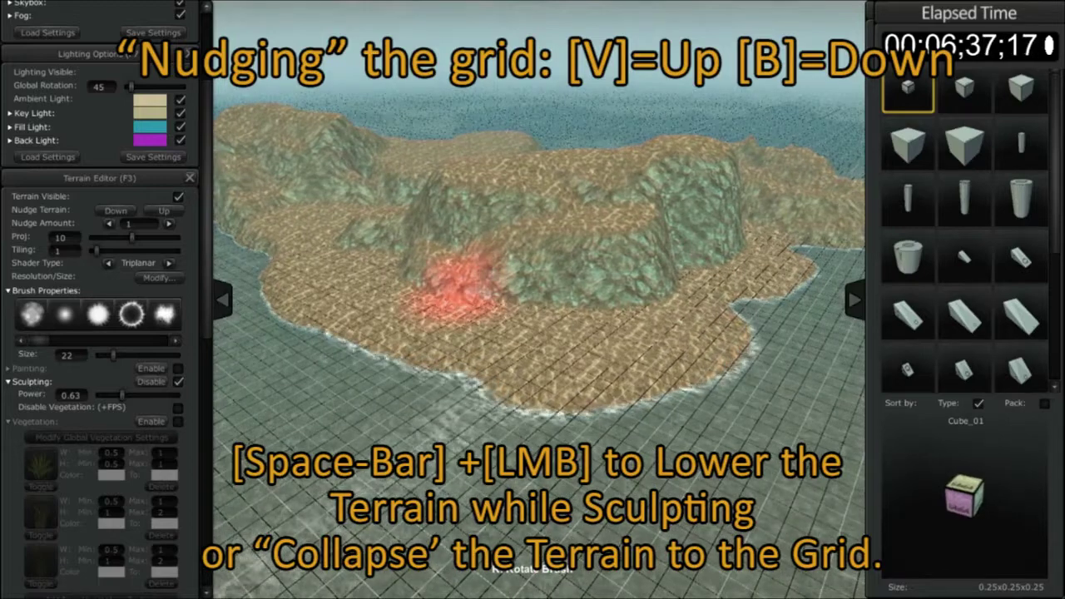
{"action": "key", "text": "Tab"}
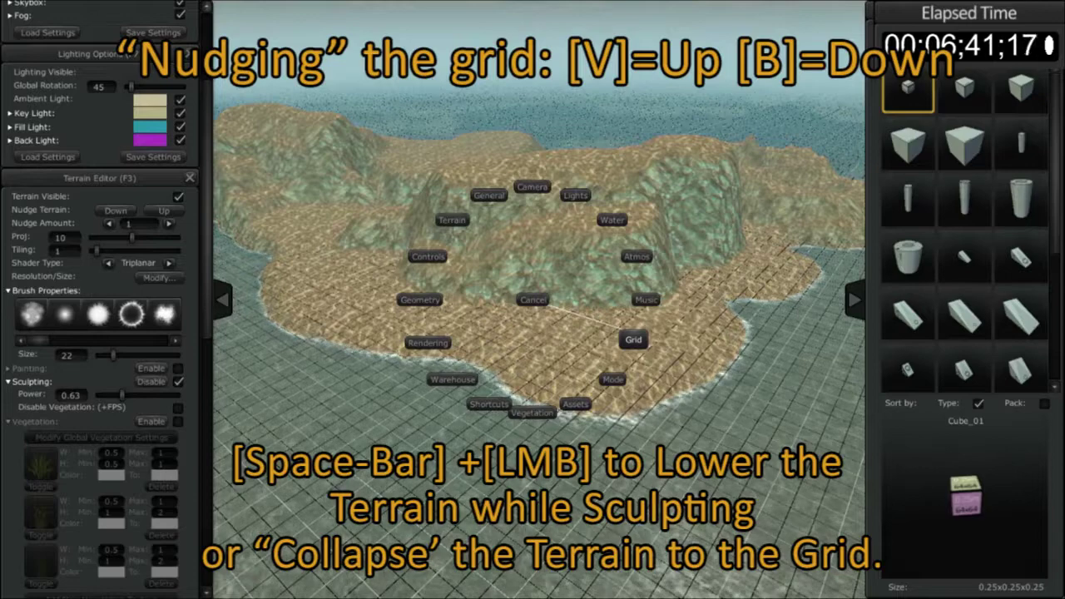
{"action": "left_click", "coordinate": [635, 339]}
{"action": "left_click_drag", "start_coordinate": [637, 336], "coordinate": [483, 104]}
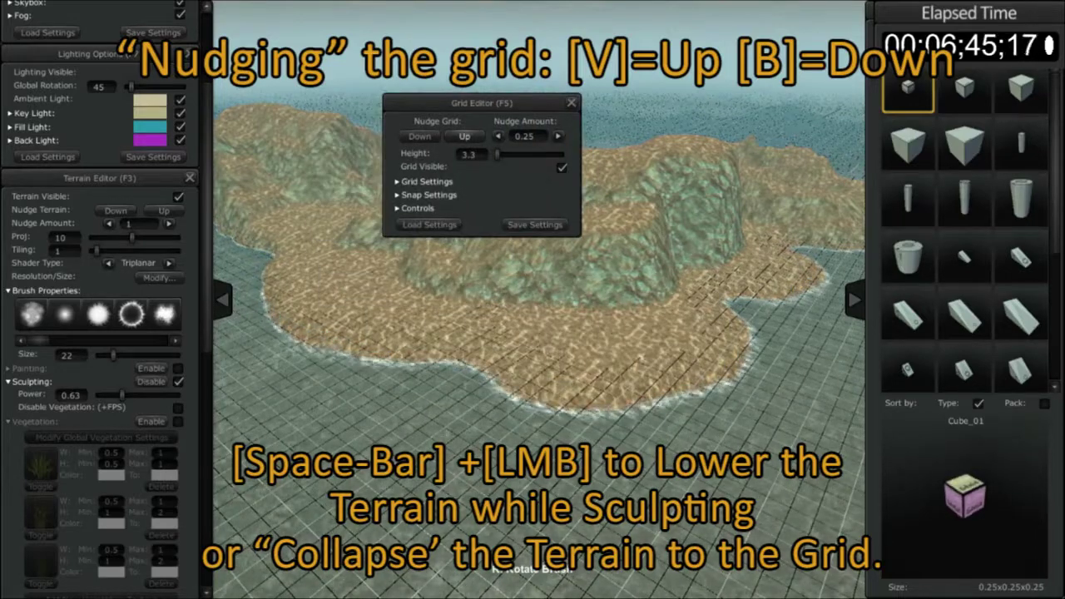
Step: Nudge the grid repeatedly up and down in 0.25 increments, ending at a height of 4.05
{"action": "left_click", "coordinate": [465, 136]}
{"action": "left_click", "coordinate": [421, 137]}
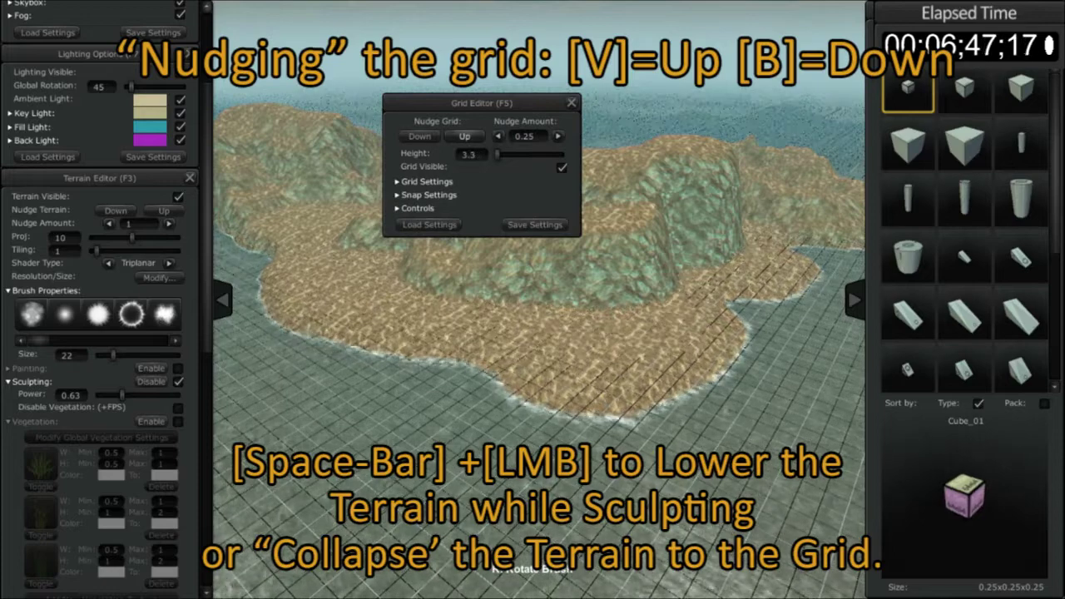
{"action": "left_click", "coordinate": [465, 136]}
{"action": "left_click", "coordinate": [420, 136]}
{"action": "left_click", "coordinate": [464, 136]}
{"action": "left_click", "coordinate": [464, 136]}
{"action": "left_click", "coordinate": [464, 136]}
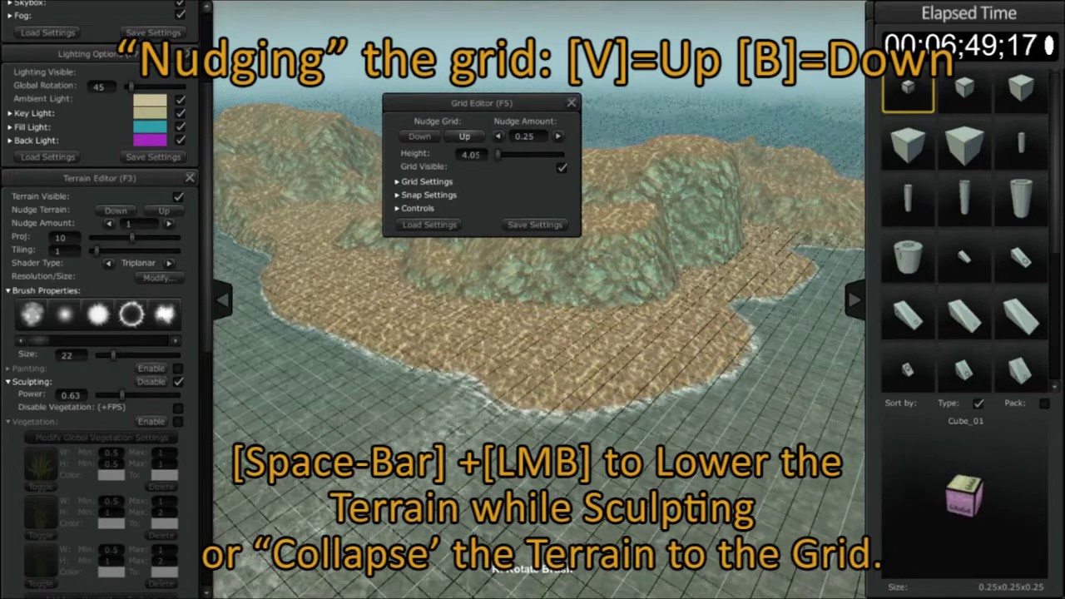
{"action": "left_click", "coordinate": [464, 137]}
{"action": "left_click", "coordinate": [464, 137]}
{"action": "left_click", "coordinate": [420, 136]}
{"action": "left_click", "coordinate": [420, 136]}
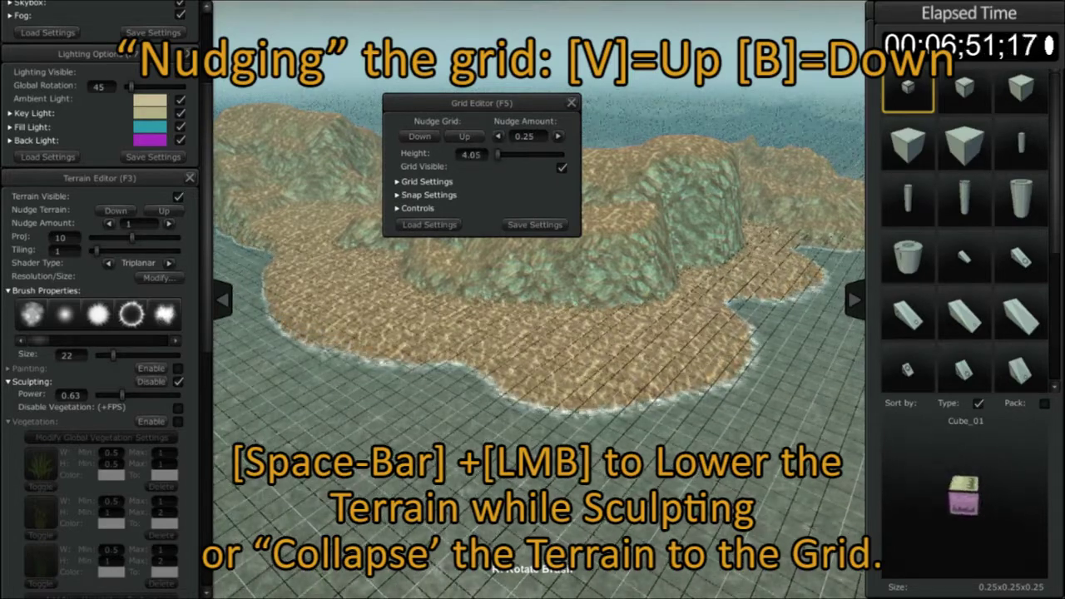
Step: Set the grid's nudge amount to 1 and nudge the grid up to a height of 6.05
{"action": "left_click", "coordinate": [558, 136]}
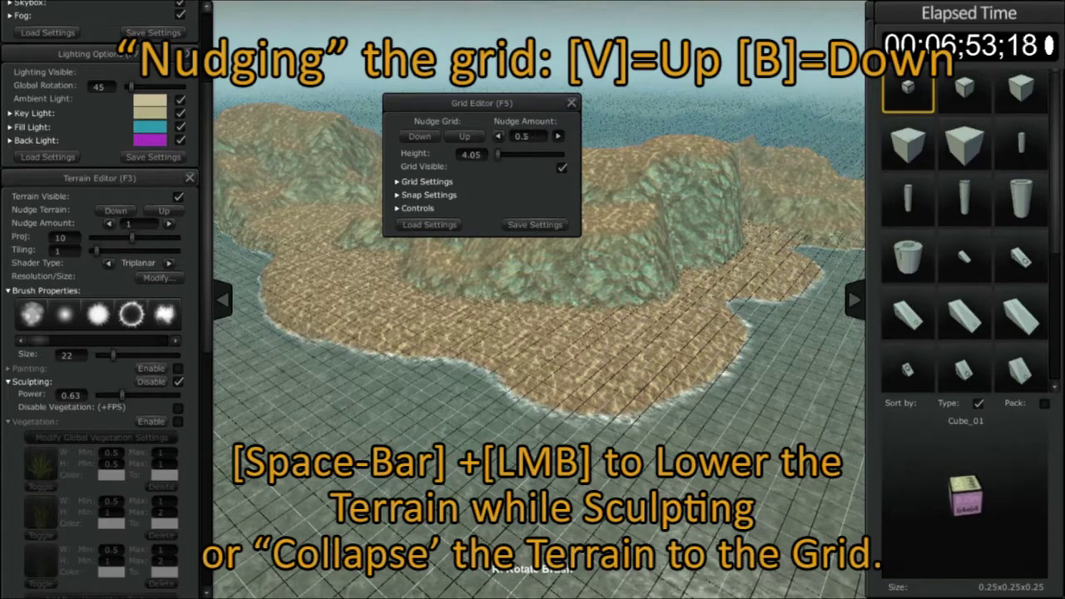
{"action": "key", "text": "equal"}
{"action": "key", "text": "equal"}
{"action": "key", "text": "equal"}
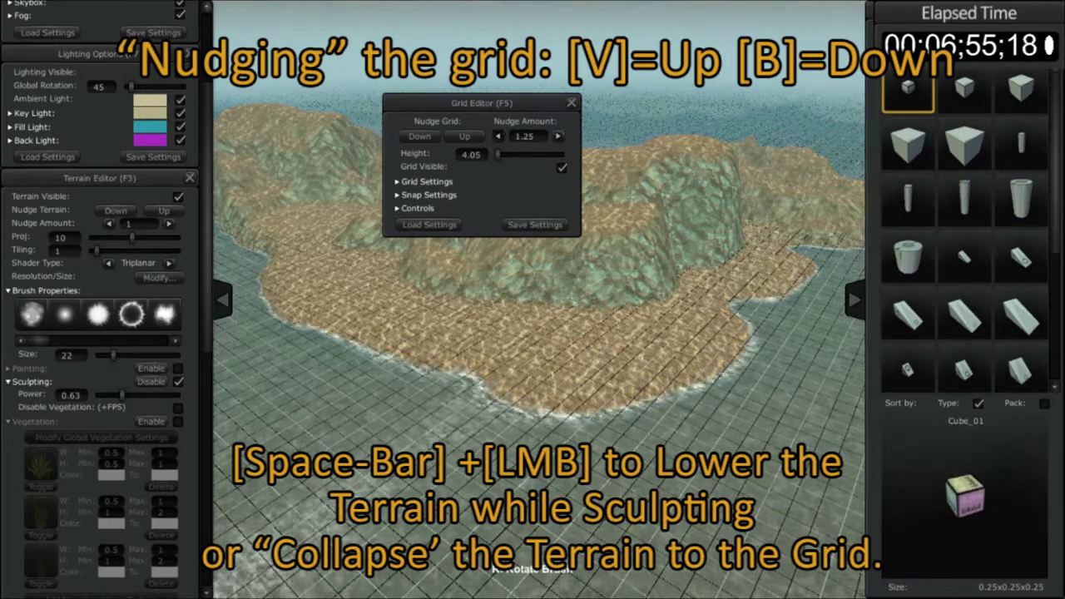
{"action": "left_click", "coordinate": [498, 136]}
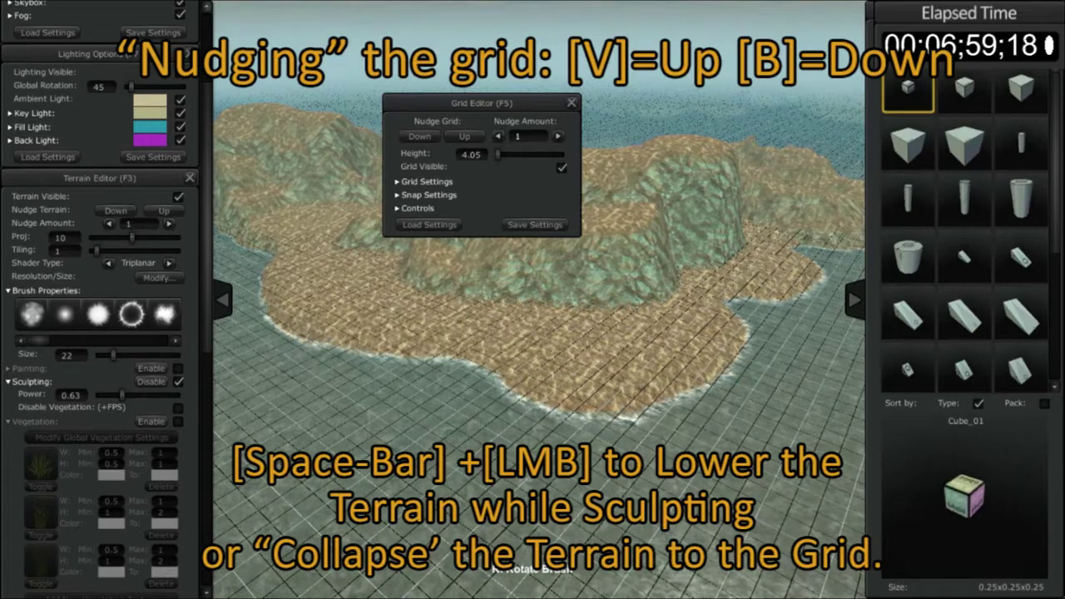
{"action": "key", "text": "v"}
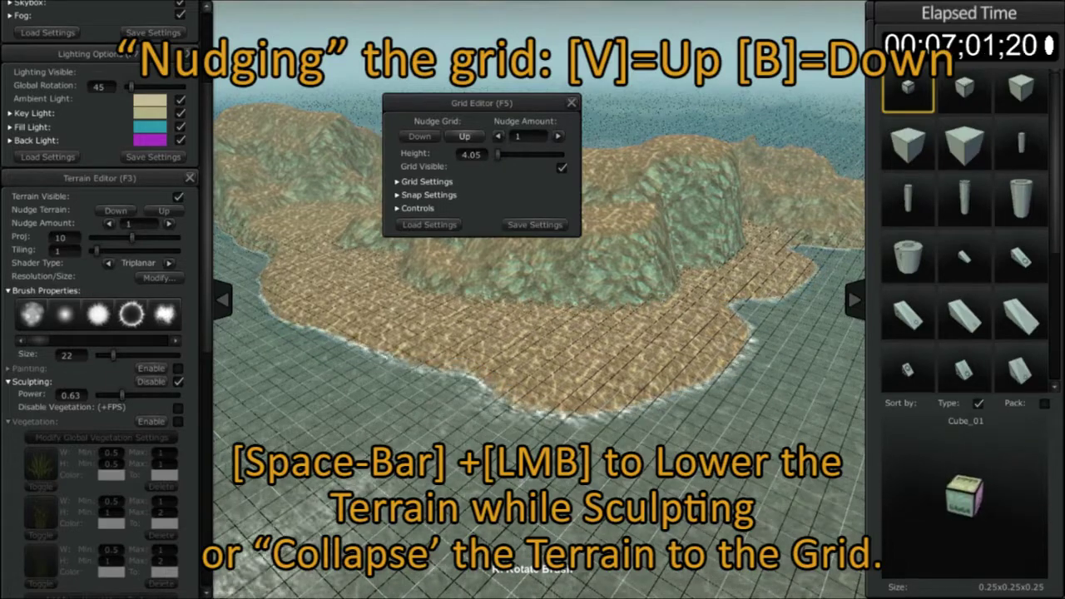
{"action": "key", "text": "v"}
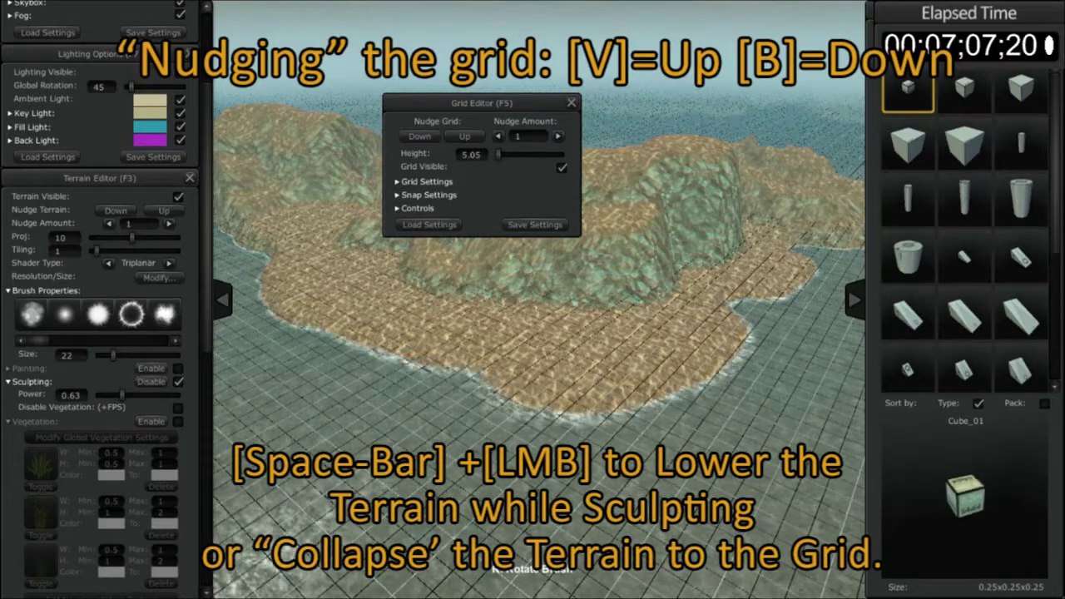
{"action": "key", "text": "v"}
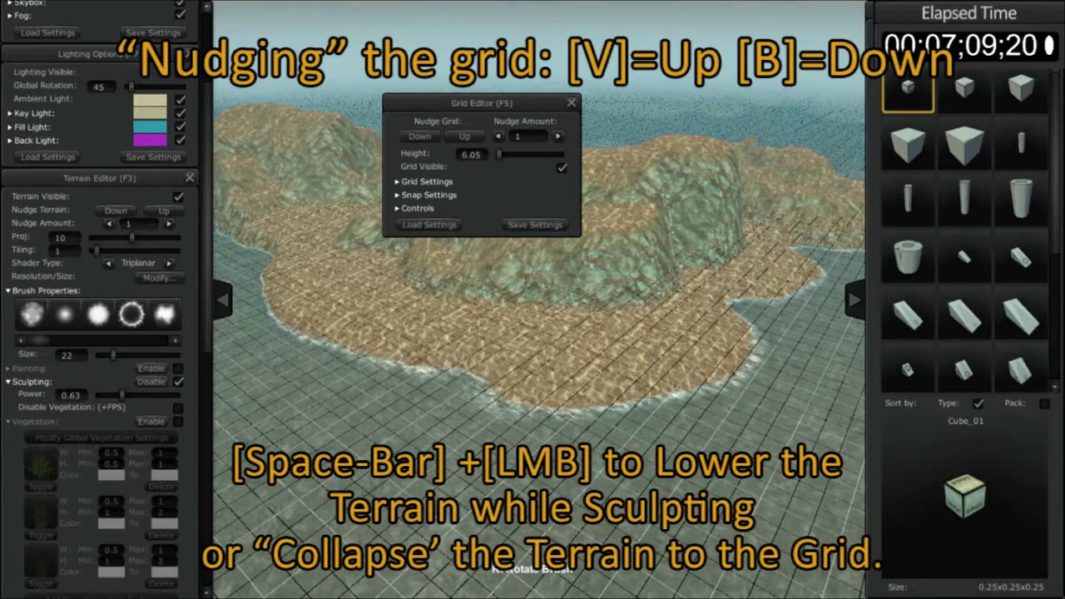
Step: Raise the grid's height to 12.51 and build a flat-topped headland up to it beside the beach
{"action": "left_click", "coordinate": [506, 155]}
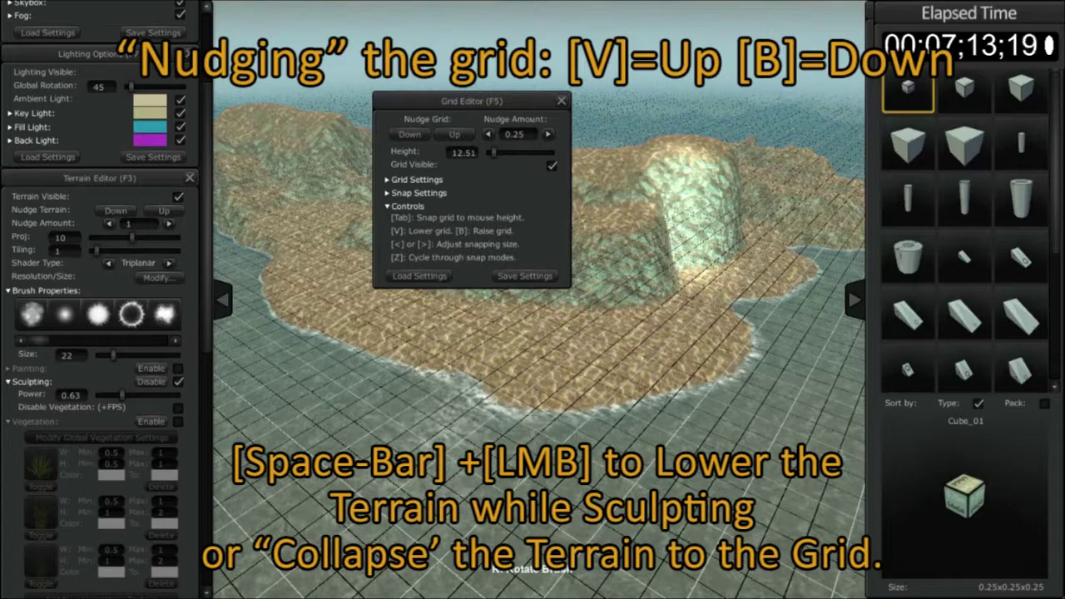
{"action": "key", "text": "space"}
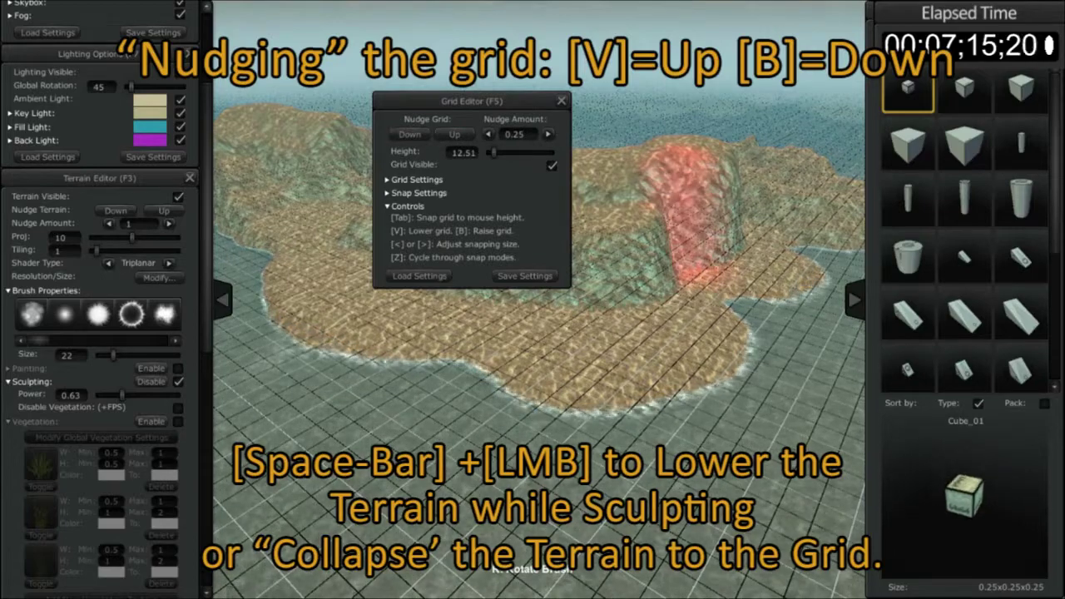
{"action": "mouse_move", "coordinate": [692, 208]}
{"action": "right_mouse_down"}
{"action": "mouse_move", "coordinate": [695, 200]}
{"action": "mouse_move", "coordinate": [666, 218]}
{"action": "right_mouse_up"}
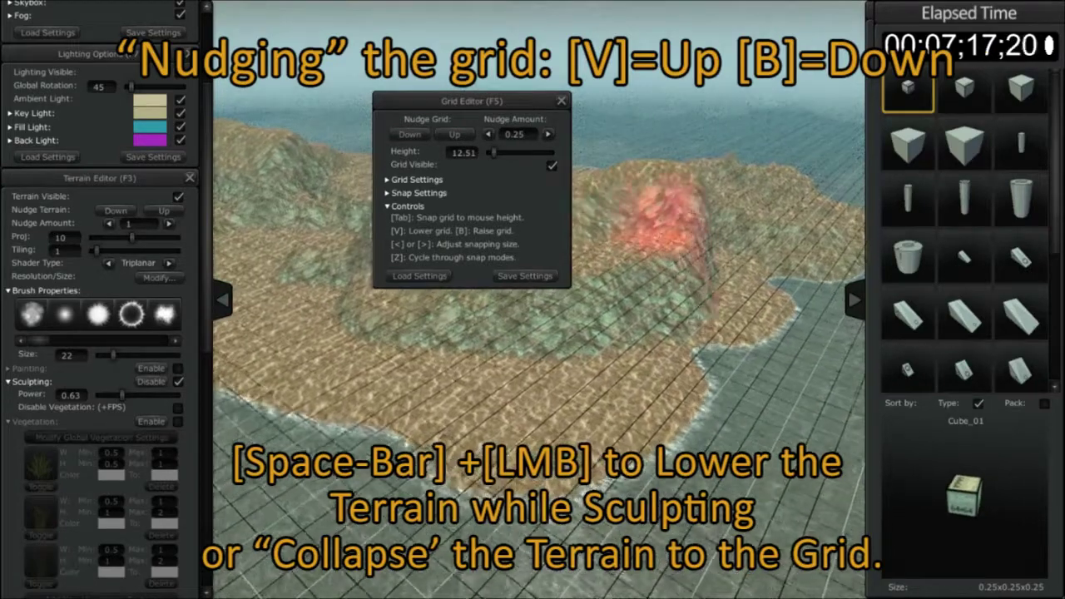
{"action": "mouse_move", "coordinate": [666, 218]}
{"action": "left_mouse_down"}
{"action": "mouse_move", "coordinate": [611, 339]}
{"action": "mouse_move", "coordinate": [672, 264]}
{"action": "mouse_move", "coordinate": [653, 374]}
{"action": "mouse_move", "coordinate": [511, 380]}
{"action": "mouse_move", "coordinate": [654, 405]}
{"action": "mouse_move", "coordinate": [677, 321]}
{"action": "left_mouse_up"}
Step: Lower the grid in 0.25 increments to a height of 0.25
{"action": "key", "text": "v"}
{"action": "key", "text": "v"}
{"action": "key", "text": "v"}
{"action": "key", "text": "v"}
{"action": "key", "text": "v"}
{"action": "key", "text": "v"}
{"action": "key", "text": "v"}
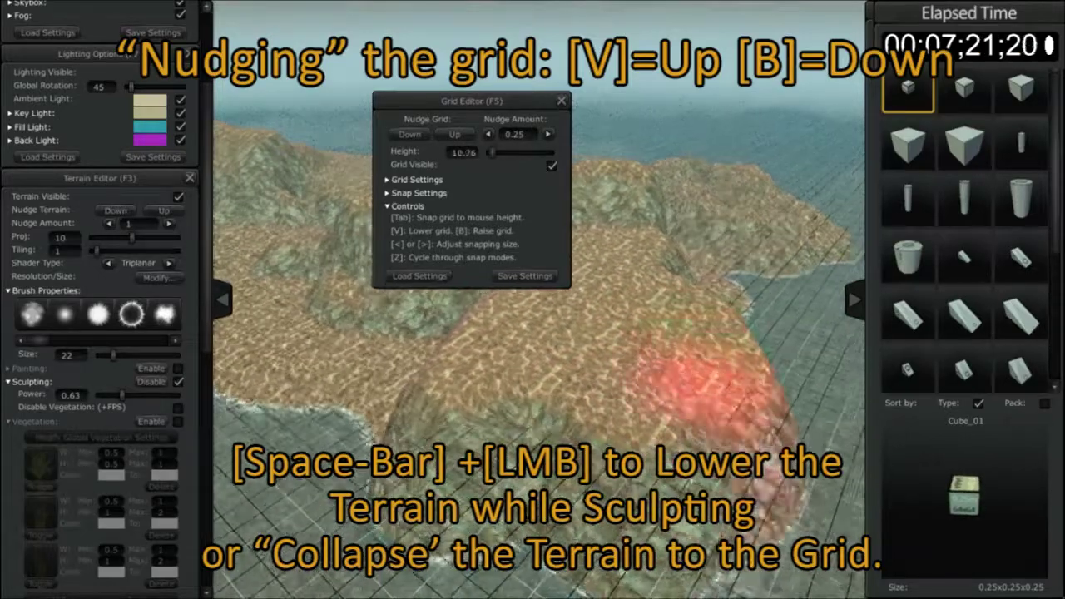
{"action": "key", "text": "v"}
{"action": "key", "text": "v"}
{"action": "key", "text": "v"}
{"action": "key", "text": "v"}
{"action": "key", "text": "v"}
{"action": "key", "text": "v"}
{"action": "key", "text": "v"}
{"action": "key", "text": "v"}
{"action": "key", "text": "v"}
{"action": "key", "text": "v"}
{"action": "key", "text": "v"}
{"action": "key", "text": "v"}
{"action": "key", "text": "v"}
{"action": "key", "text": "v"}
{"action": "key", "text": "v"}
{"action": "key", "text": "v"}
{"action": "key", "text": "v"}
{"action": "key", "text": "v"}
{"action": "key", "text": "v"}
{"action": "key", "text": "v"}
{"action": "mouse_move", "coordinate": [699, 387]}
{"action": "right_mouse_down"}
{"action": "mouse_move", "coordinate": [637, 285]}
{"action": "mouse_move", "coordinate": [570, 333]}
{"action": "right_mouse_up"}
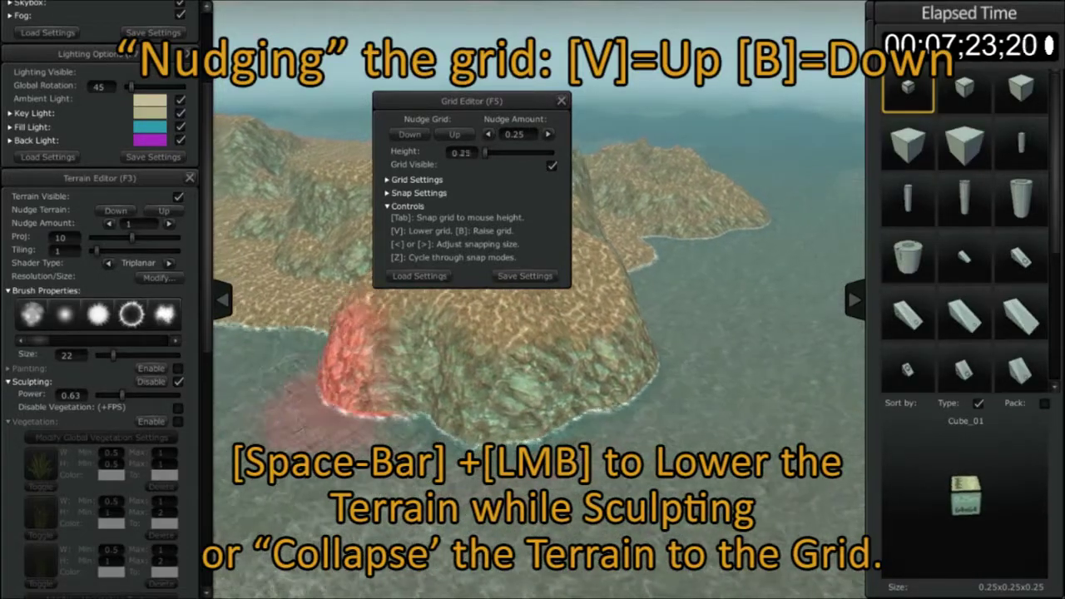
Step: Nudge the grid up 14 increments of 0.25 and sculpt a low ledge around the base of the new headland
{"action": "key", "text": "b"}
{"action": "key", "text": "b"}
{"action": "key", "text": "b"}
{"action": "key", "text": "b"}
{"action": "key", "text": "b"}
{"action": "key", "text": "b"}
{"action": "key", "text": "b"}
{"action": "key", "text": "b"}
{"action": "key", "text": "b"}
{"action": "key", "text": "b"}
{"action": "key", "text": "b"}
{"action": "mouse_move", "coordinate": [342, 374]}
{"action": "left_mouse_down"}
{"action": "mouse_move", "coordinate": [532, 346]}
{"action": "mouse_move", "coordinate": [618, 345]}
{"action": "mouse_move", "coordinate": [463, 356]}
{"action": "mouse_move", "coordinate": [426, 378]}
{"action": "mouse_move", "coordinate": [611, 370]}
{"action": "mouse_move", "coordinate": [309, 333]}
{"action": "left_mouse_up"}
{"action": "key", "text": "b"}
{"action": "key", "text": "b"}
{"action": "key", "text": "b"}
{"action": "right_click_drag", "start_coordinate": [309, 333], "coordinate": [499, 350]}
Step: Move the Grid Editor aside and lower the grid to a height of 1.75
{"action": "left_click_drag", "start_coordinate": [471, 101], "coordinate": [354, 105]}
{"action": "key", "text": "v"}
{"action": "key", "text": "v"}
{"action": "key", "text": "v"}
{"action": "key", "text": "v"}
{"action": "key", "text": "v"}
{"action": "key", "text": "v"}
{"action": "key", "text": "v"}
{"action": "key", "text": "v"}
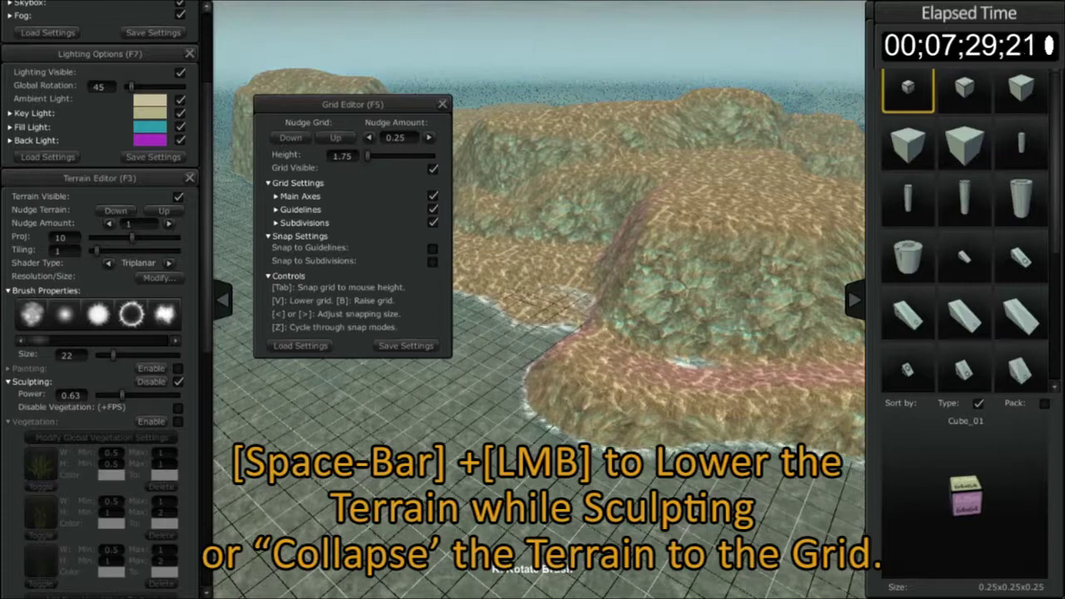
Step: Show the grid's Guidelines and Main Axes settings, then close the Grid Editor and hide the asset library
{"action": "left_click", "coordinate": [277, 209]}
{"action": "left_click", "coordinate": [277, 197]}
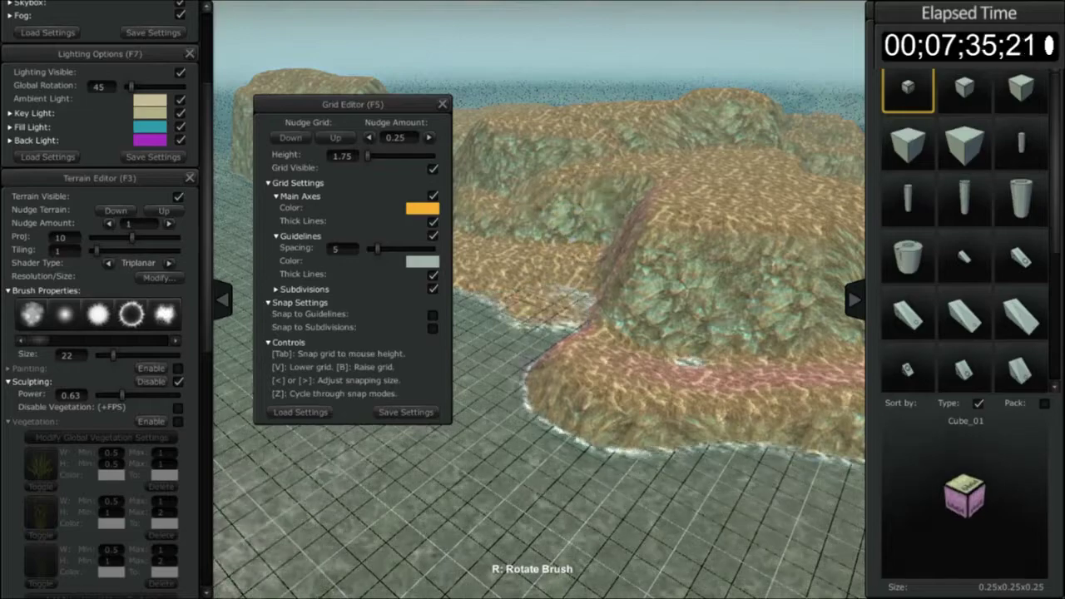
{"action": "left_click", "coordinate": [443, 104]}
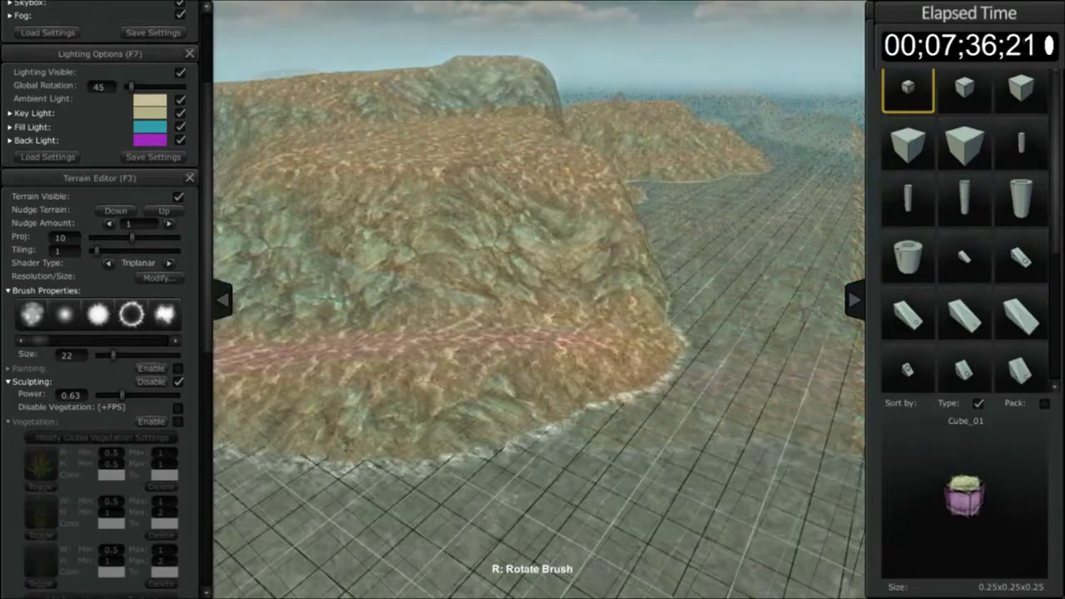
{"action": "left_click", "coordinate": [854, 300]}
Step: Examine the sculpted headland, beach and cliffs from several angles around the island
{"action": "key", "text": "s"}
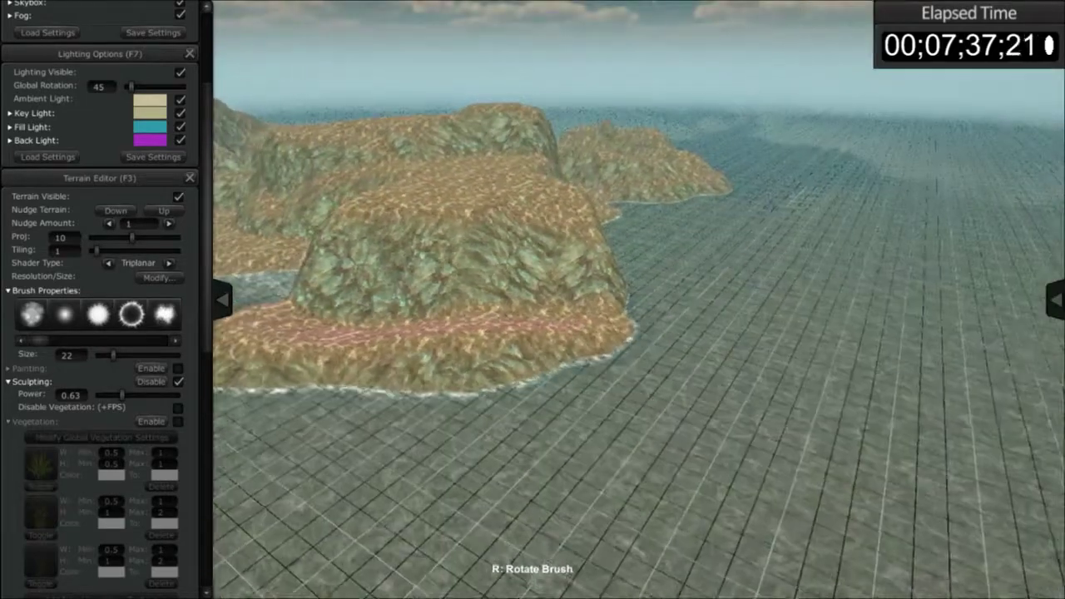
{"action": "key", "text": "a"}
{"action": "key", "text": "a"}
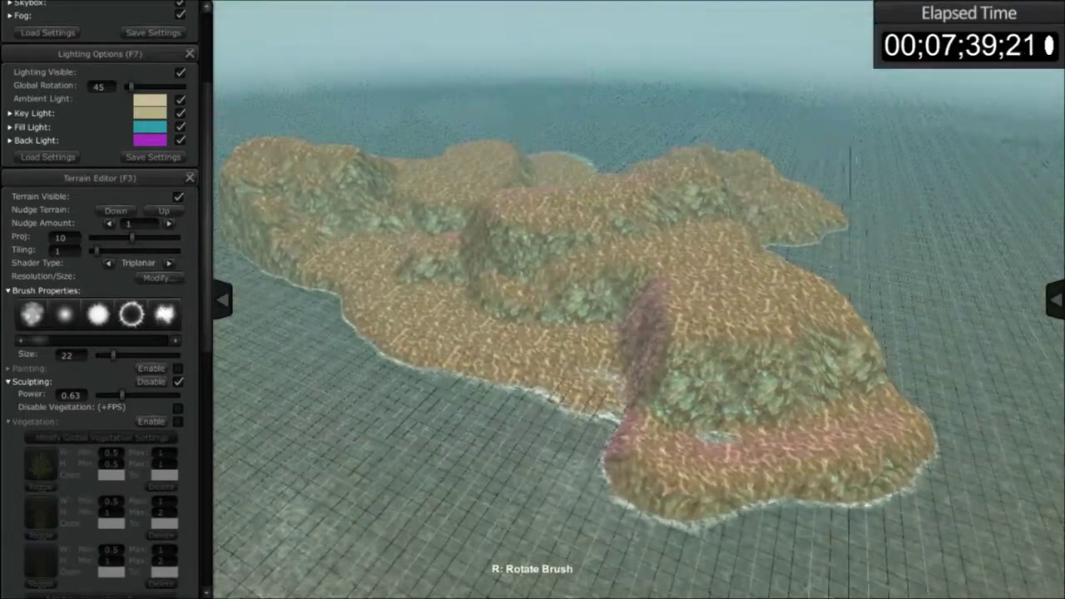
{"action": "key", "text": "w"}
{"action": "key", "text": "a"}
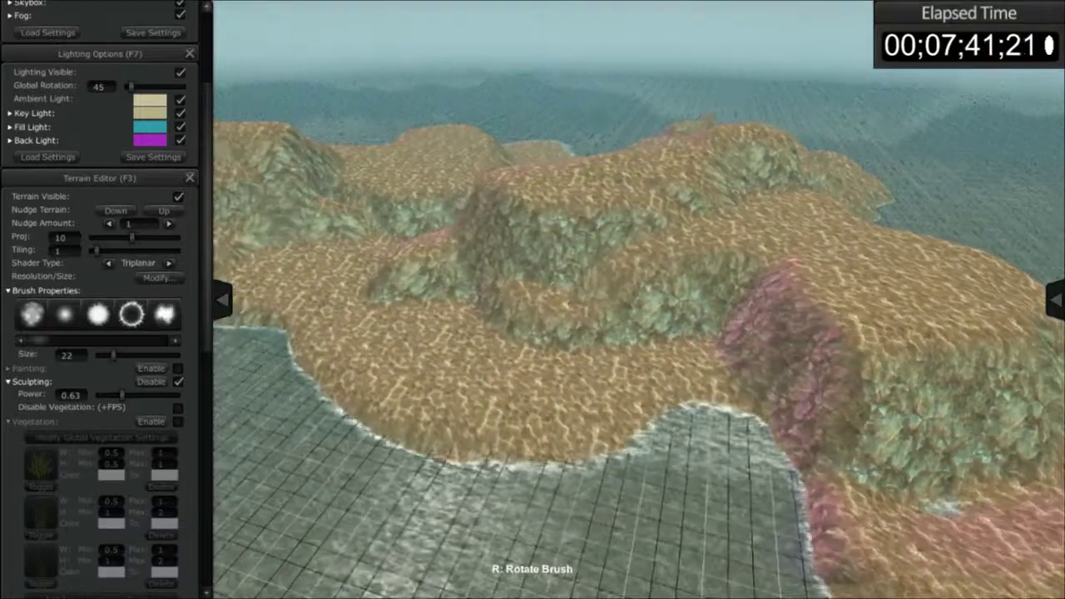
{"action": "key", "text": "w"}
{"action": "key", "text": "s"}
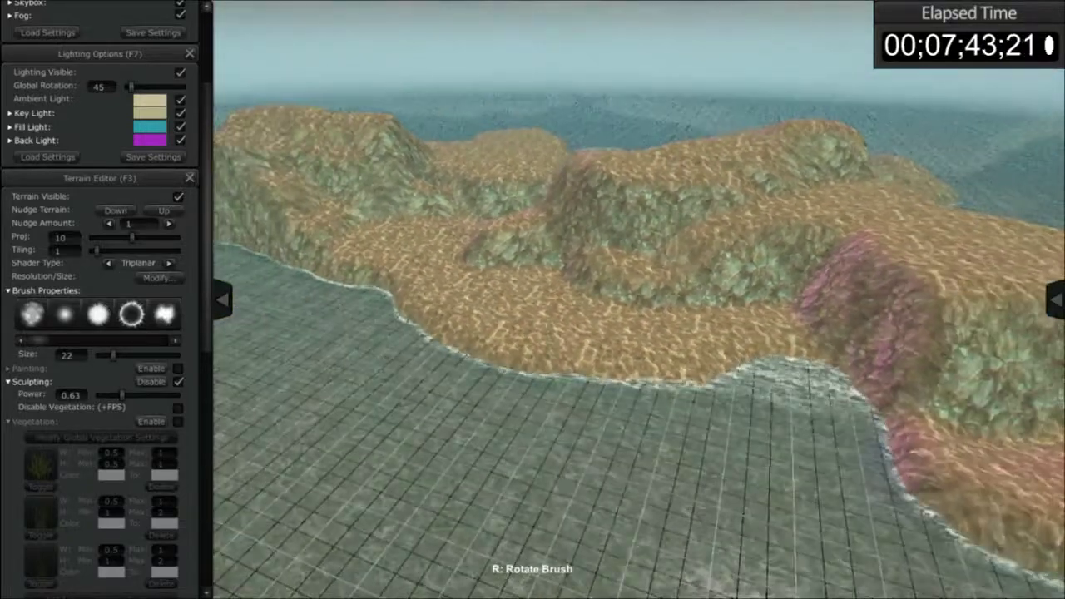
{"action": "key", "text": "a"}
{"action": "key", "text": "w"}
{"action": "key", "text": "s"}
{"action": "key", "text": "a"}
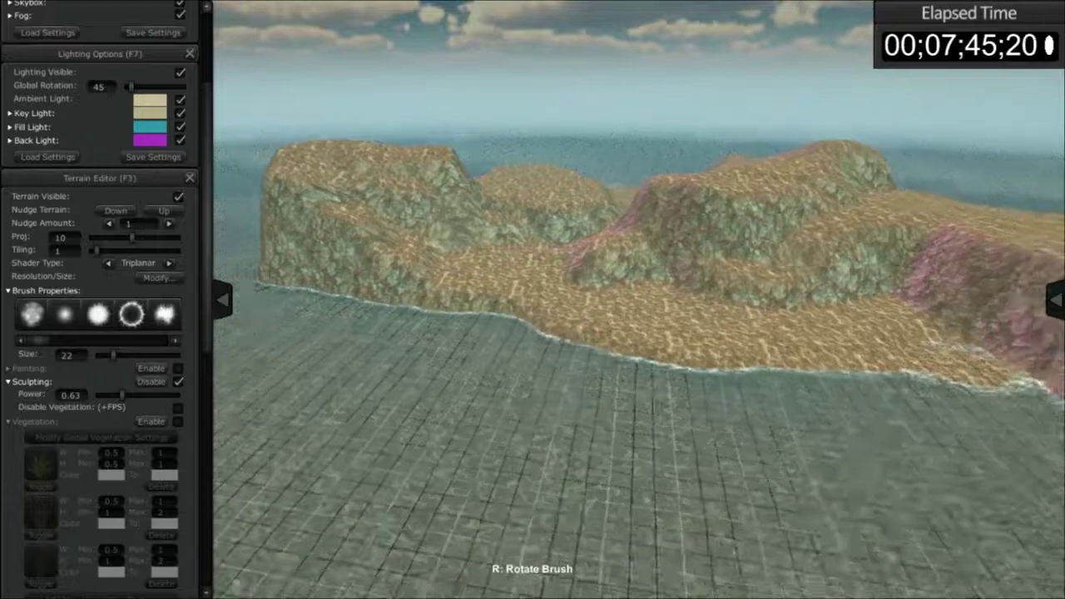
Step: Pick the scattered-blotch brush, enable painting alongside sculpting, and choose the bright green grass texture
{"action": "left_click_drag", "start_coordinate": [39, 341], "coordinate": [96, 340]}
{"action": "scroll", "coordinate": [98, 314], "scroll_direction": "down", "scroll_amount": 3}
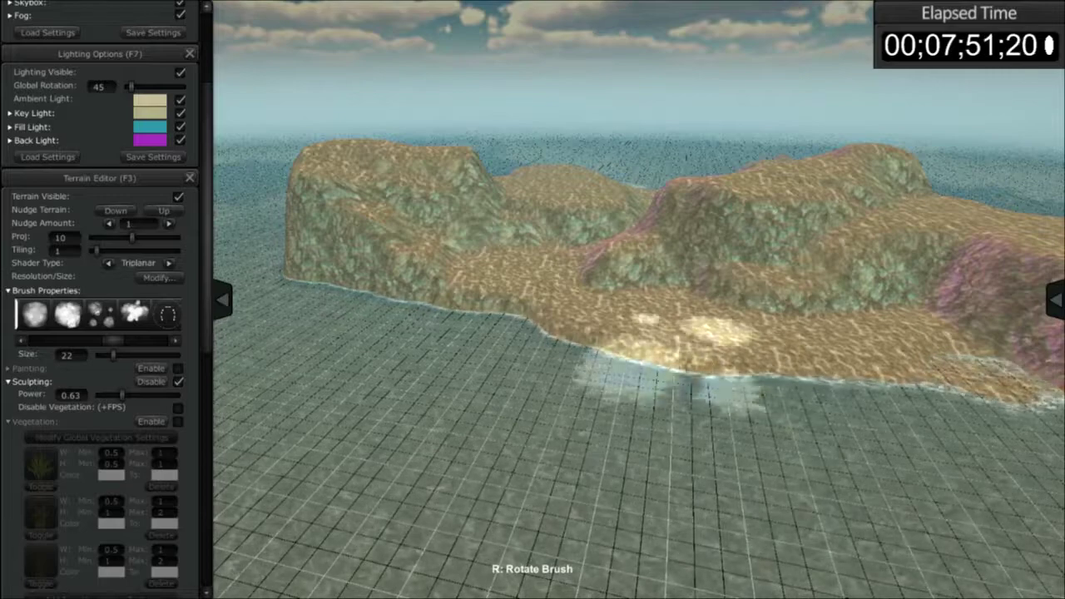
{"action": "key", "text": "w"}
{"action": "mouse_move", "coordinate": [674, 358]}
{"action": "right_mouse_down"}
{"action": "mouse_move", "coordinate": [695, 404]}
{"action": "mouse_move", "coordinate": [728, 428]}
{"action": "mouse_move", "coordinate": [678, 441]}
{"action": "right_mouse_up"}
{"action": "key", "text": "w"}
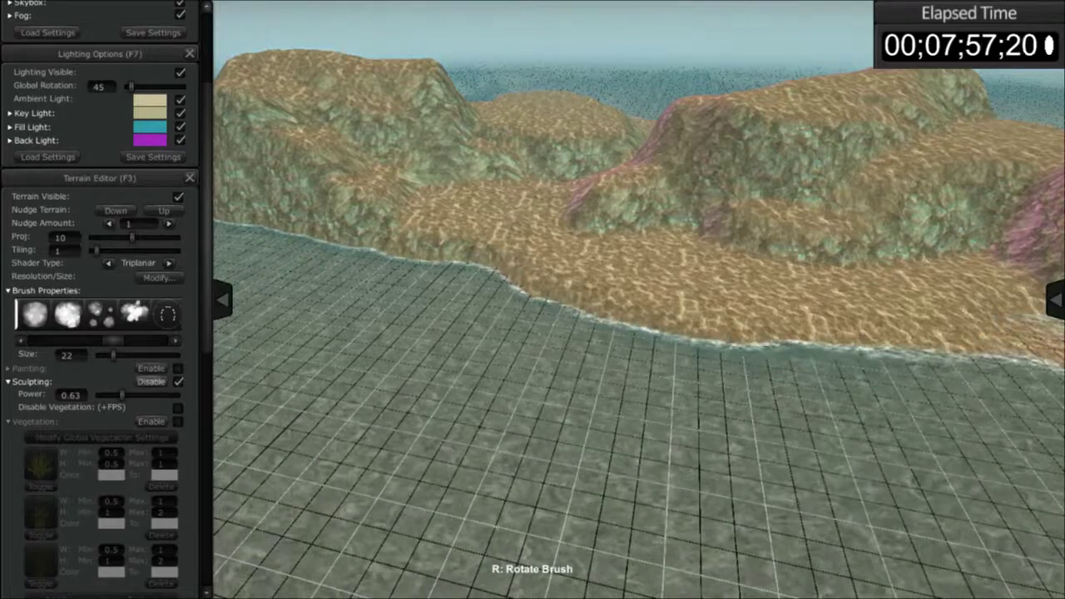
{"action": "left_click", "coordinate": [152, 368]}
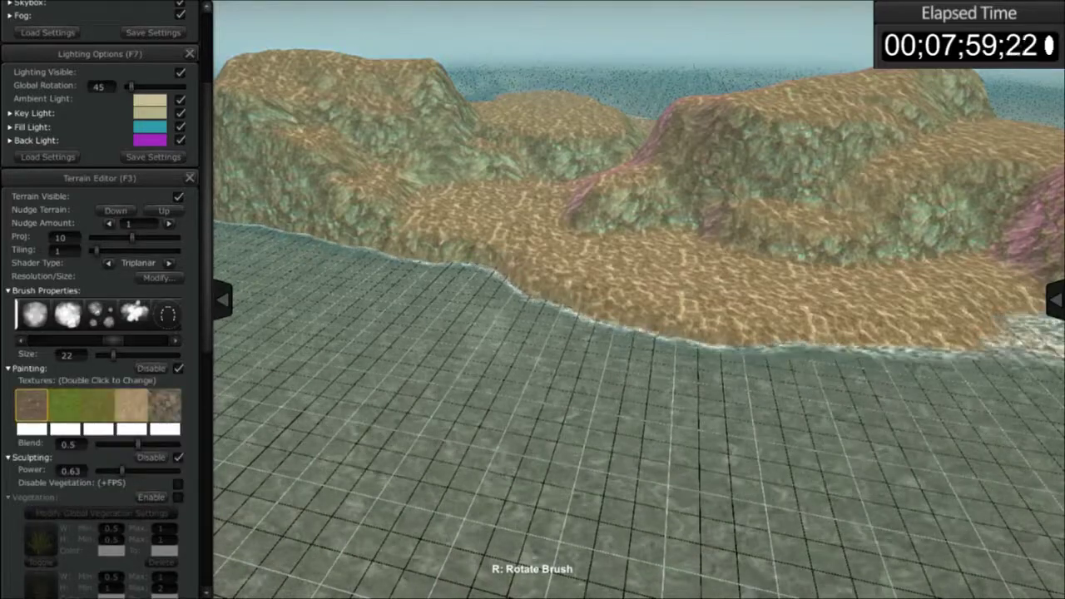
{"action": "left_click", "coordinate": [65, 406]}
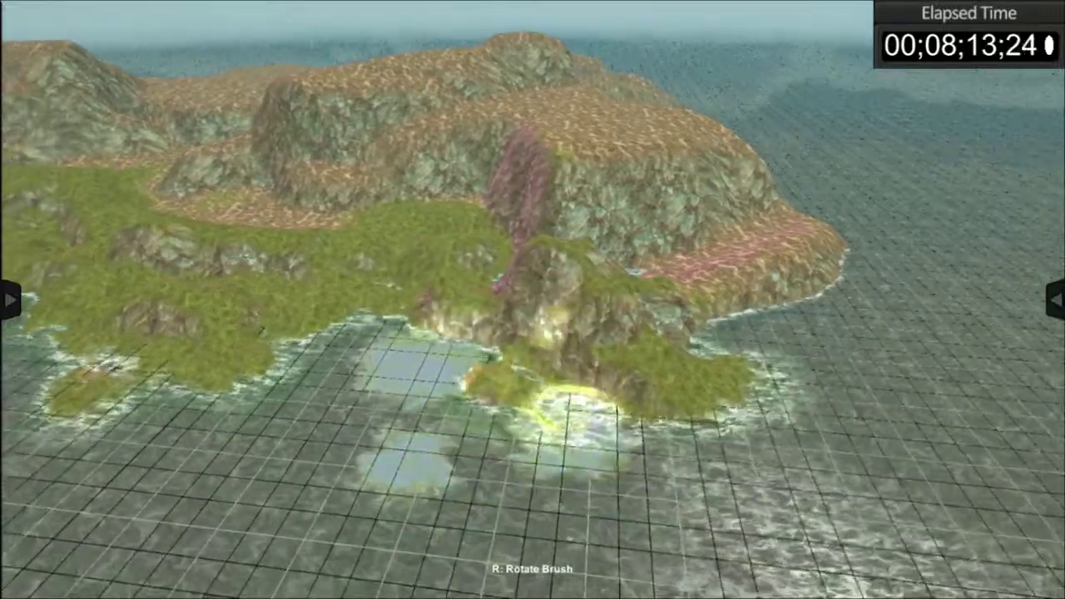
Step: Sculpt and paint grassy low land outward along the shoreline below the headland cliffs
{"action": "mouse_move", "coordinate": [498, 406]}
{"action": "left_mouse_down"}
{"action": "mouse_move", "coordinate": [557, 425]}
{"action": "mouse_move", "coordinate": [654, 358]}
{"action": "mouse_move", "coordinate": [717, 285]}
{"action": "left_mouse_up"}
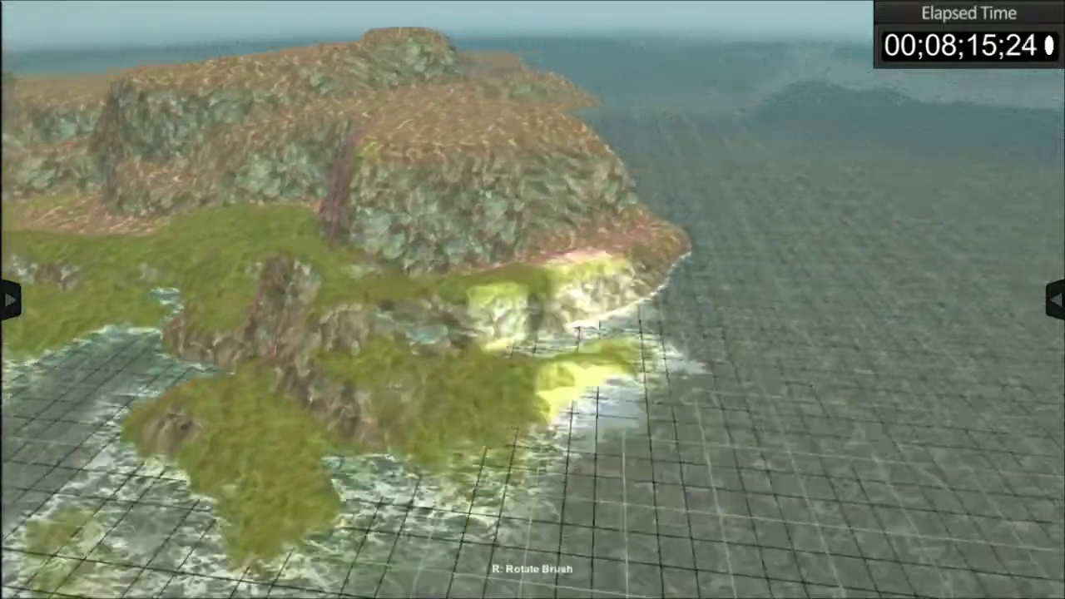
{"action": "left_click_drag", "start_coordinate": [586, 339], "coordinate": [494, 376]}
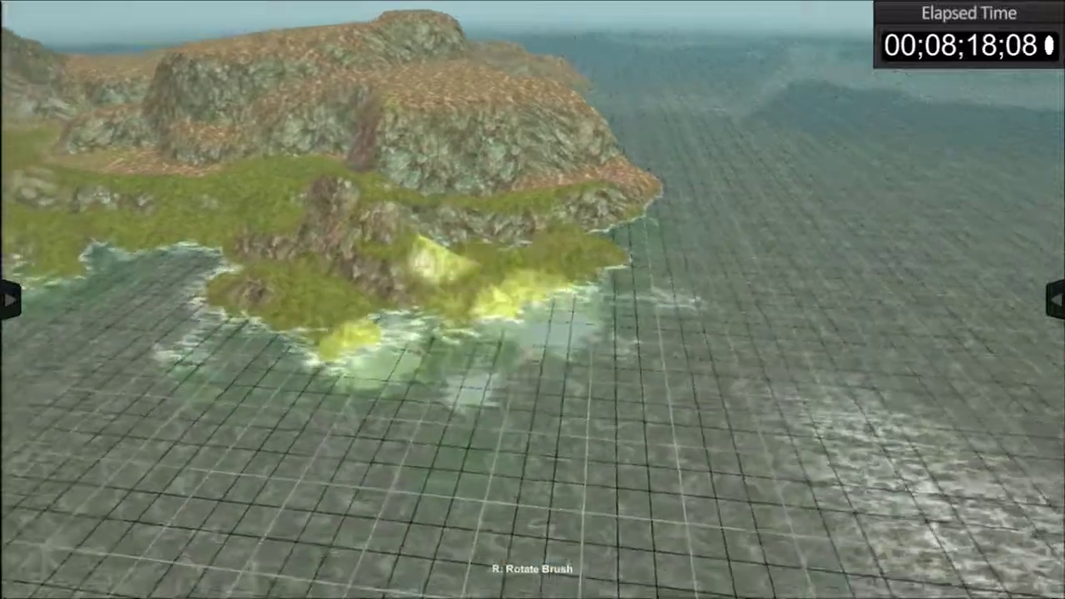
{"action": "mouse_move", "coordinate": [454, 324]}
{"action": "left_mouse_down"}
{"action": "mouse_move", "coordinate": [497, 345]}
{"action": "mouse_move", "coordinate": [445, 314]}
{"action": "left_mouse_up"}
{"action": "mouse_move", "coordinate": [649, 296]}
{"action": "left_mouse_down"}
{"action": "mouse_move", "coordinate": [562, 304]}
{"action": "mouse_move", "coordinate": [491, 274]}
{"action": "mouse_move", "coordinate": [498, 328]}
{"action": "mouse_move", "coordinate": [435, 340]}
{"action": "mouse_move", "coordinate": [578, 281]}
{"action": "mouse_move", "coordinate": [357, 416]}
{"action": "mouse_move", "coordinate": [159, 337]}
{"action": "left_mouse_up"}
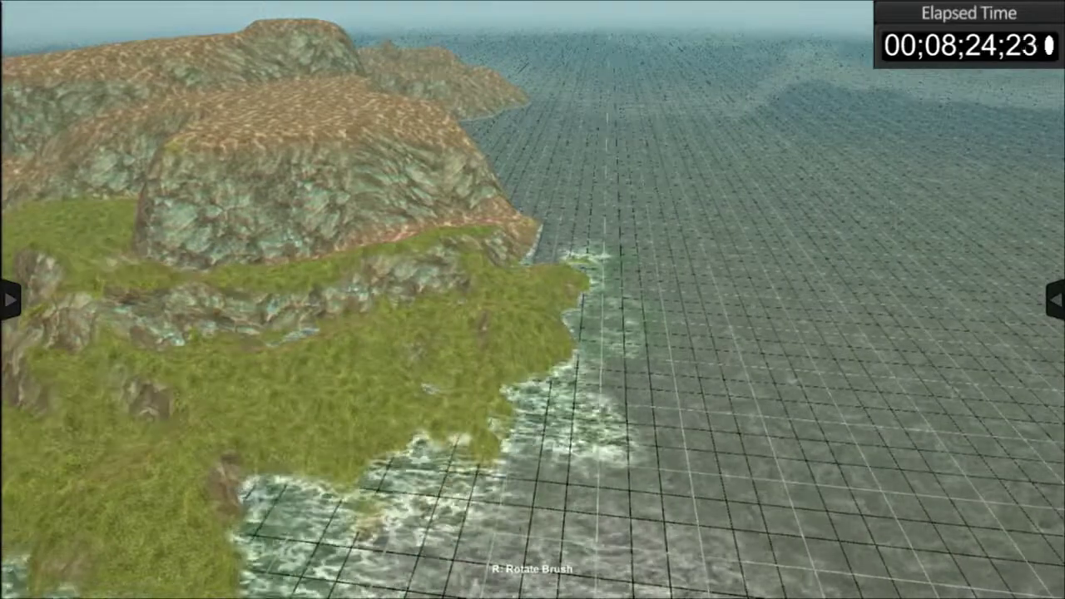
Step: Disable sculpting and paint grass onto the bare upper plateaus, reducing the brush size to 12
{"action": "left_click", "coordinate": [10, 299]}
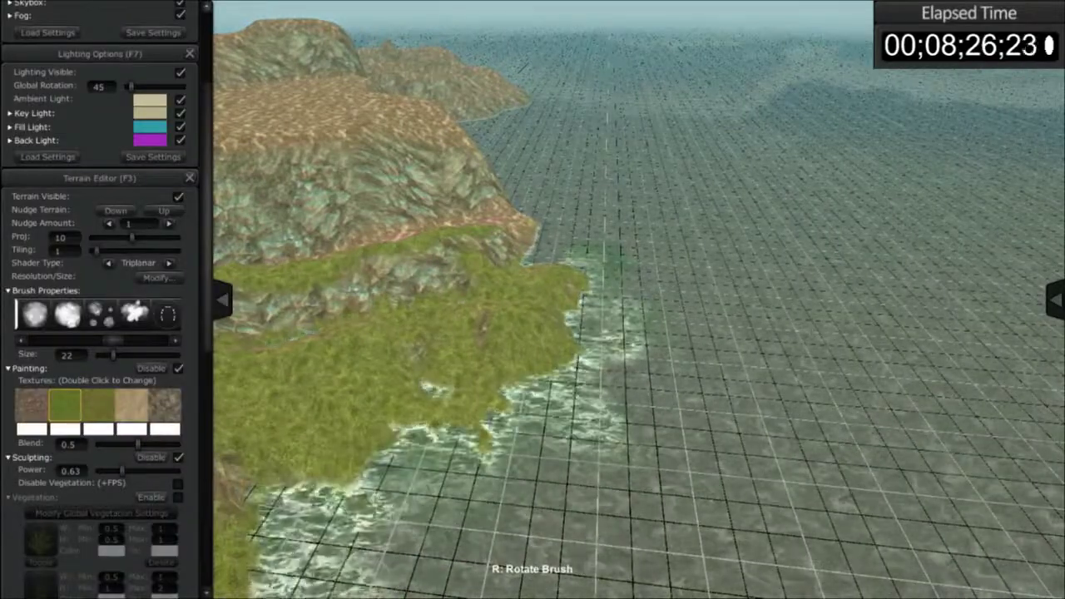
{"action": "left_click", "coordinate": [151, 456]}
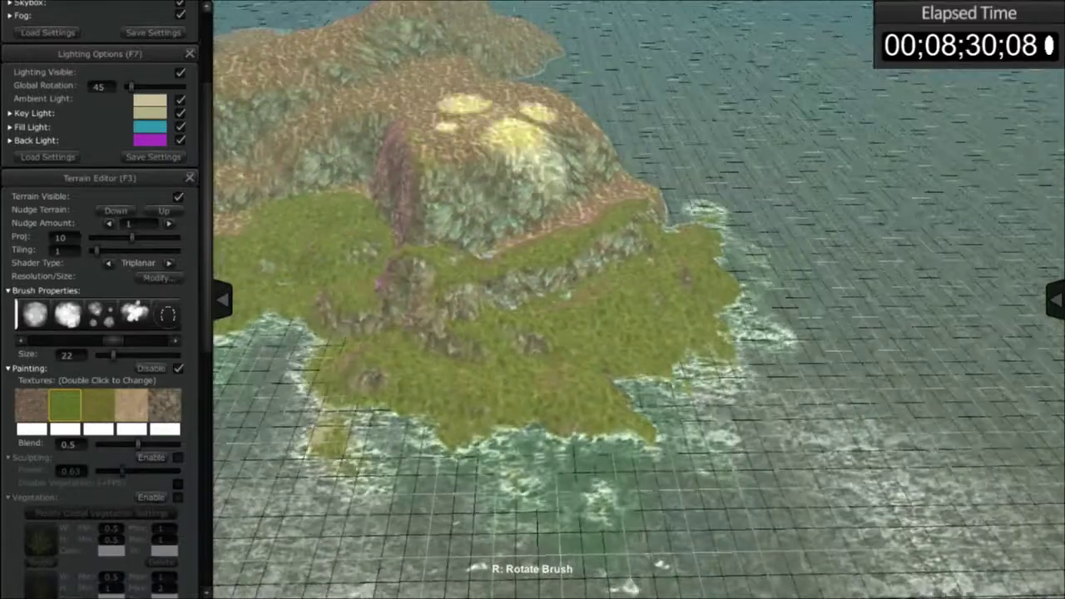
{"action": "left_click_drag", "start_coordinate": [523, 129], "coordinate": [378, 126]}
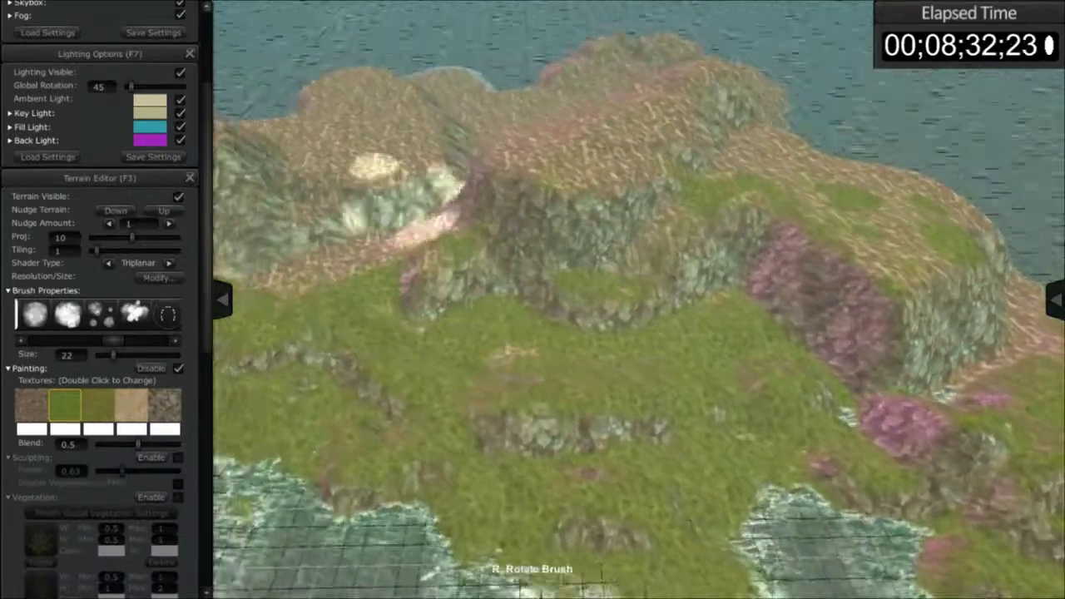
{"action": "scroll", "coordinate": [429, 158], "scroll_direction": "down", "scroll_amount": 5}
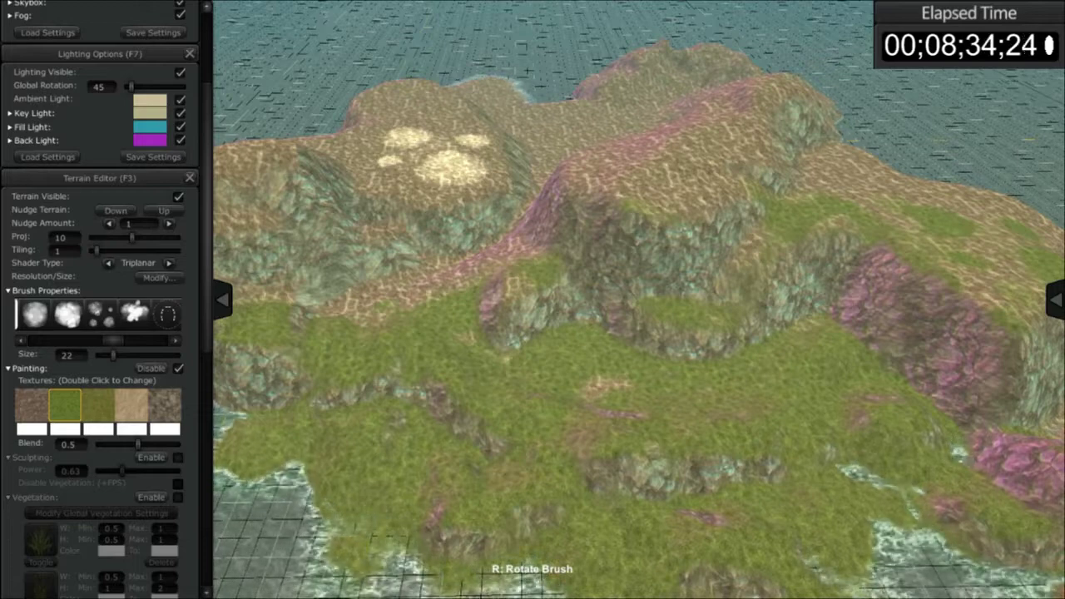
{"action": "scroll", "coordinate": [438, 153], "scroll_direction": "down", "scroll_amount": 1}
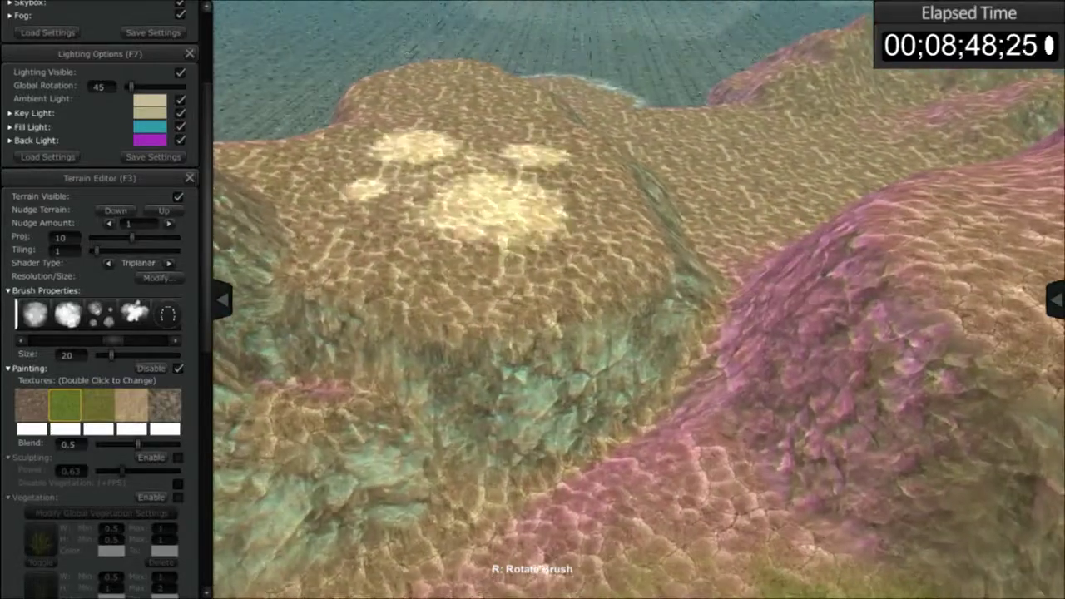
{"action": "scroll", "coordinate": [512, 274], "scroll_direction": "down", "scroll_amount": 4}
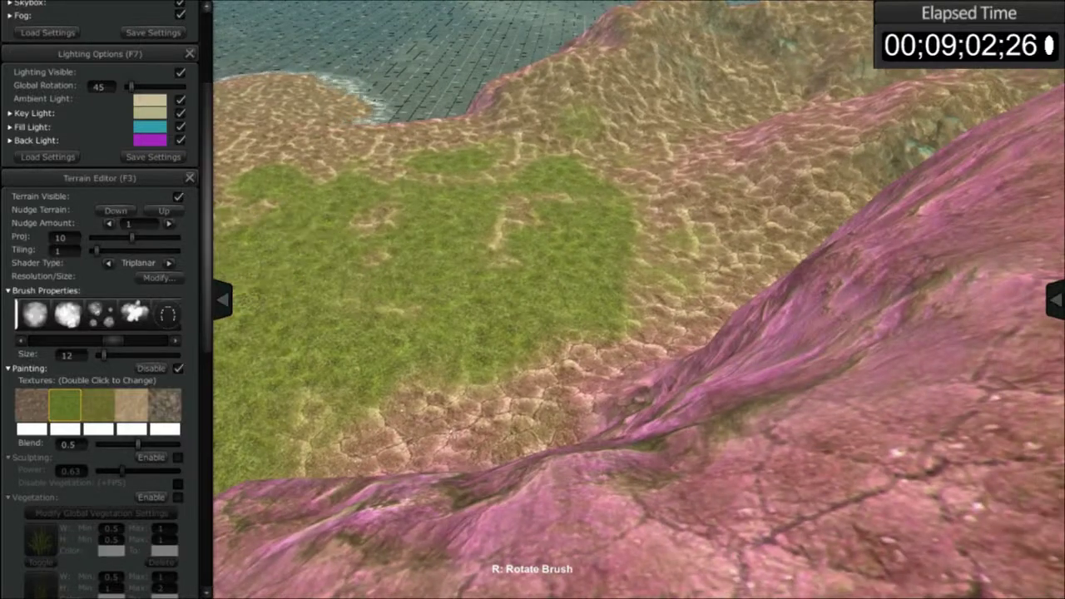
Step: Enable vegetation and plant grass clumps across the valley floor between the cliffs
{"action": "scroll", "coordinate": [94, 299], "scroll_direction": "down", "scroll_amount": 4}
{"action": "left_click", "coordinate": [35, 340]}
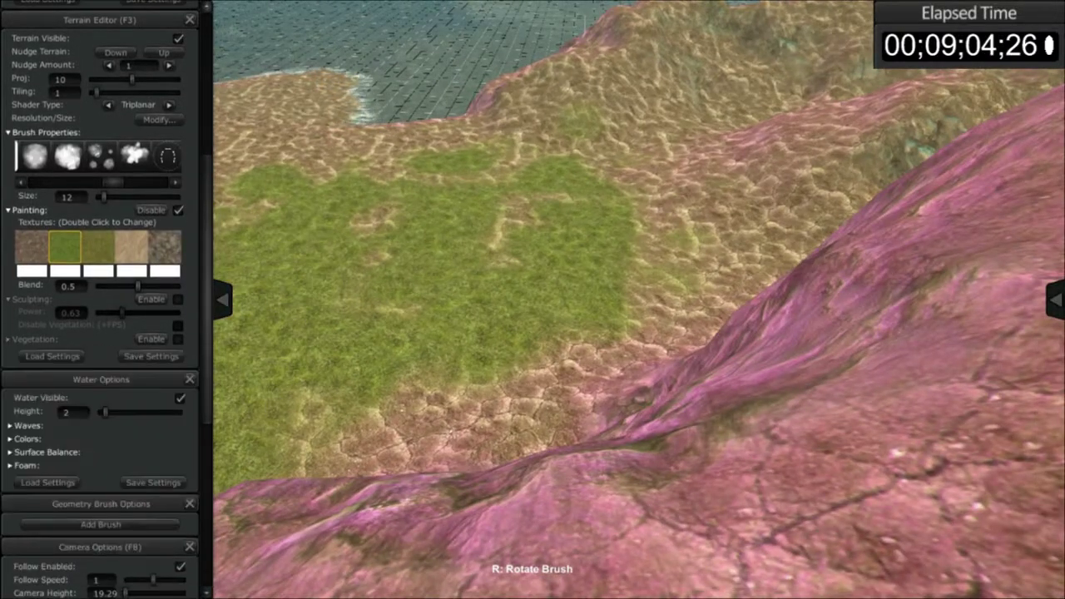
{"action": "left_click", "coordinate": [35, 340]}
{"action": "left_click", "coordinate": [152, 338]}
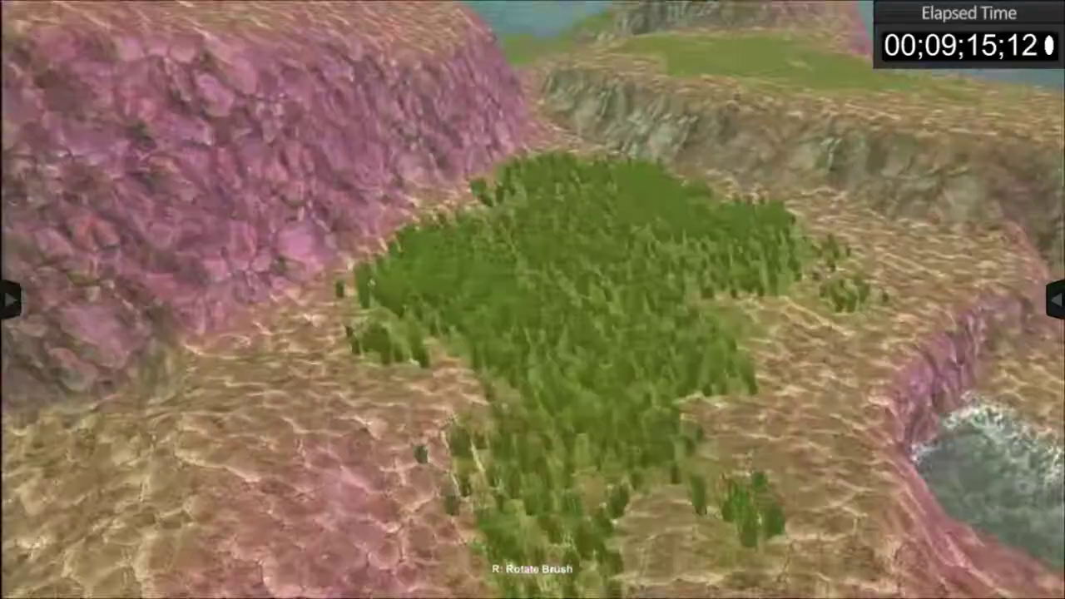
{"action": "scroll", "coordinate": [532, 299], "scroll_direction": "down", "scroll_amount": 3}
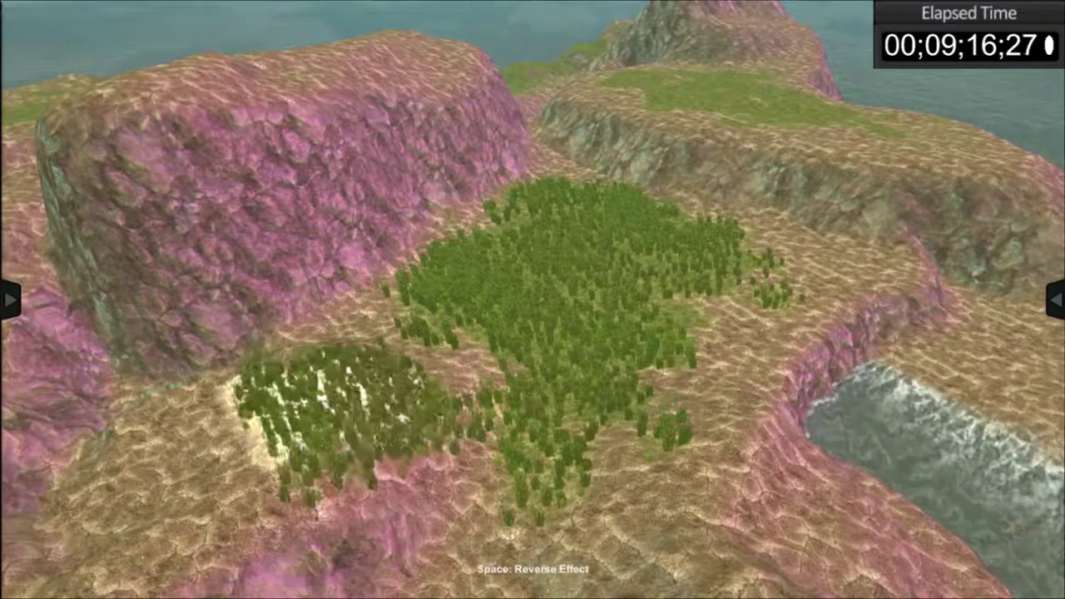
{"action": "left_click_drag", "start_coordinate": [337, 412], "coordinate": [396, 395]}
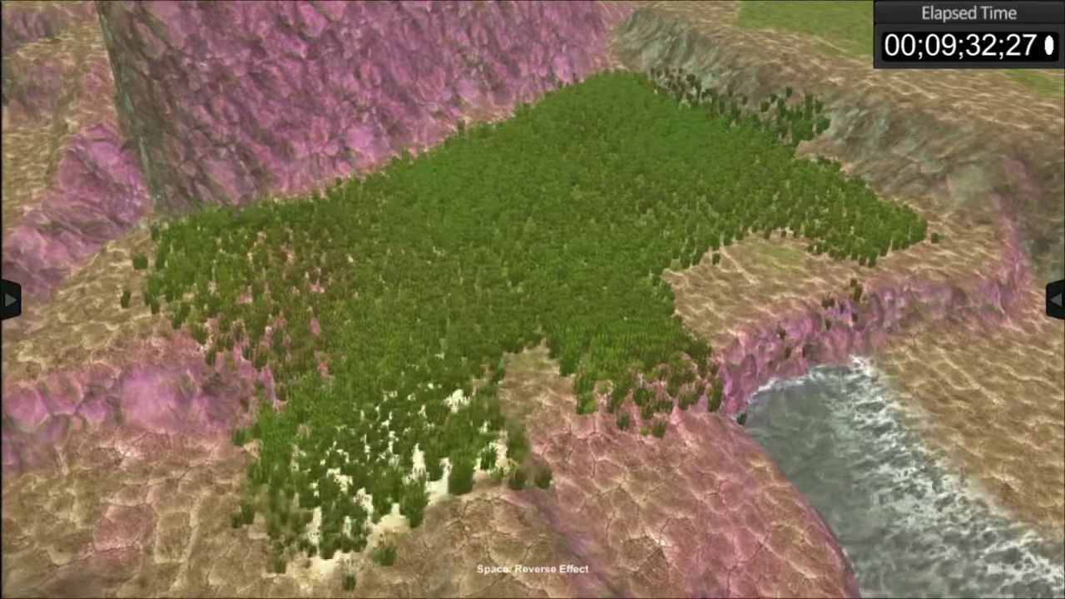
Step: Extend the vegetation over the rocky ledge and onto the lower ground toward the shore
{"action": "left_click_drag", "start_coordinate": [391, 478], "coordinate": [184, 495]}
{"action": "key", "text": "a"}
{"action": "key", "text": "s"}
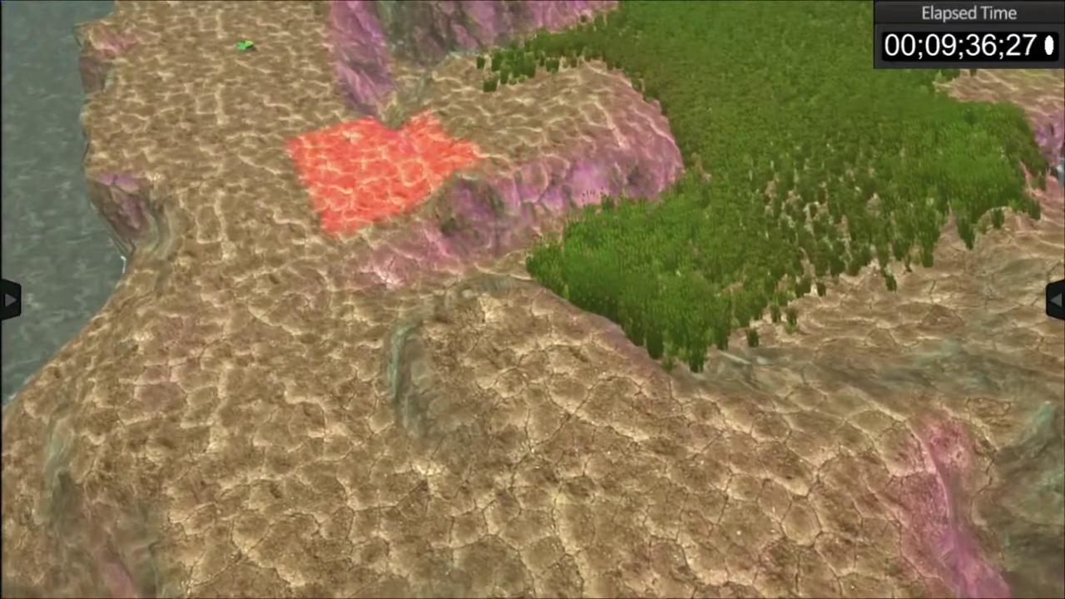
{"action": "mouse_move", "coordinate": [595, 170]}
{"action": "left_mouse_down"}
{"action": "mouse_move", "coordinate": [605, 178]}
{"action": "mouse_move", "coordinate": [432, 312]}
{"action": "mouse_move", "coordinate": [462, 416]}
{"action": "left_mouse_up"}
{"action": "key", "text": "a"}
{"action": "key", "text": "s"}
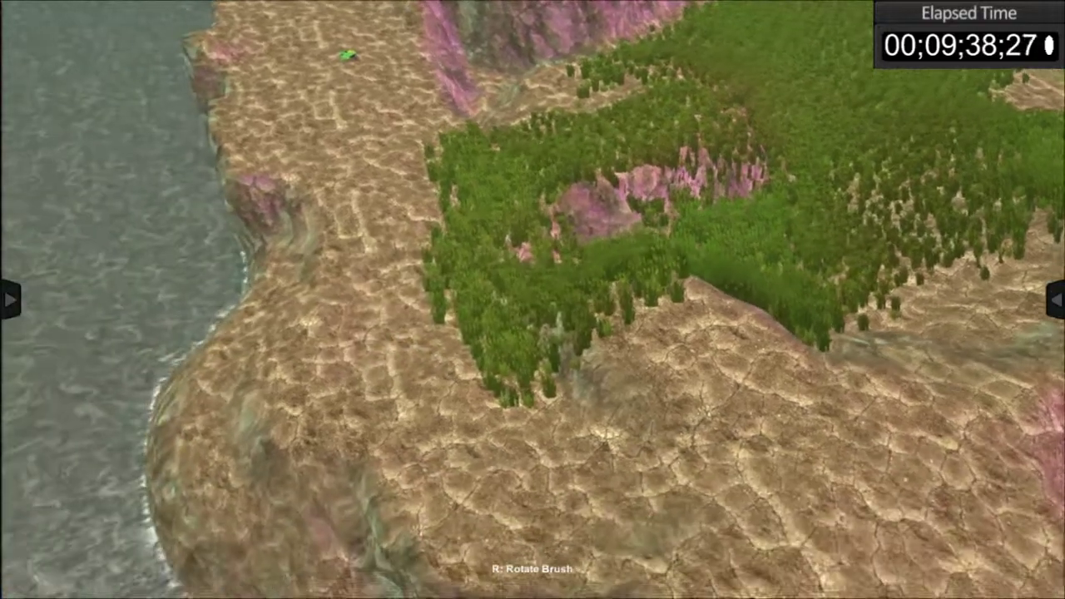
Step: Float the Terrain Editor over the scene and erase the second and third vegetation types from part of the field, keeping the short grass
{"action": "left_click", "coordinate": [10, 299]}
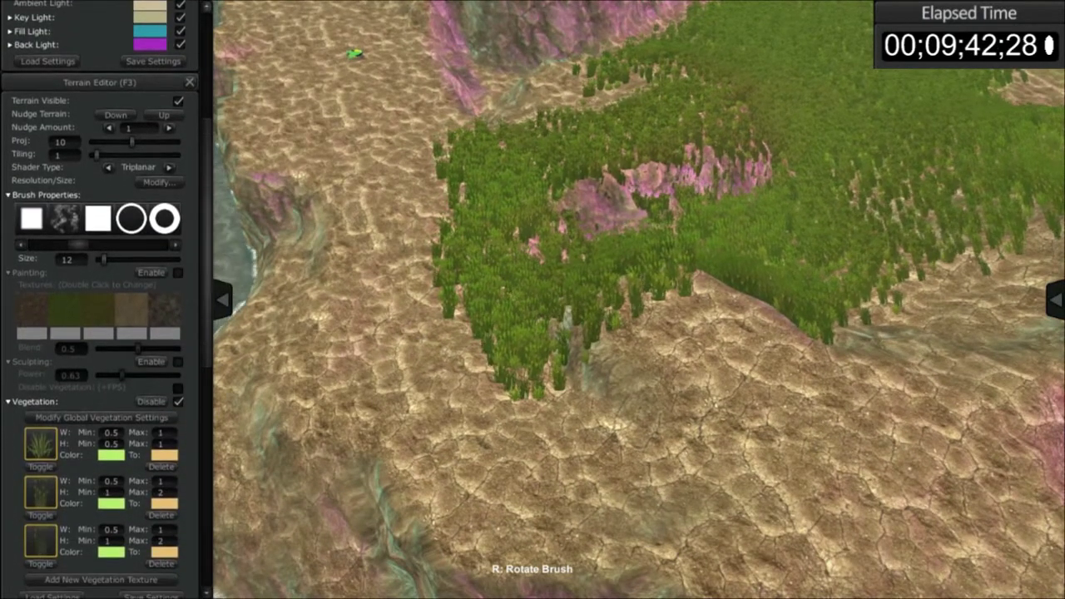
{"action": "left_click_drag", "start_coordinate": [100, 83], "coordinate": [409, 30]}
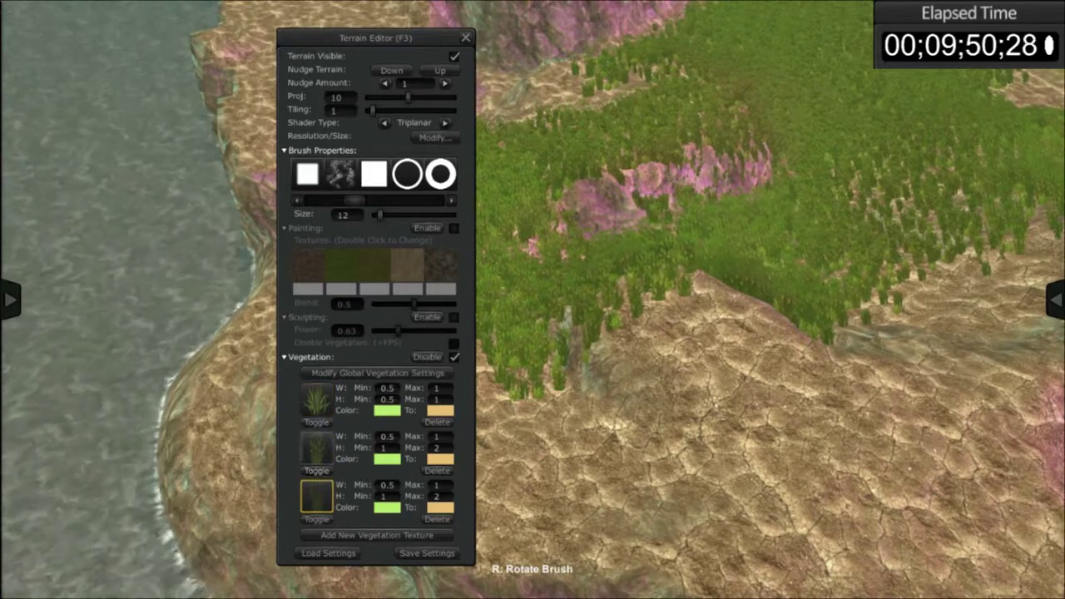
{"action": "key", "text": "shift"}
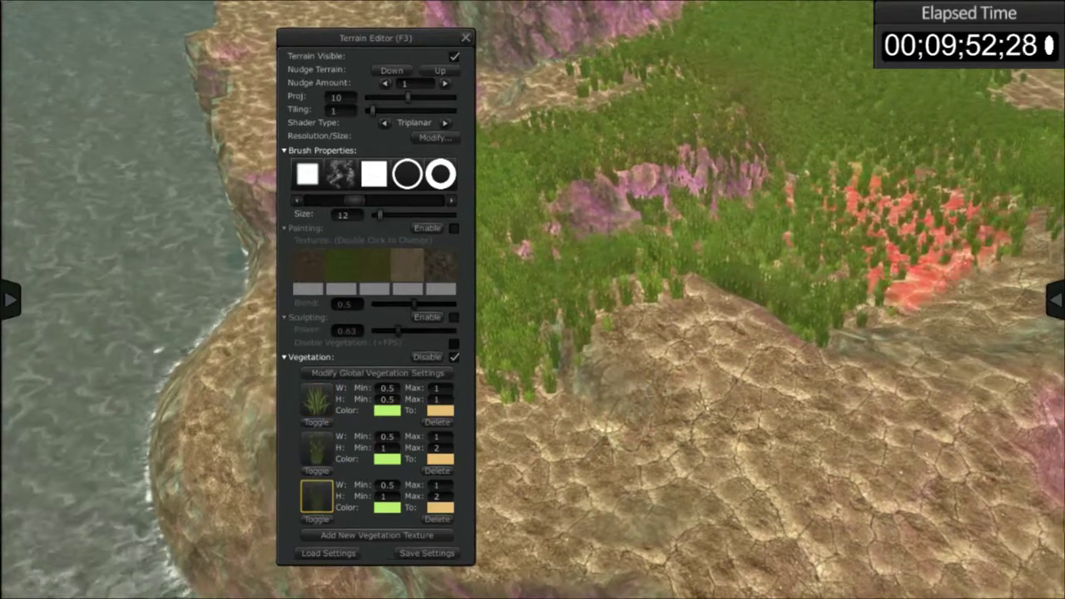
{"action": "key", "text": "d"}
{"action": "key", "text": "w"}
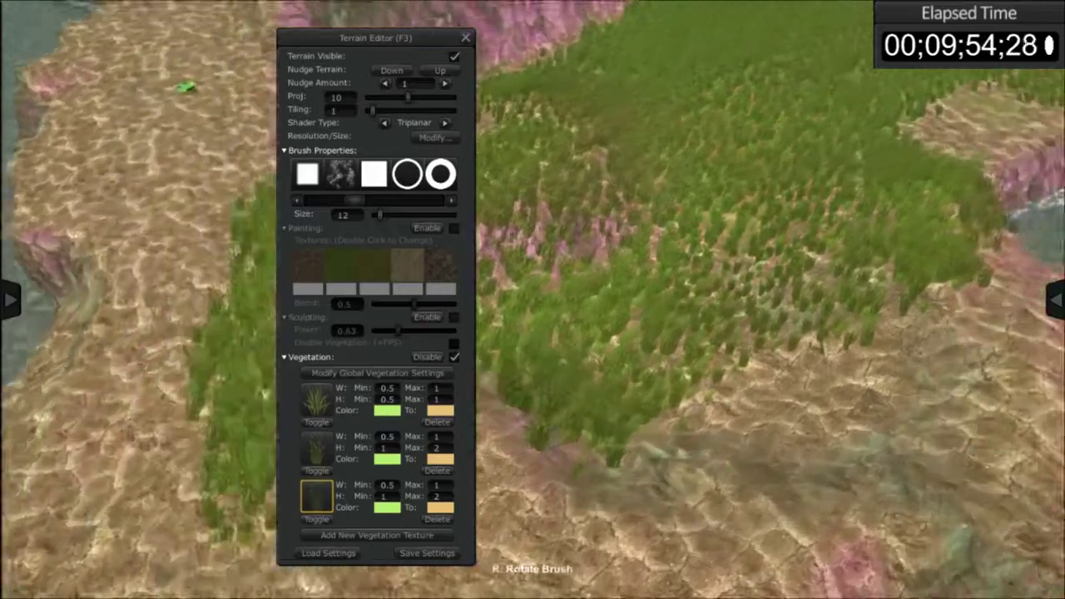
{"action": "key", "text": "w"}
{"action": "mouse_move", "coordinate": [666, 233]}
{"action": "left_mouse_down"}
{"action": "mouse_move", "coordinate": [713, 249]}
{"action": "mouse_move", "coordinate": [638, 183]}
{"action": "mouse_move", "coordinate": [607, 321]}
{"action": "mouse_move", "coordinate": [770, 136]}
{"action": "left_mouse_up"}
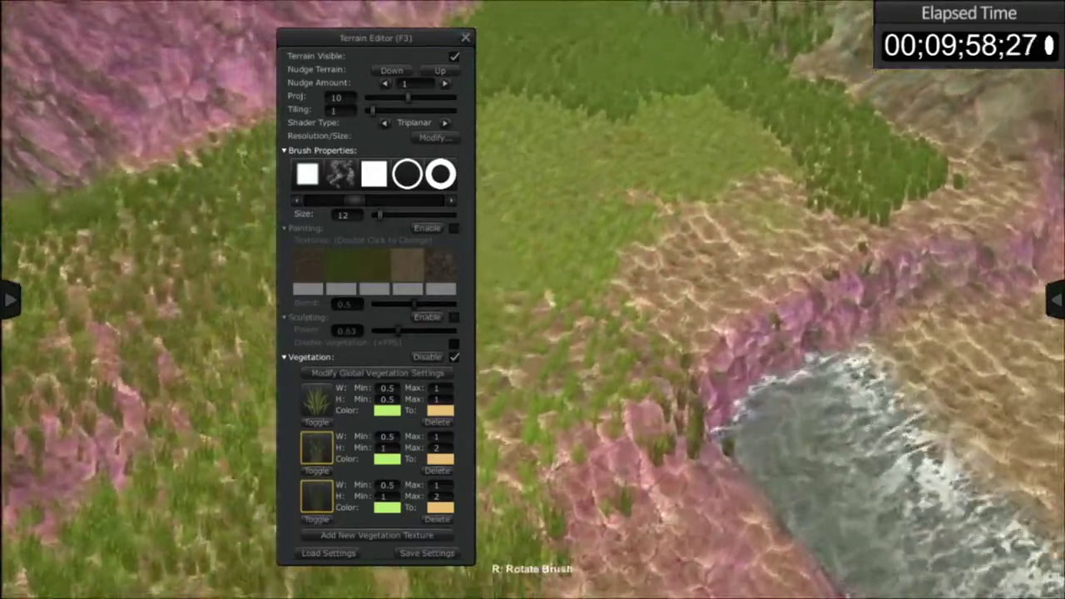
Step: Move the Terrain Editor aside and examine the mixed grasses from close to ground level
{"action": "left_click_drag", "start_coordinate": [376, 37], "coordinate": [133, 23]}
{"action": "key", "text": "w"}
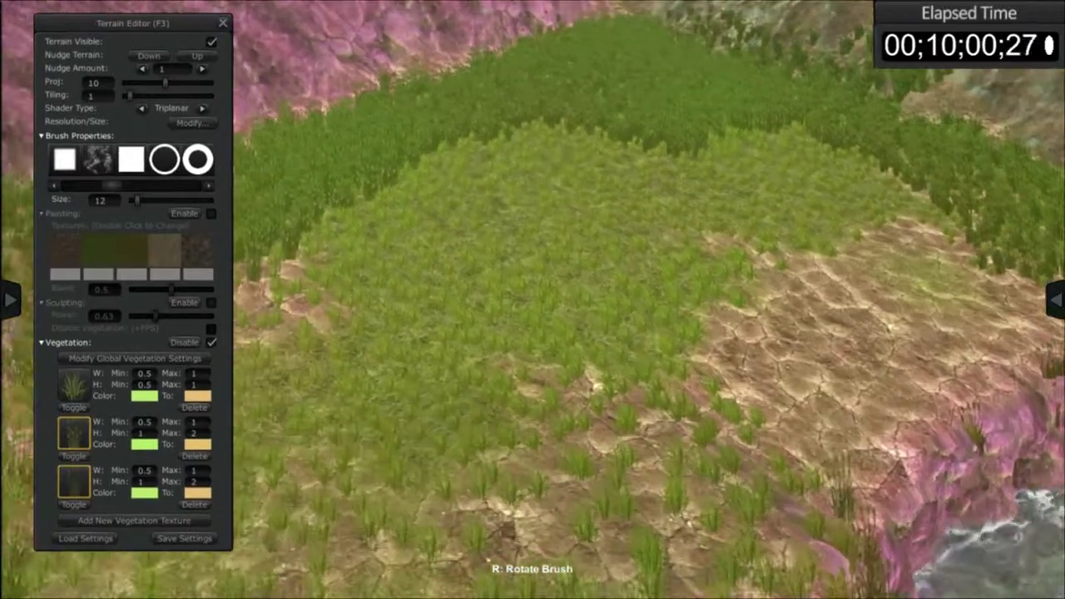
{"action": "key", "text": "s"}
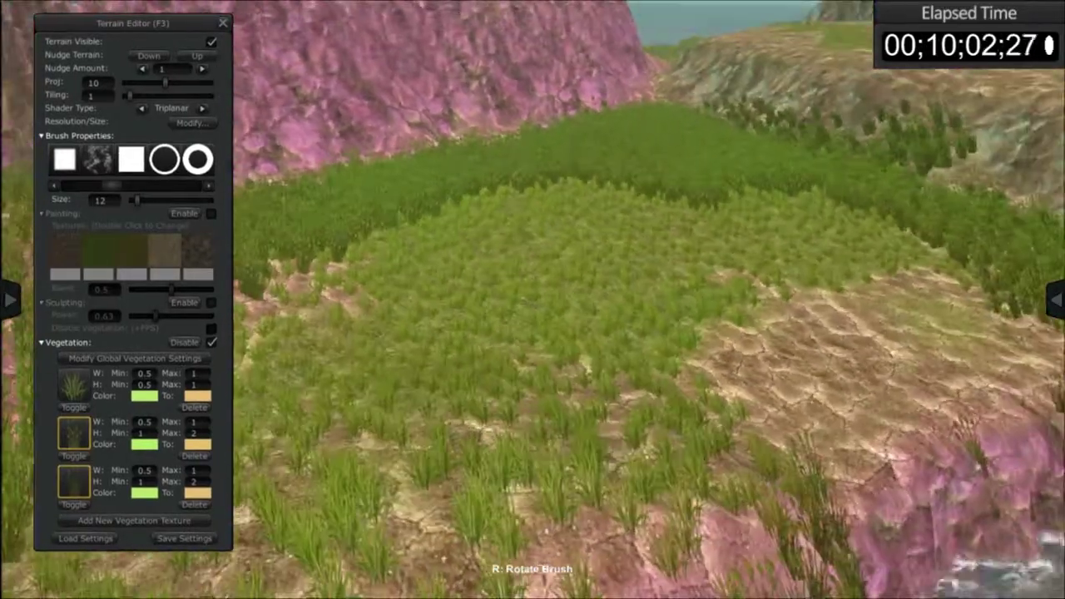
{"action": "key", "text": "s"}
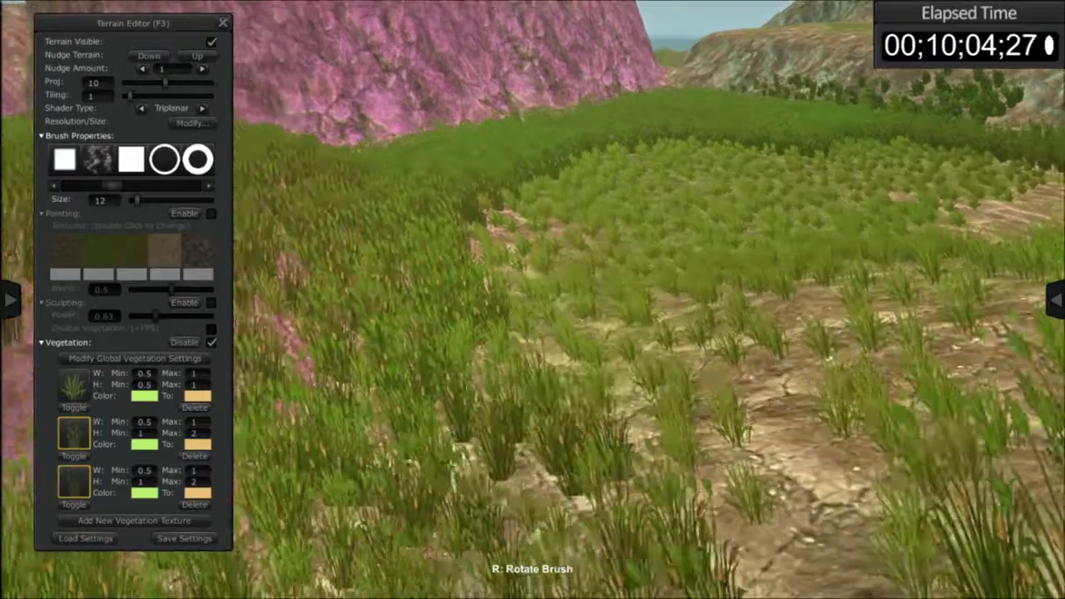
{"action": "key", "text": "a"}
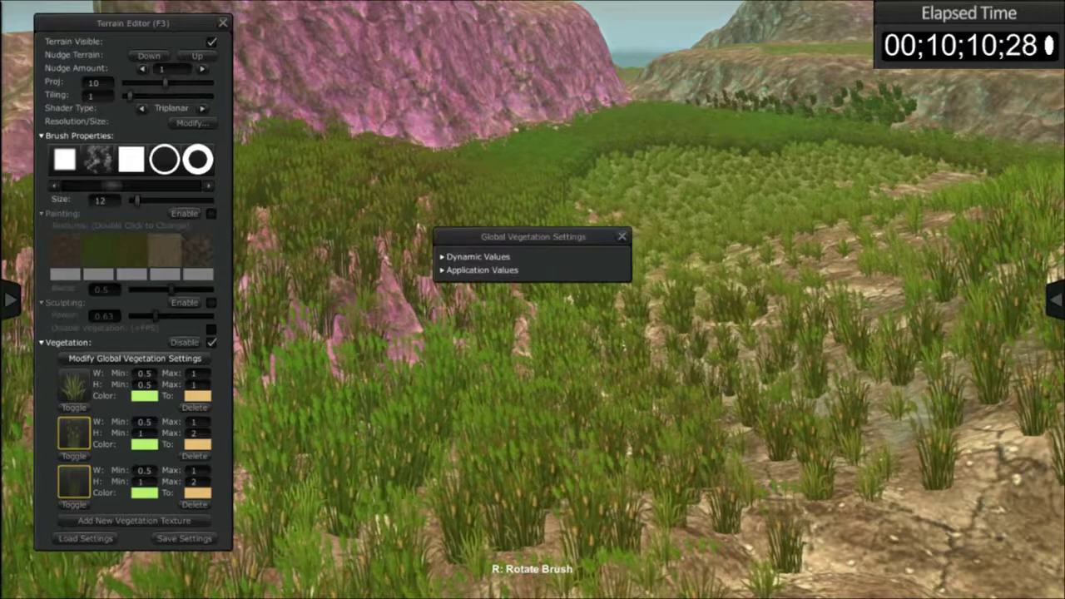
Step: In Global Vegetation Settings, set Density to 0.42, Distance to 64.62 and Color S to -0.43
{"action": "left_click_drag", "start_coordinate": [475, 225], "coordinate": [371, 159]}
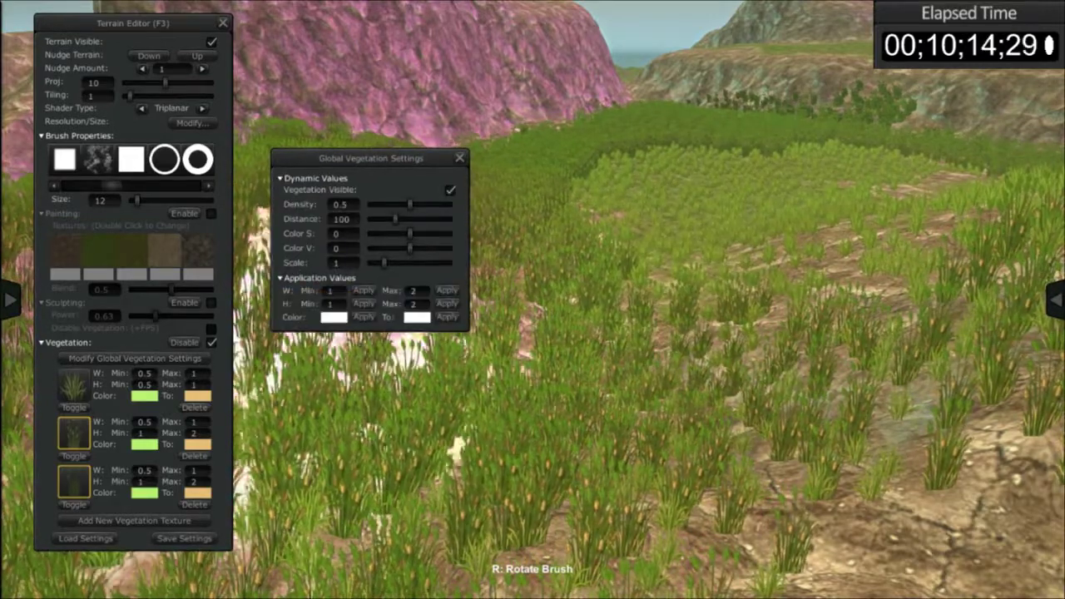
{"action": "left_click_drag", "start_coordinate": [370, 158], "coordinate": [346, 153]}
{"action": "left_click_drag", "start_coordinate": [386, 200], "coordinate": [360, 214]}
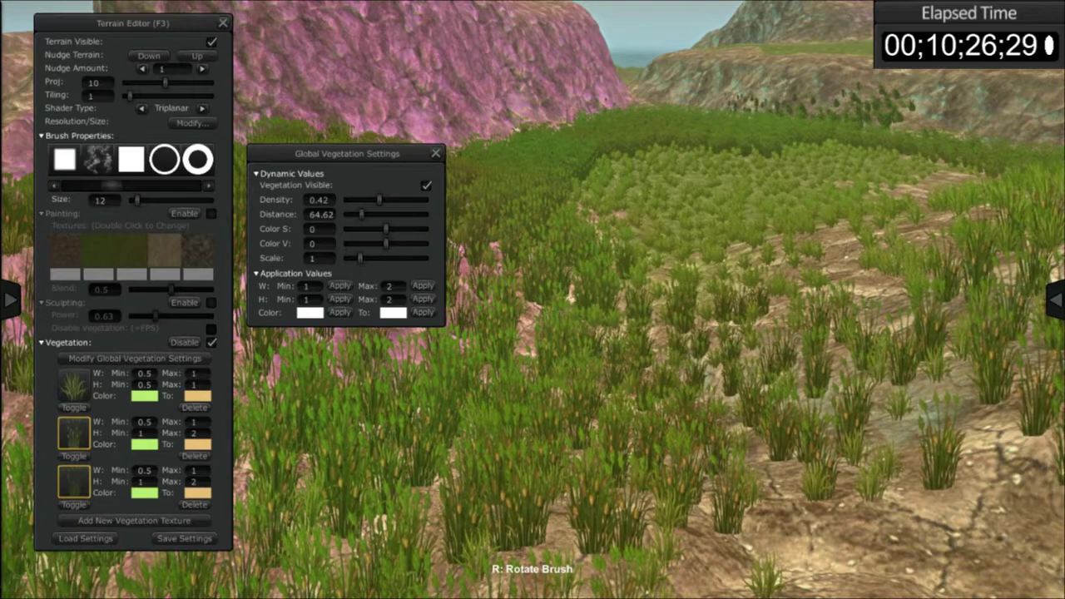
{"action": "left_click_drag", "start_coordinate": [386, 229], "coordinate": [368, 228]}
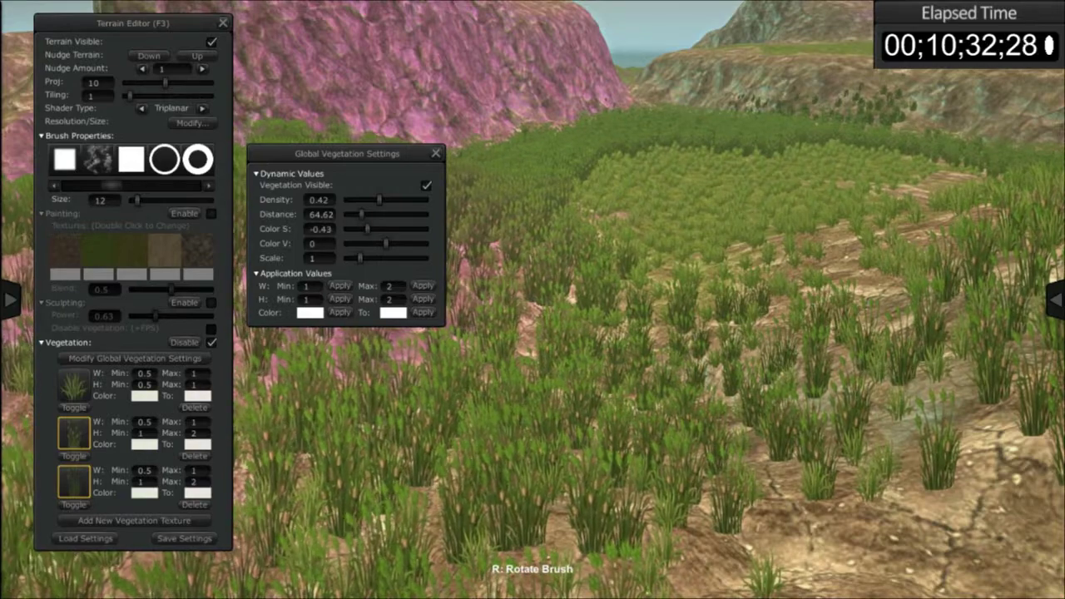
{"action": "left_click_drag", "start_coordinate": [346, 153], "coordinate": [346, 203]}
{"action": "left_click_drag", "start_coordinate": [341, 249], "coordinate": [339, 244]}
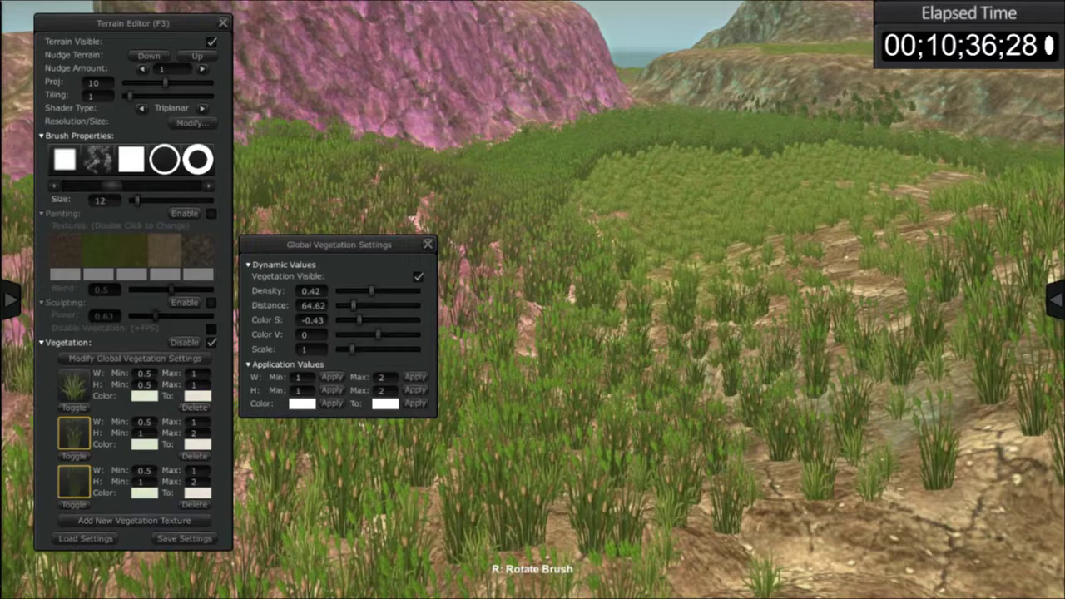
Step: Add a new vegetation texture slot and set the global vegetation Scale to 1.46
{"action": "left_click", "coordinate": [134, 520]}
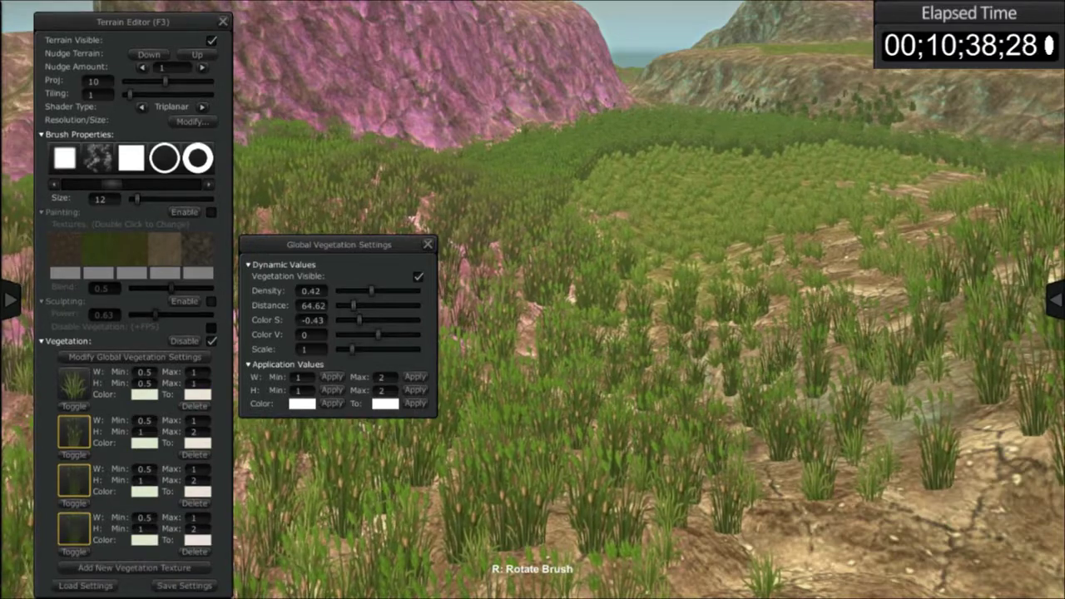
{"action": "mouse_move", "coordinate": [352, 350]}
{"action": "left_mouse_down"}
{"action": "mouse_move", "coordinate": [393, 350]}
{"action": "mouse_move", "coordinate": [341, 349]}
{"action": "mouse_move", "coordinate": [360, 349]}
{"action": "left_mouse_up"}
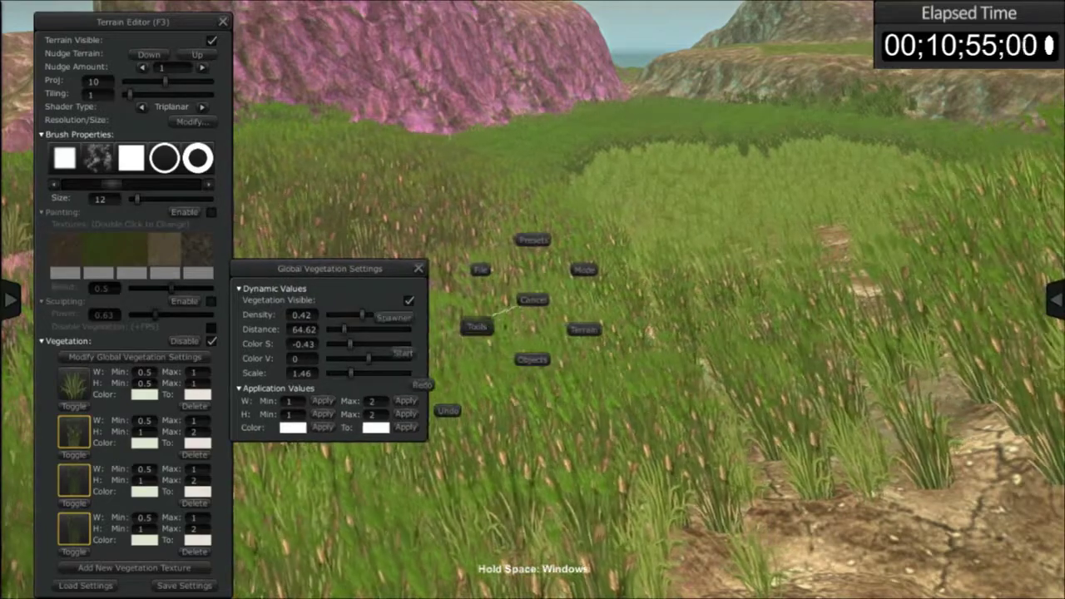
Step: Activate the Spawner tool over the grass field and launch play mode with the built-in ARPG Controller
{"action": "key", "text": "w"}
{"action": "key", "text": "space"}
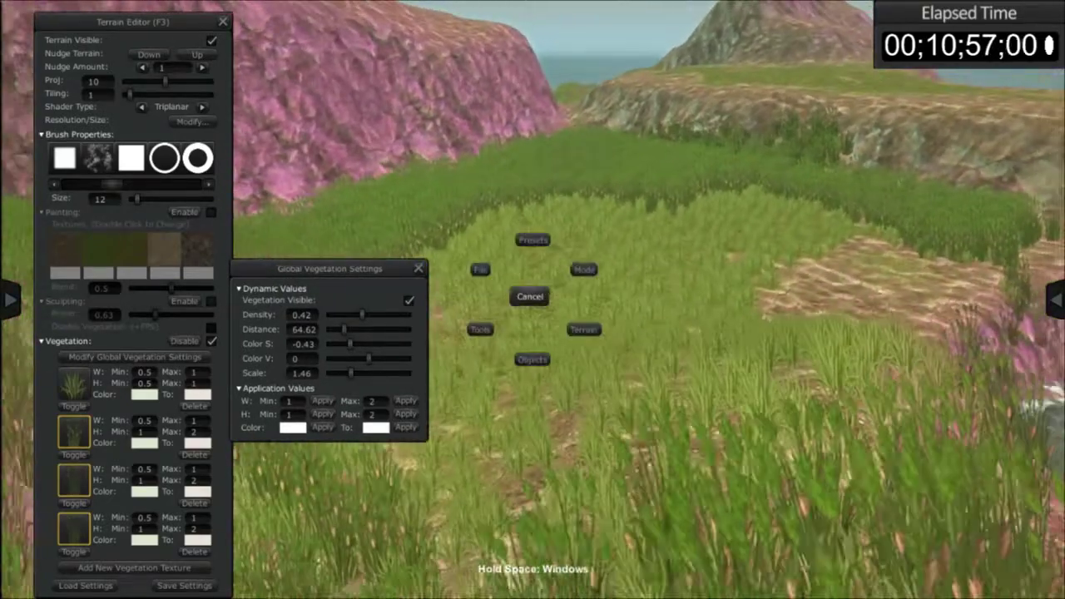
{"action": "mouse_move", "coordinate": [477, 326]}
{"action": "left_click", "coordinate": [391, 315]}
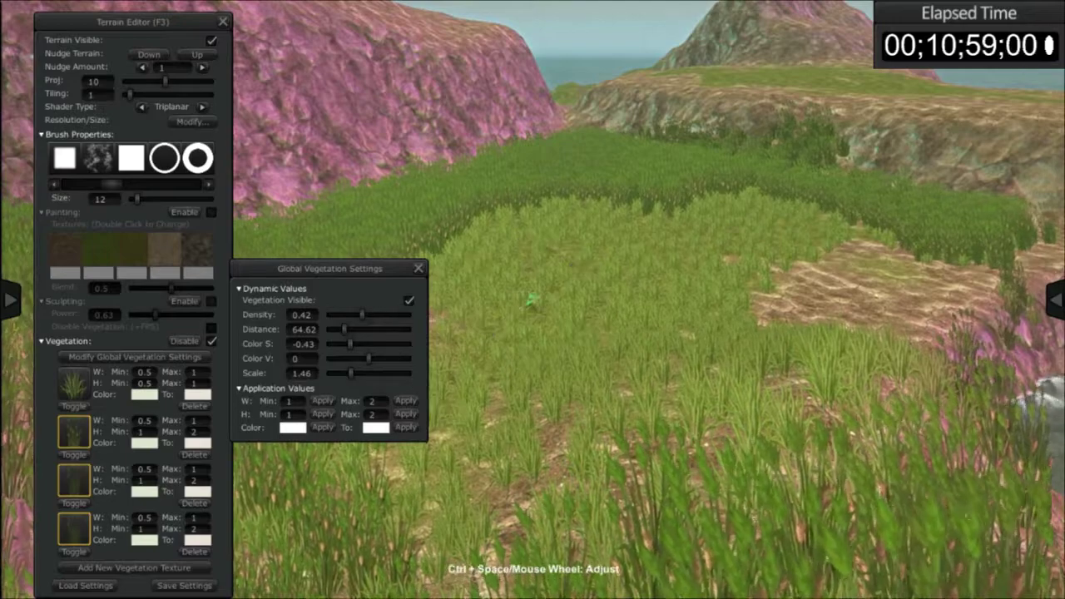
{"action": "key", "text": "space"}
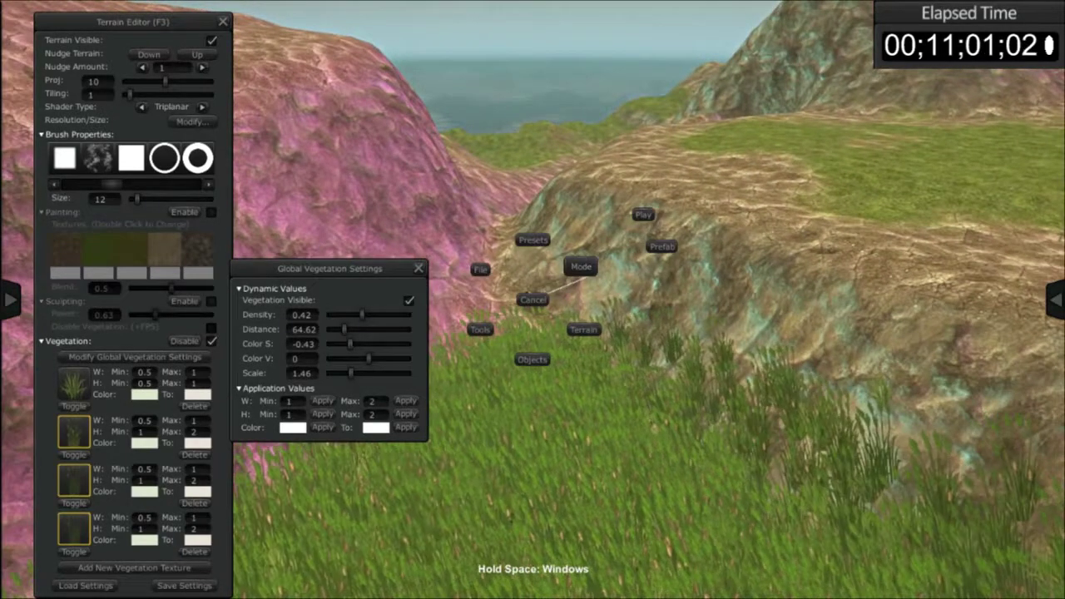
{"action": "left_click", "coordinate": [643, 215]}
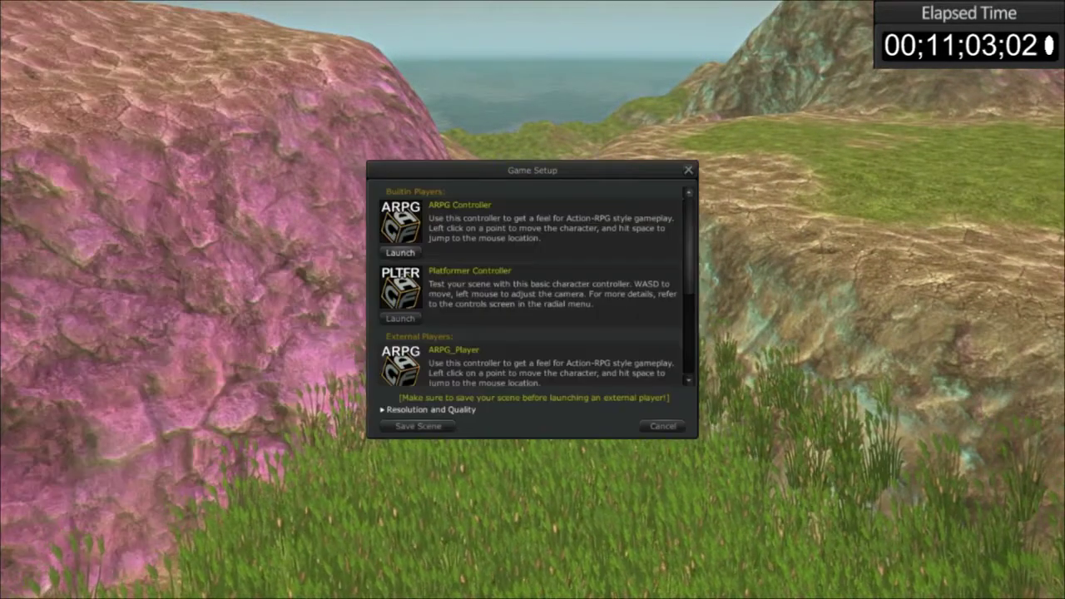
{"action": "left_click", "coordinate": [401, 252]}
Step: Run the character around the grass field to view the vegetation in play mode
{"action": "key", "text": "d"}
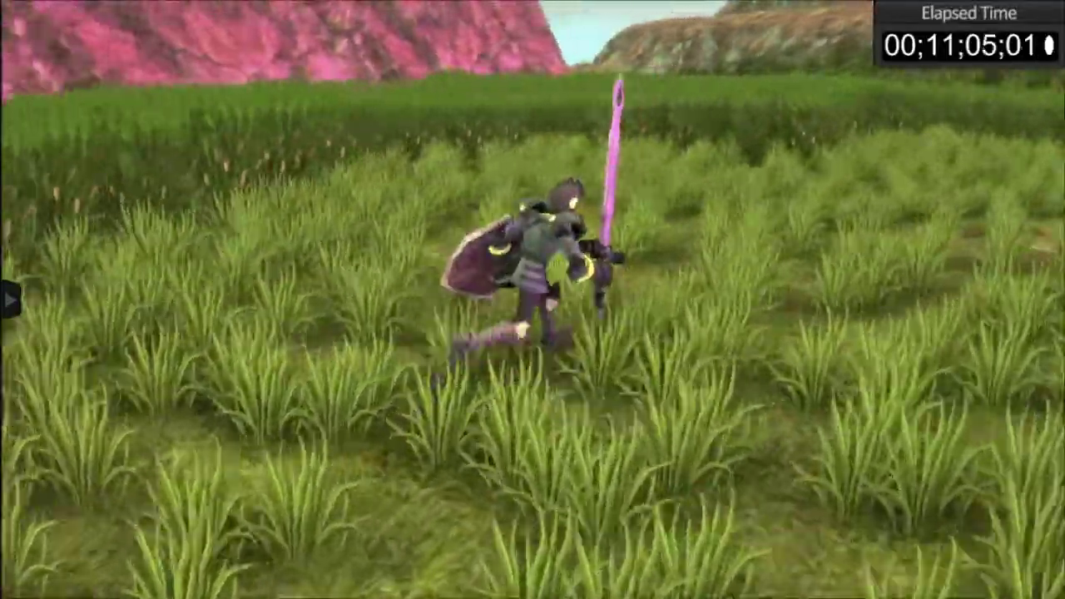
{"action": "key", "text": "s"}
{"action": "key", "text": "w"}
{"action": "key", "text": "a"}
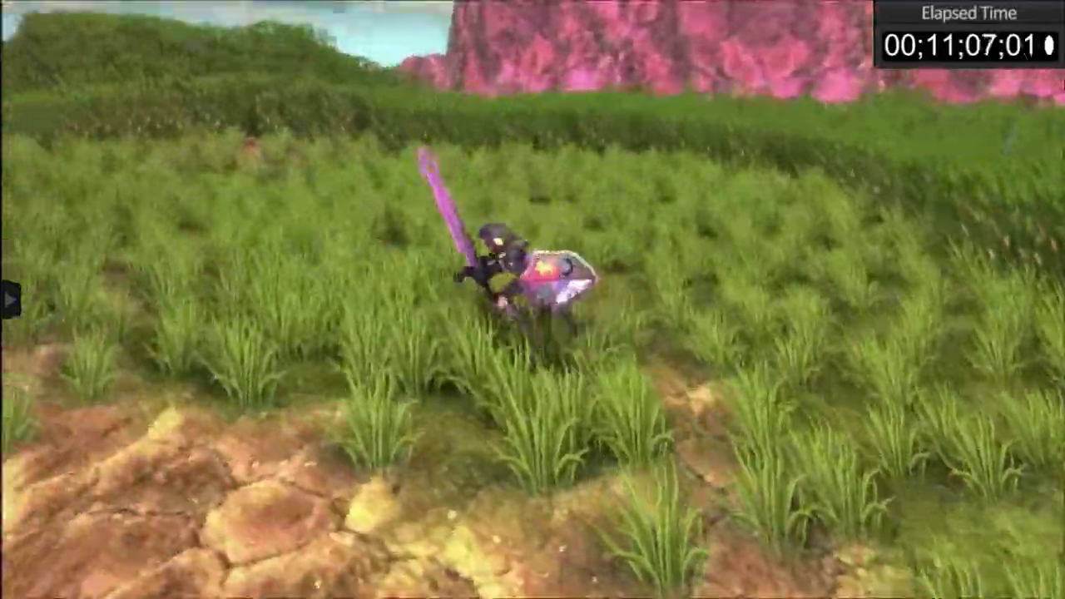